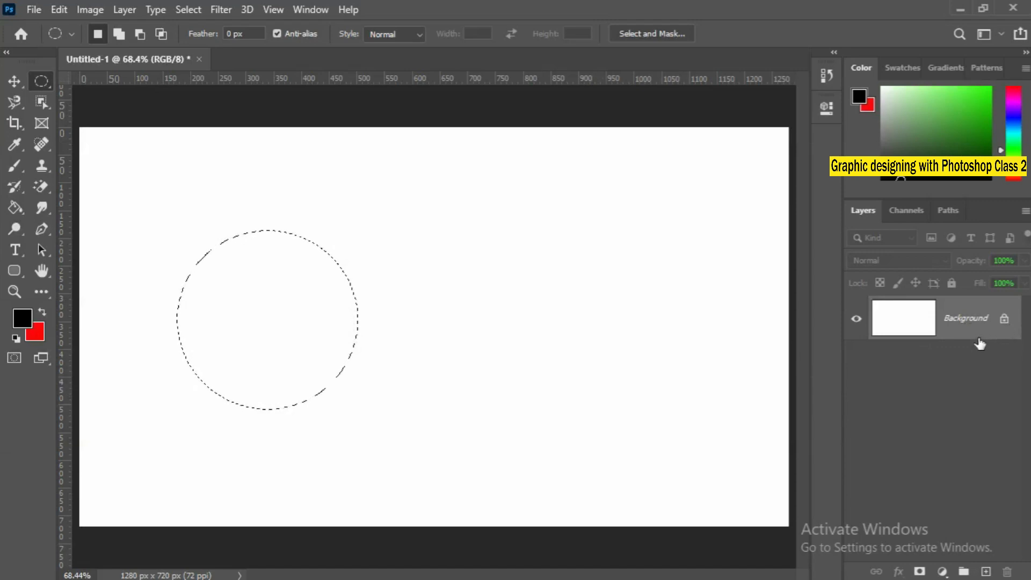
Unlock the Background layer, fill the circular selection with the black foreground colour and deselect it.
{"action": "left_click", "coordinate": [1012, 324]}
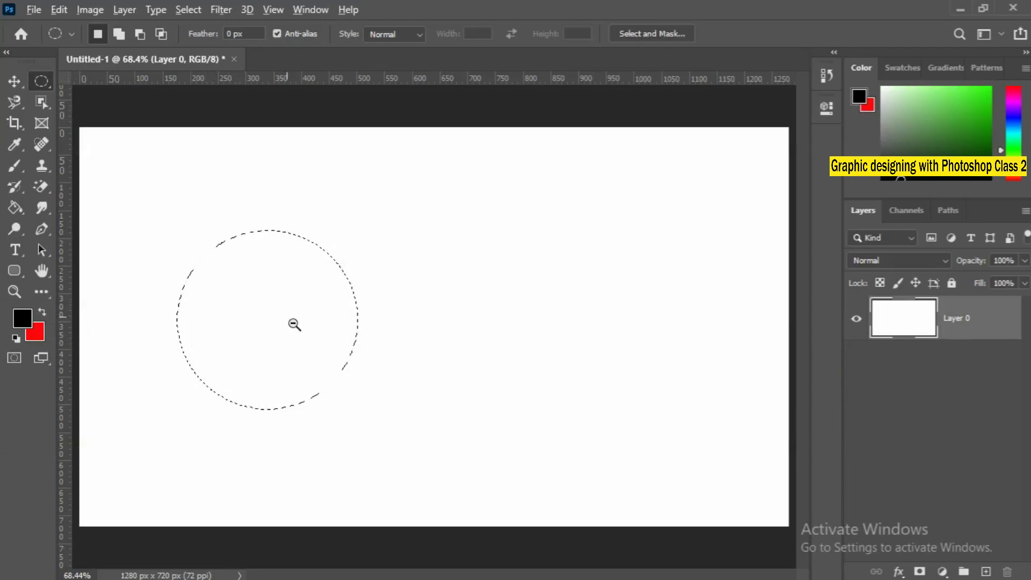
{"action": "key", "text": "alt+BackSpace"}
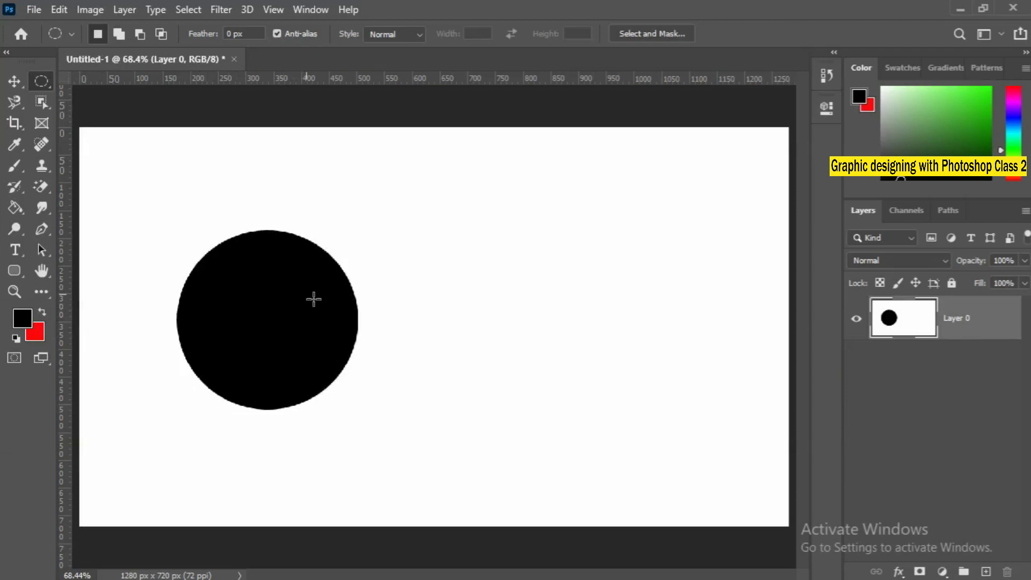
{"action": "left_click", "coordinate": [14, 83]}
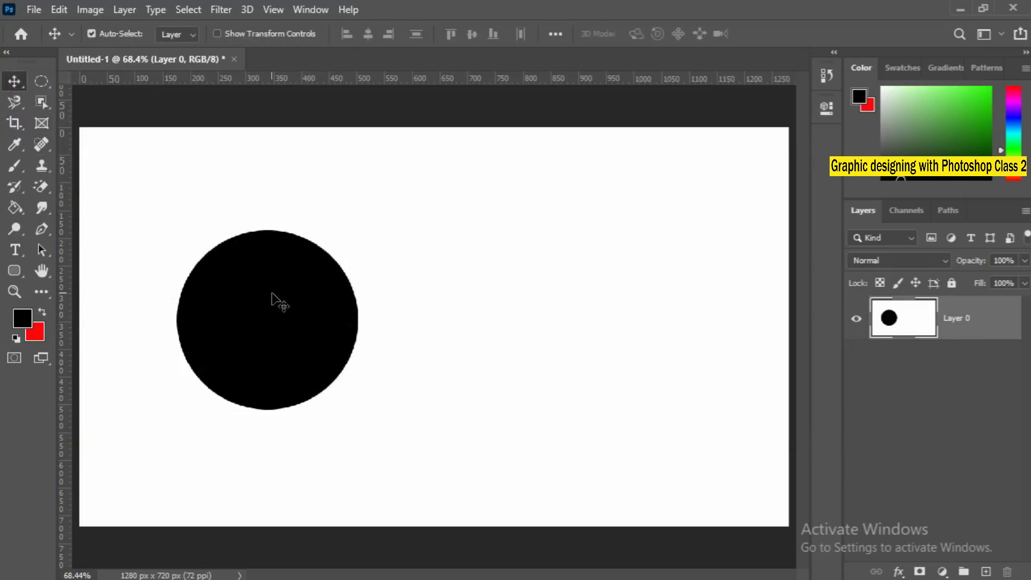
Examine the edge pixels of the black circle at up to 3200% magnification and return to the fit-on-screen view.
{"action": "left_click", "coordinate": [336, 292], "text": "ctrl"}
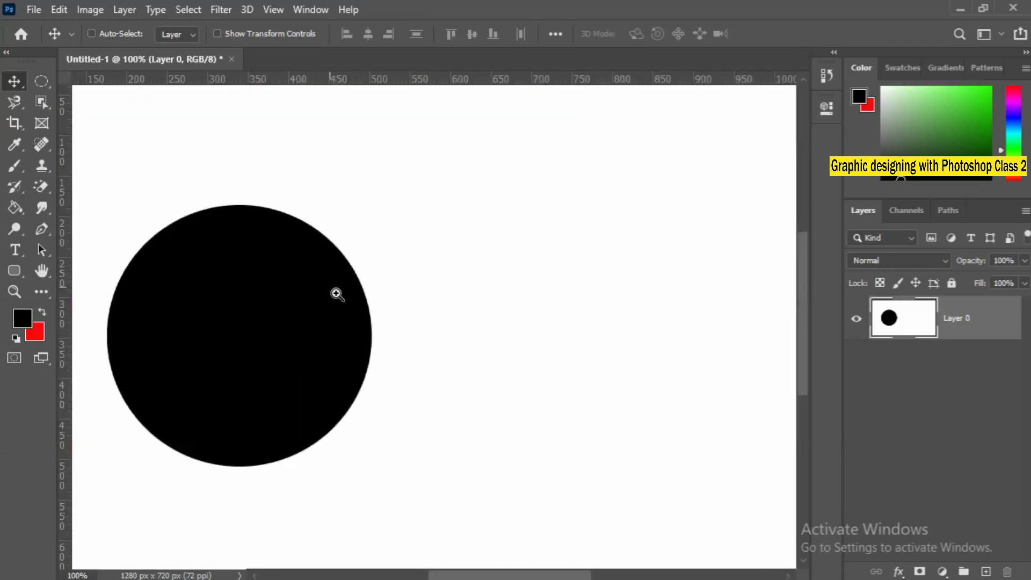
{"action": "left_click", "coordinate": [336, 293], "text": "ctrl"}
{"action": "left_click", "coordinate": [336, 293], "text": "ctrl"}
{"action": "left_click_drag", "start_coordinate": [336, 292], "coordinate": [254, 490]}
{"action": "left_click_drag", "start_coordinate": [336, 267], "coordinate": [417, 537]}
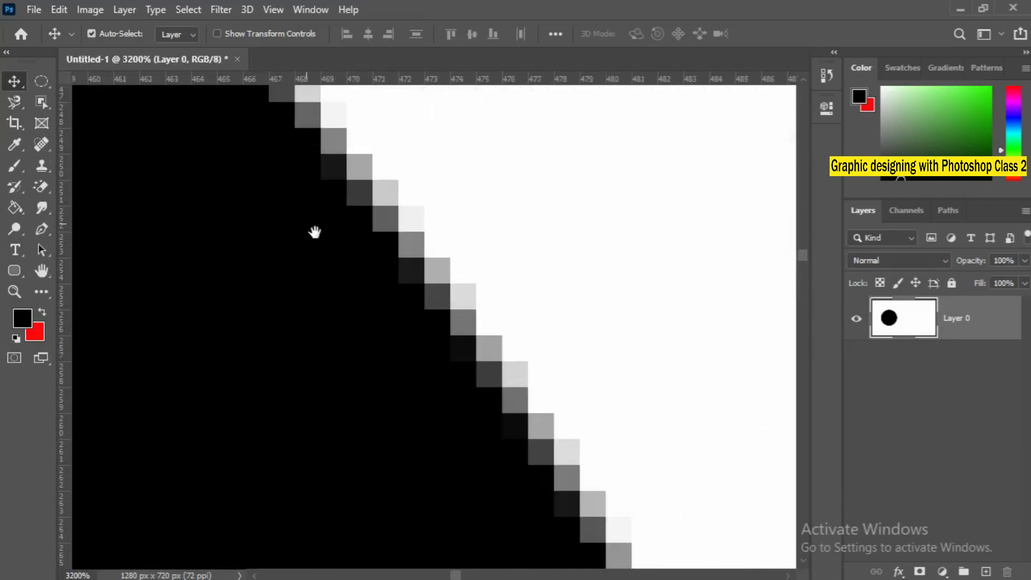
{"action": "left_click_drag", "start_coordinate": [316, 233], "coordinate": [471, 484]}
{"action": "left_click_drag", "start_coordinate": [307, 233], "coordinate": [430, 433]}
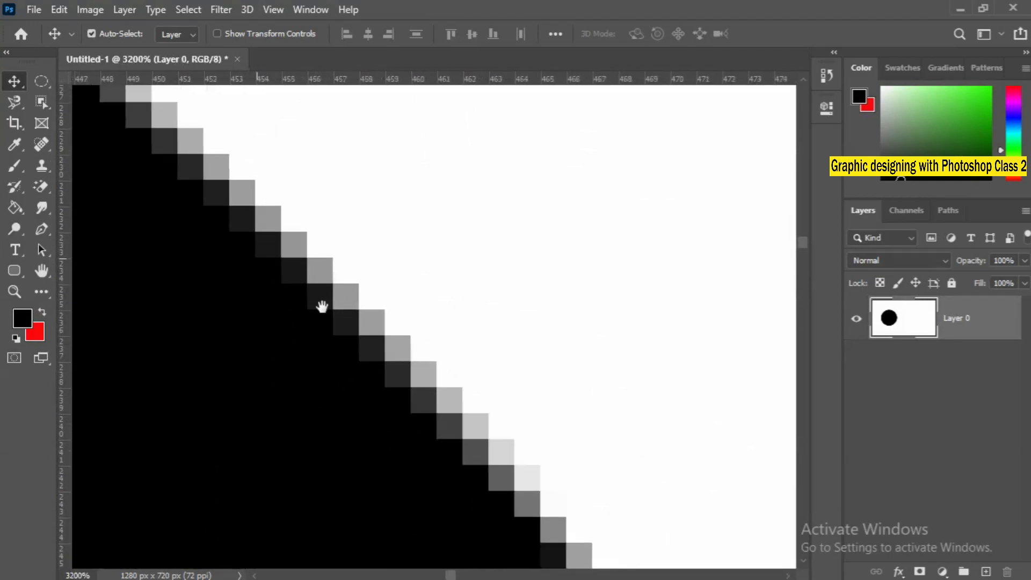
{"action": "left_click_drag", "start_coordinate": [322, 301], "coordinate": [404, 369]}
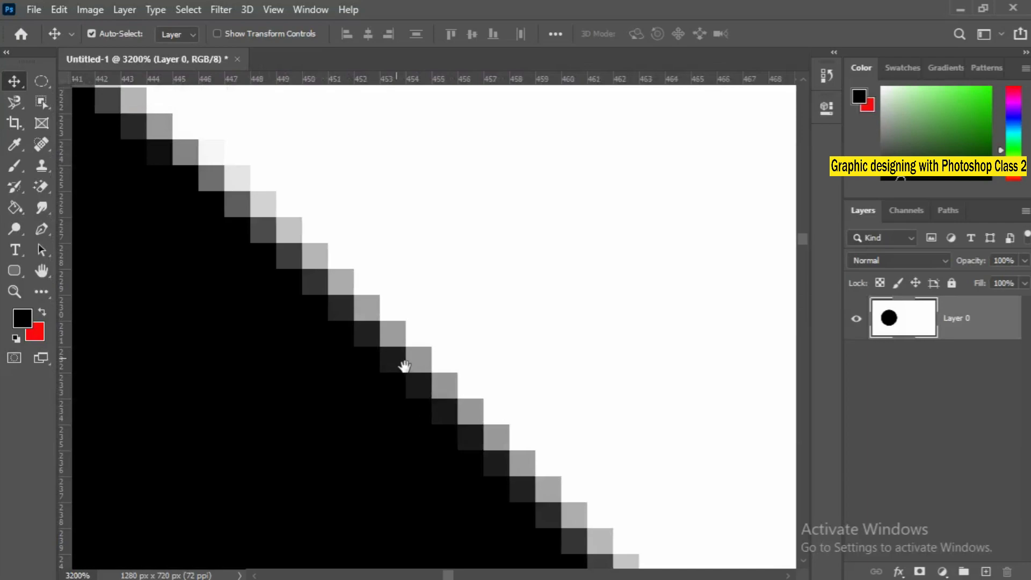
{"action": "left_click_drag", "start_coordinate": [329, 315], "coordinate": [463, 460]}
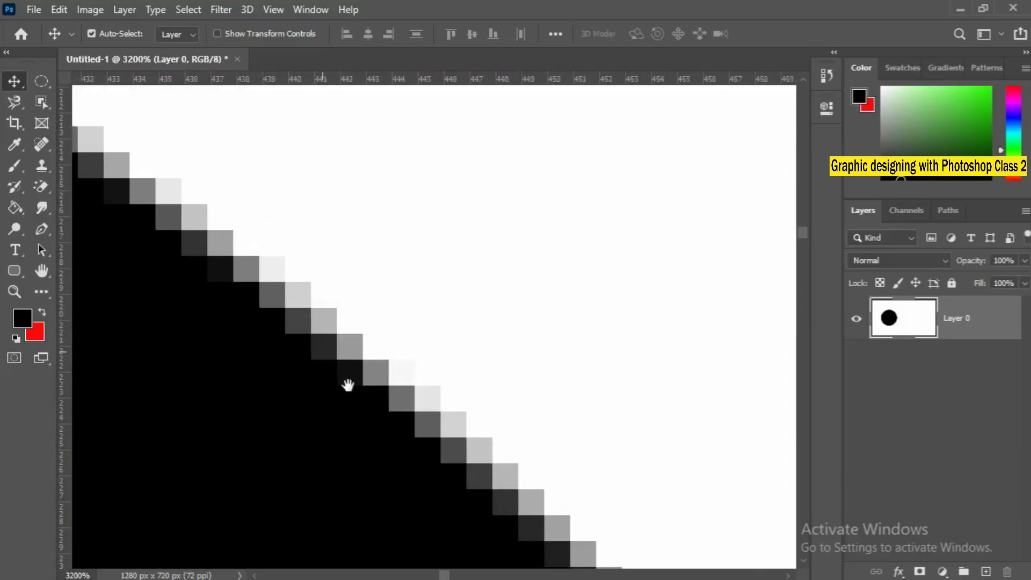
{"action": "left_click_drag", "start_coordinate": [345, 382], "coordinate": [519, 533]}
{"action": "left_click_drag", "start_coordinate": [295, 359], "coordinate": [461, 472]}
{"action": "left_click_drag", "start_coordinate": [359, 407], "coordinate": [451, 474]}
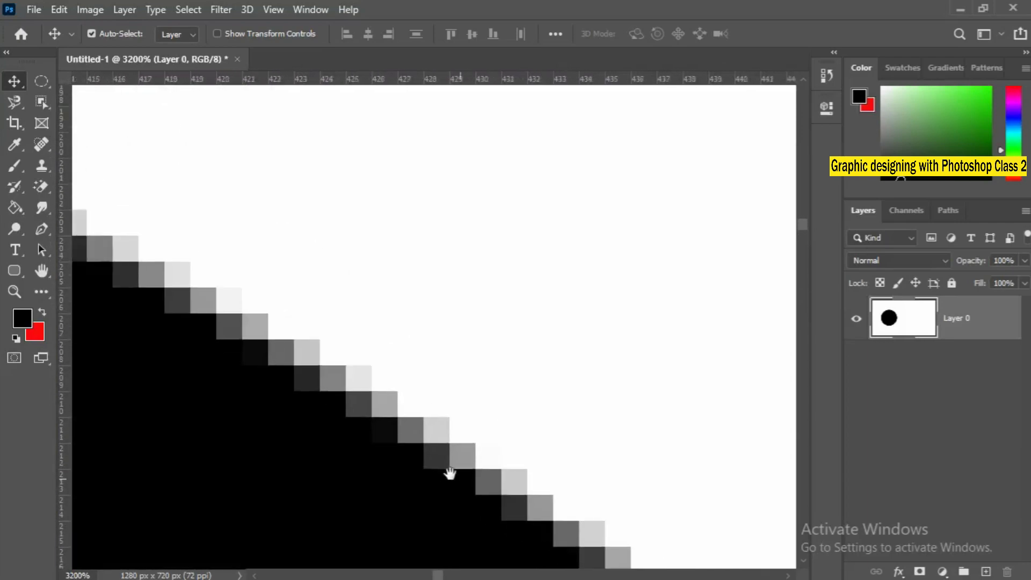
{"action": "left_click_drag", "start_coordinate": [345, 403], "coordinate": [680, 536]}
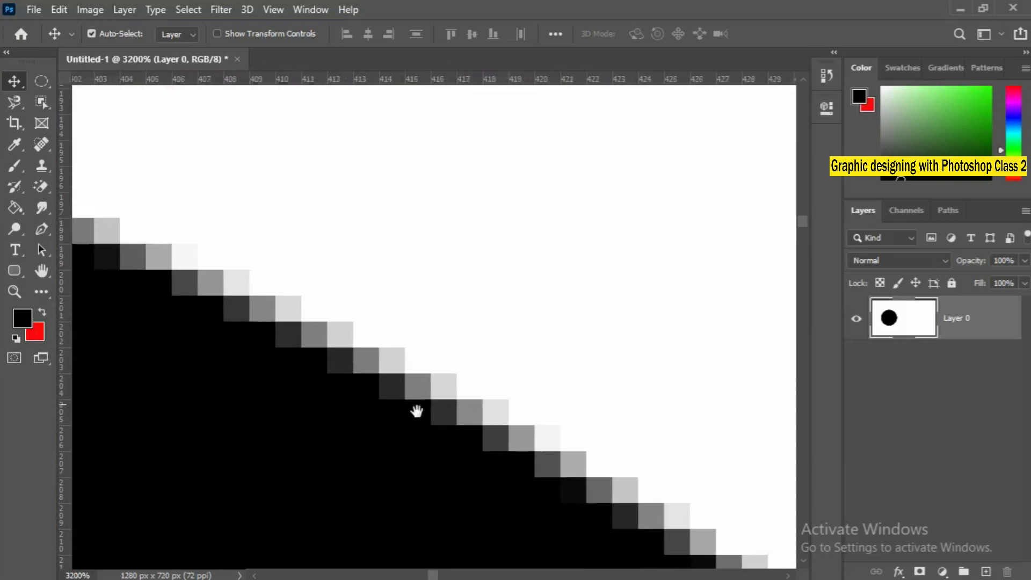
{"action": "left_click_drag", "start_coordinate": [307, 352], "coordinate": [472, 438]}
{"action": "right_click", "coordinate": [331, 360]}
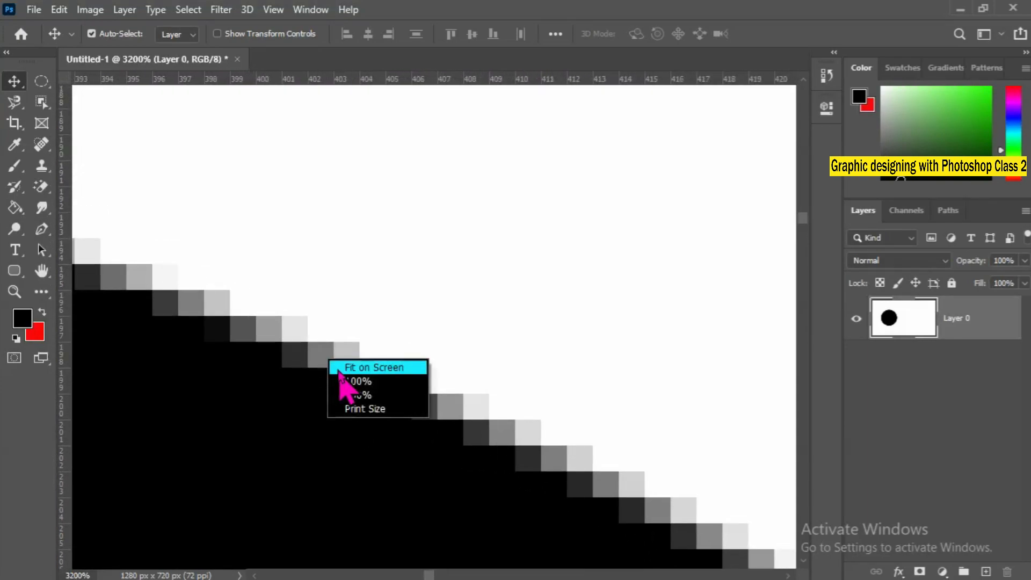
{"action": "left_click", "coordinate": [338, 367]}
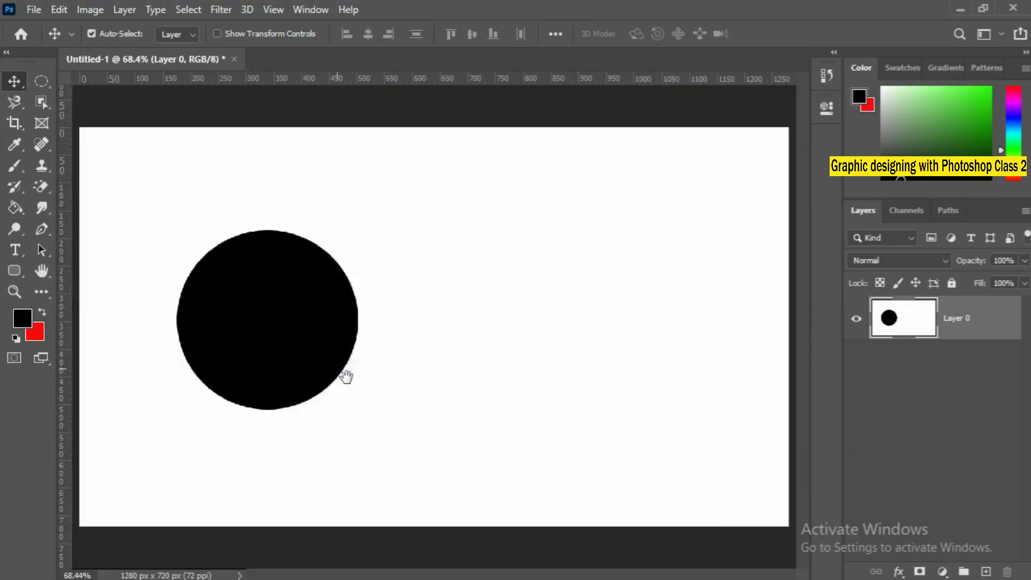
{"action": "left_click", "coordinate": [358, 293], "text": "ctrl"}
{"action": "left_click_drag", "start_coordinate": [357, 293], "coordinate": [356, 292]}
{"action": "right_click", "coordinate": [322, 298]}
{"action": "left_click", "coordinate": [333, 304]}
With the Elliptical Marquee and Anti-alias turned off, select a second circle beside the first, fill it with black and deselect.
{"action": "left_click_drag", "start_coordinate": [40, 83], "coordinate": [40, 94]}
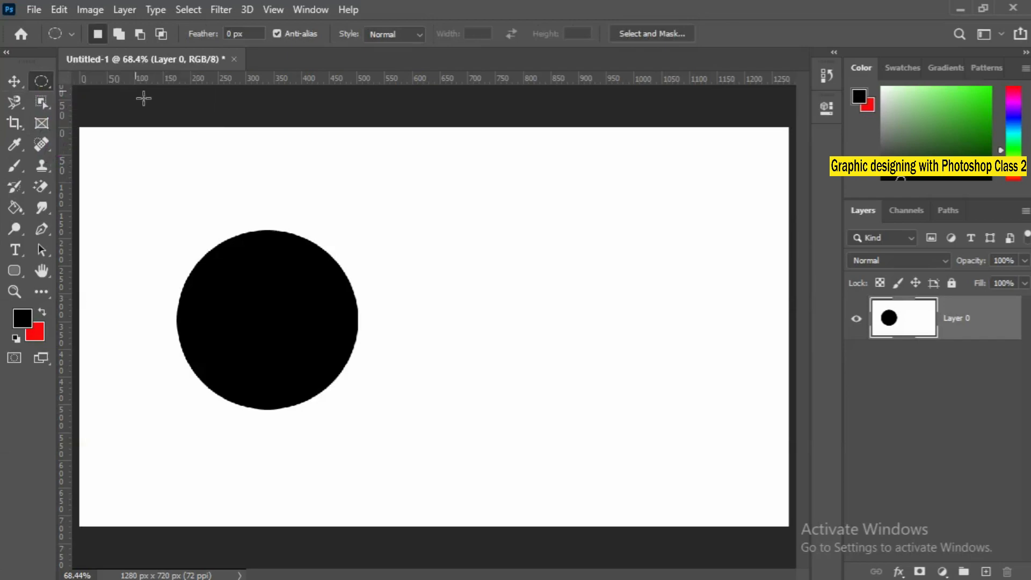
{"action": "left_click", "coordinate": [277, 33]}
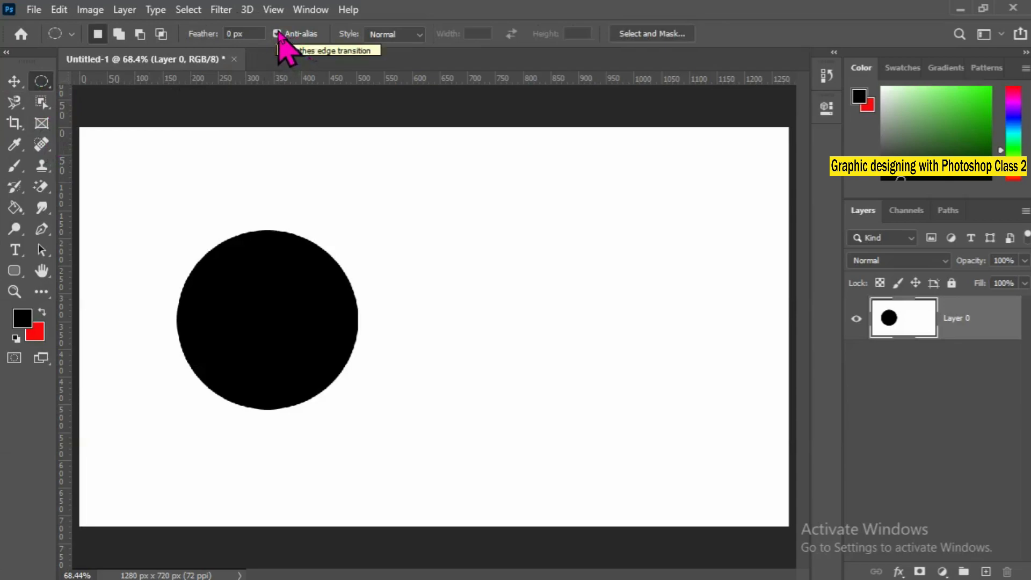
{"action": "left_click", "coordinate": [276, 34]}
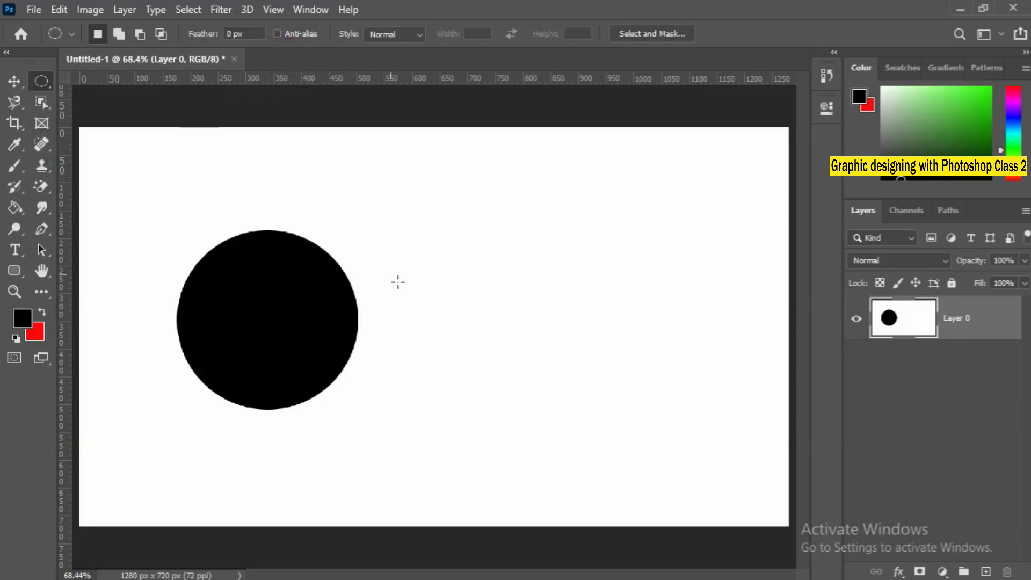
{"action": "left_click_drag", "start_coordinate": [386, 249], "coordinate": [543, 410]}
{"action": "key", "text": "alt+BackSpace"}
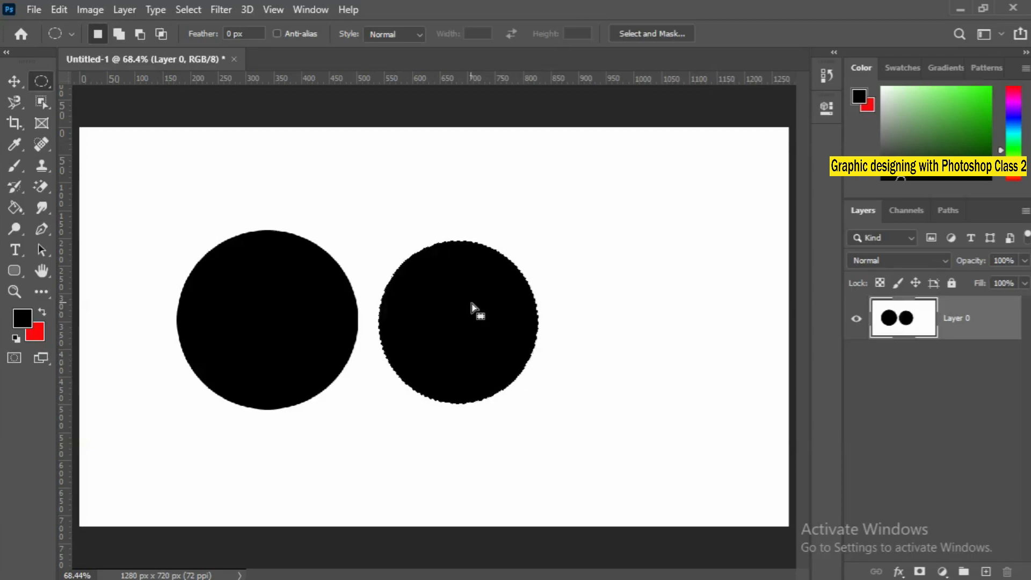
{"action": "key", "text": "ctrl+d"}
Compare the edges of the two black circles up close and return to the fit-on-screen view.
{"action": "left_click", "coordinate": [375, 317]}
{"action": "left_click_drag", "start_coordinate": [374, 318], "coordinate": [365, 318]}
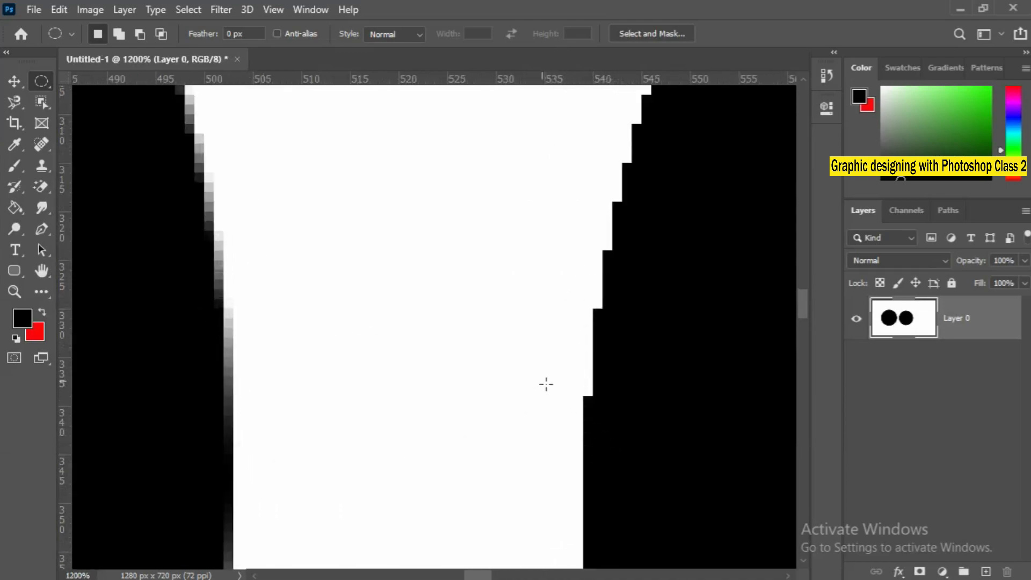
{"action": "right_click", "coordinate": [493, 338]}
{"action": "left_click", "coordinate": [532, 340]}
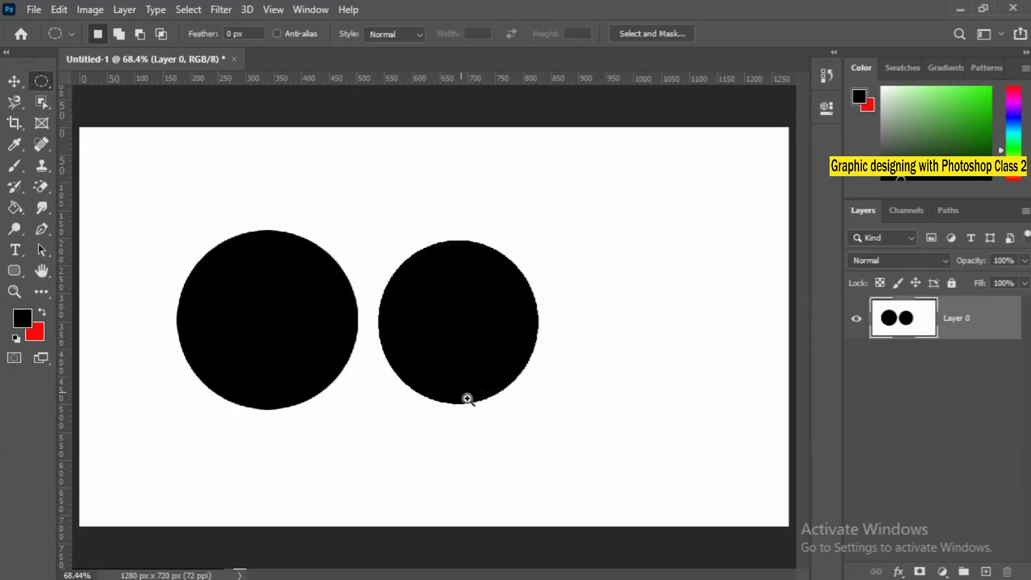
{"action": "left_click_drag", "start_coordinate": [468, 399], "coordinate": [461, 433]}
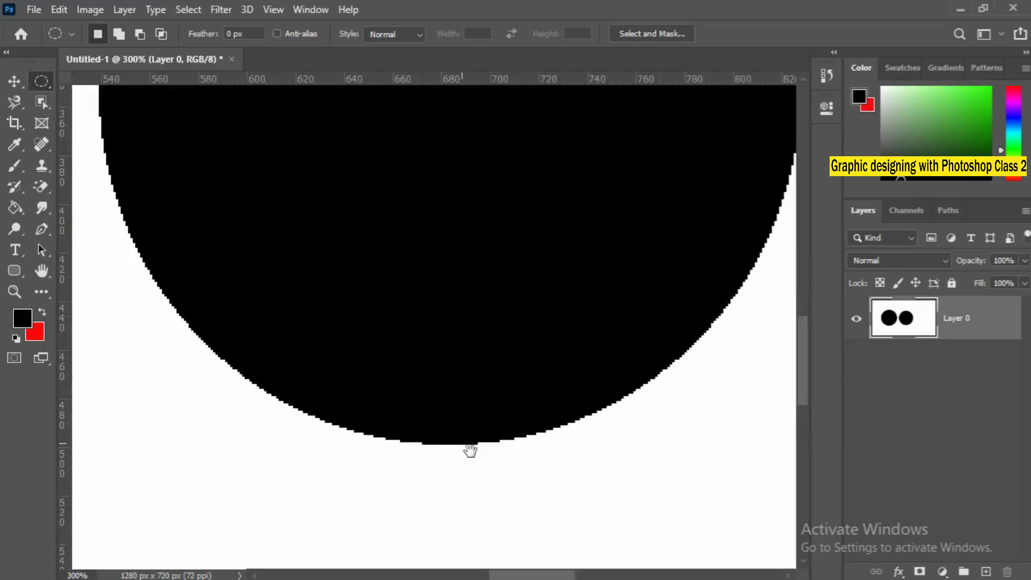
{"action": "scroll", "coordinate": [470, 450], "scroll_direction": "left", "scroll_amount": 5}
{"action": "scroll", "coordinate": [412, 379], "scroll_direction": "up", "scroll_amount": 4}
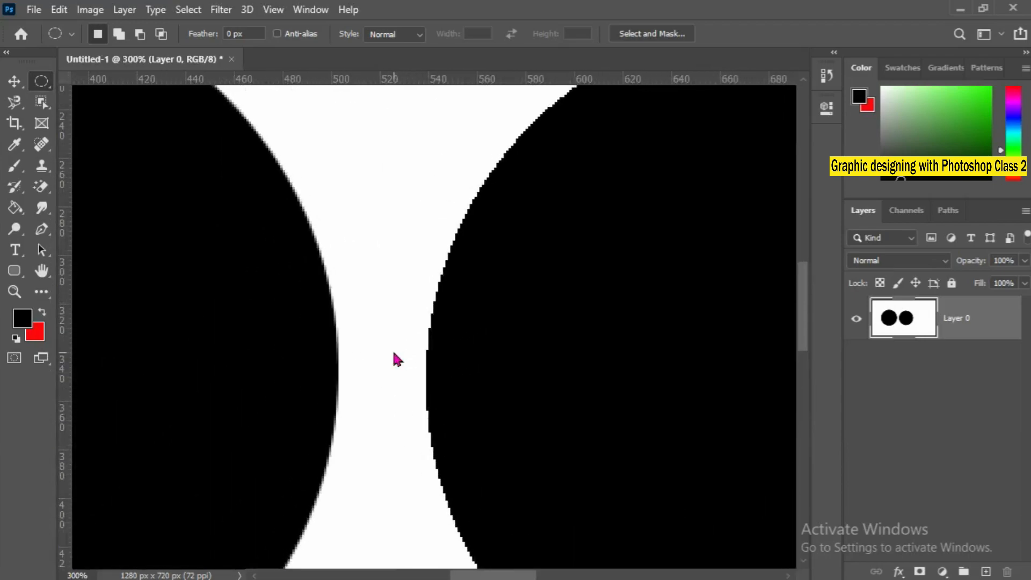
{"action": "key", "text": "ctrl+0"}
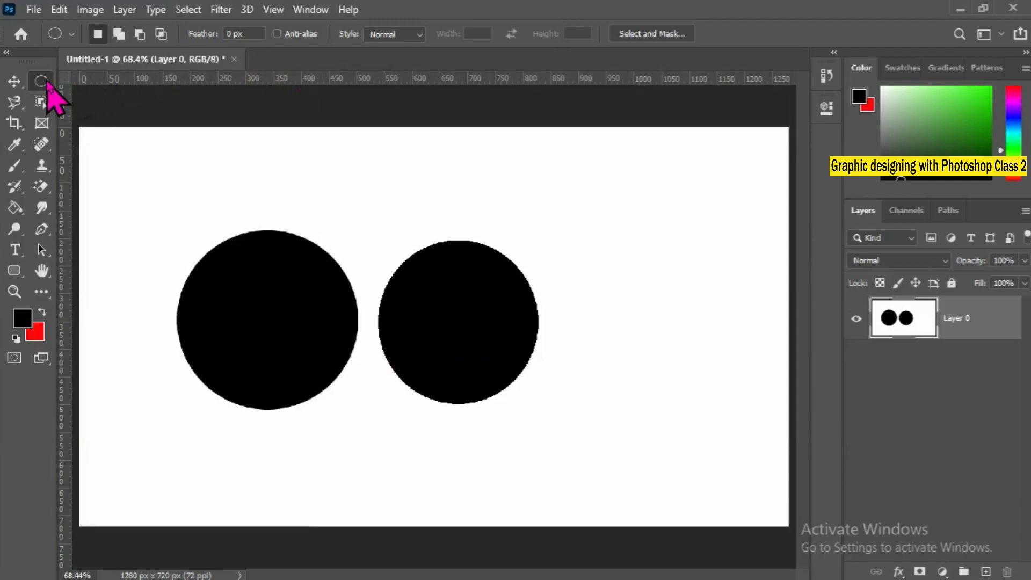
Turn Anti-alias back on for the Elliptical Marquee tool.
{"action": "left_click", "coordinate": [277, 33]}
{"action": "left_click", "coordinate": [277, 34]}
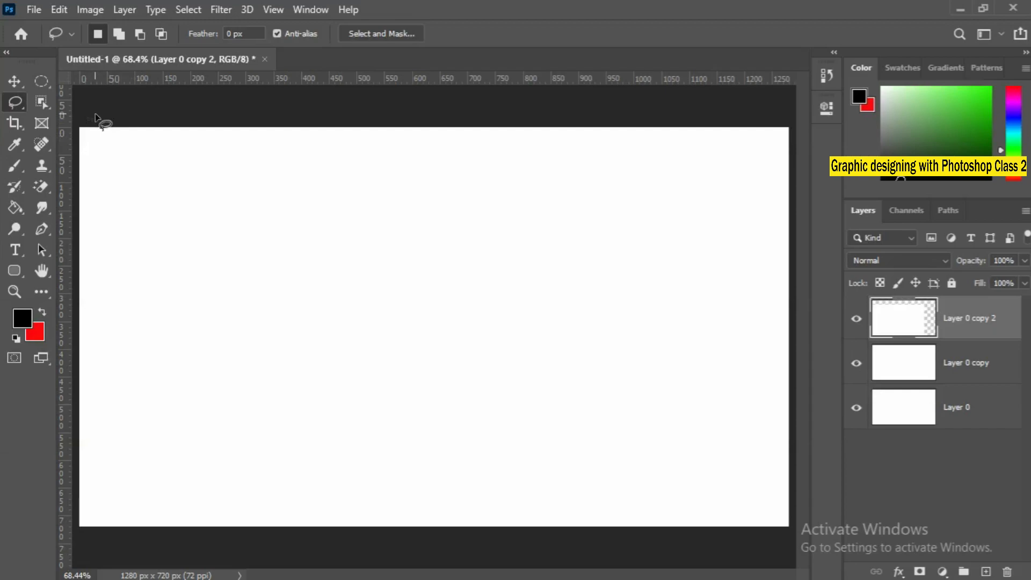
{"action": "left_click", "coordinate": [14, 81]}
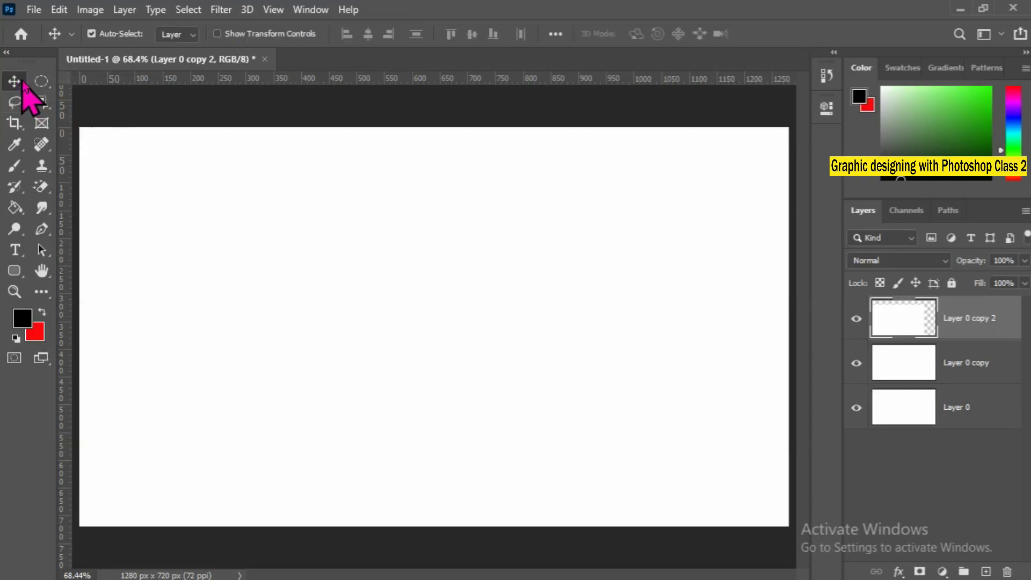
{"action": "left_click", "coordinate": [42, 82]}
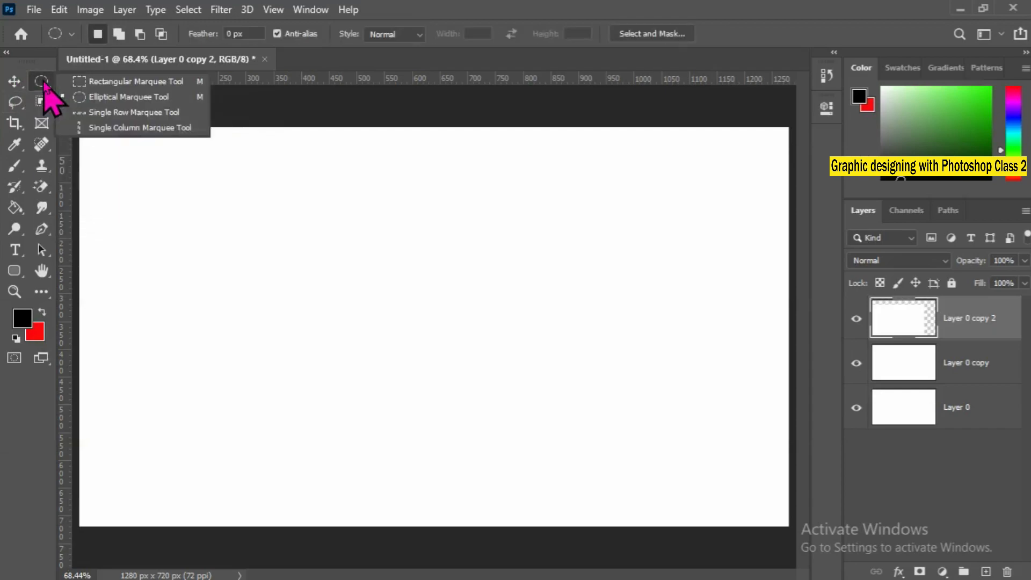
Draw a large rounded freehand selection in the middle of the canvas with the Lasso Tool.
{"action": "left_click", "coordinate": [15, 102]}
{"action": "right_click", "coordinate": [13, 100]}
{"action": "left_click", "coordinate": [11, 100]}
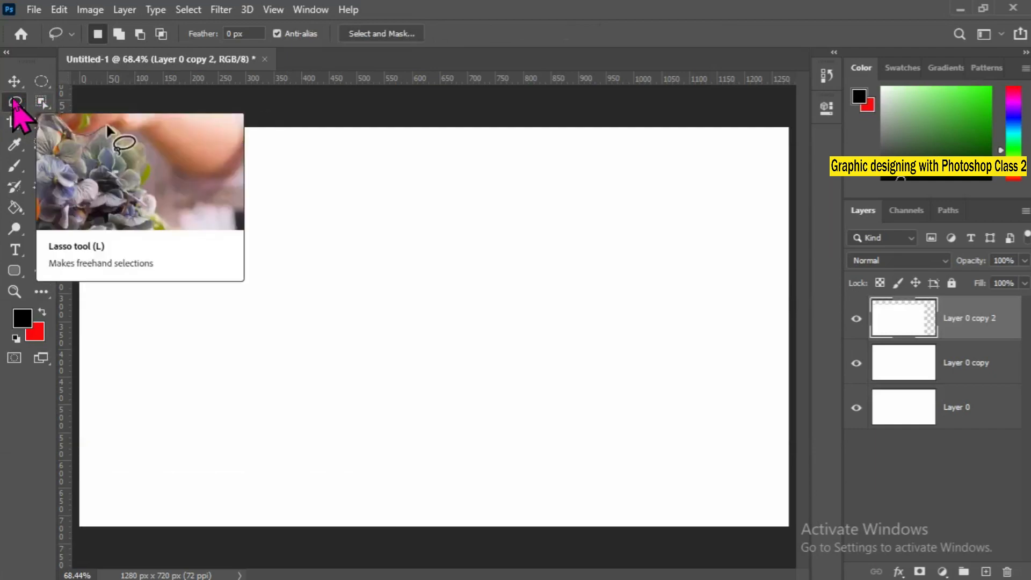
{"action": "right_click", "coordinate": [14, 103]}
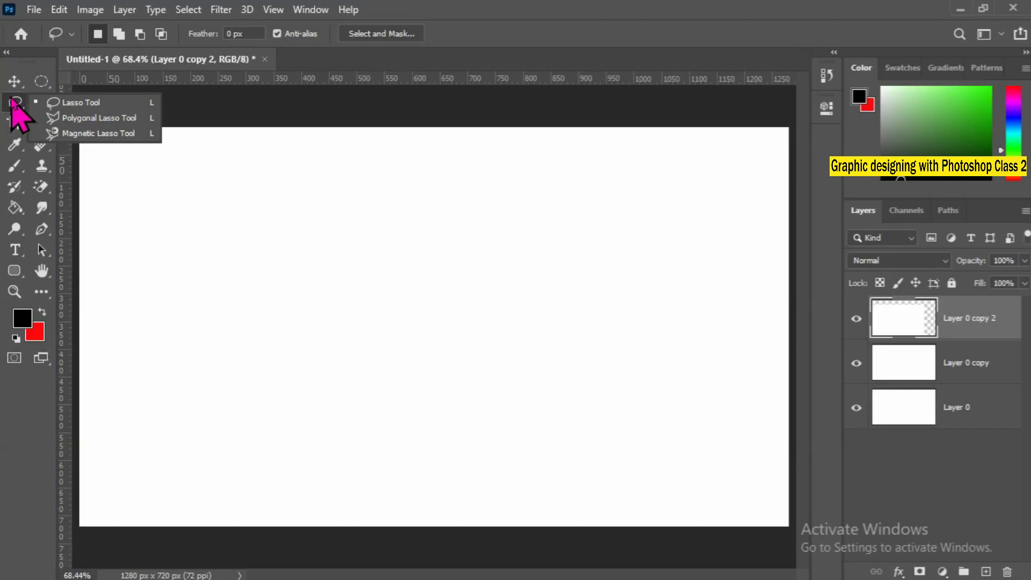
{"action": "left_click", "coordinate": [99, 104]}
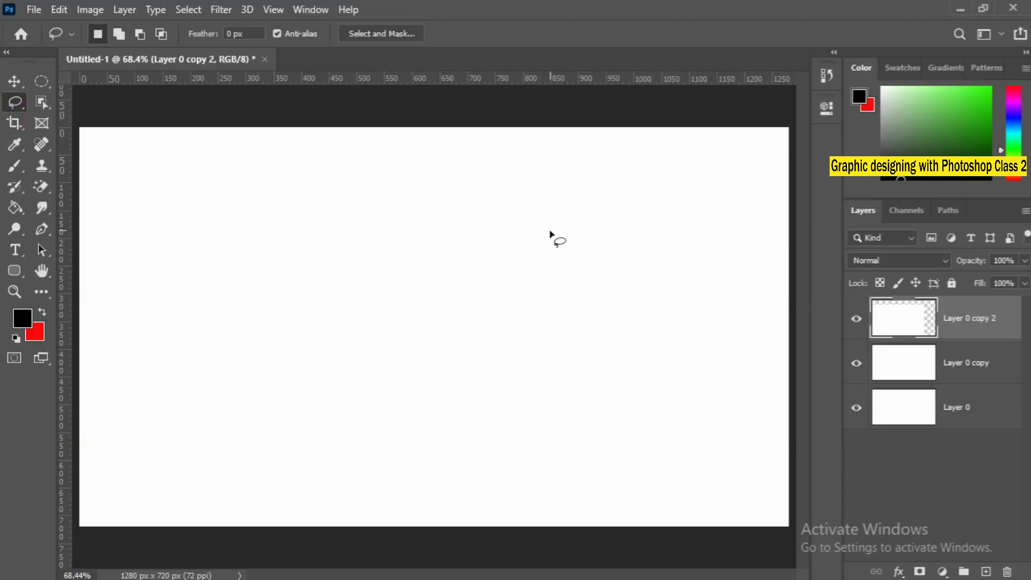
{"action": "mouse_move", "coordinate": [547, 234]}
{"action": "left_mouse_down"}
{"action": "mouse_move", "coordinate": [467, 228]}
{"action": "mouse_move", "coordinate": [385, 241]}
{"action": "mouse_move", "coordinate": [343, 313]}
{"action": "mouse_move", "coordinate": [387, 390]}
{"action": "mouse_move", "coordinate": [505, 420]}
{"action": "mouse_move", "coordinate": [557, 382]}
{"action": "mouse_move", "coordinate": [564, 311]}
{"action": "mouse_move", "coordinate": [526, 223]}
{"action": "left_mouse_up"}
Add a freehand area to the lower right of the lasso selection and subtract a freehand notch from its right side.
{"action": "key", "text": "shift"}
{"action": "left_click_drag", "start_coordinate": [608, 333], "coordinate": [515, 362]}
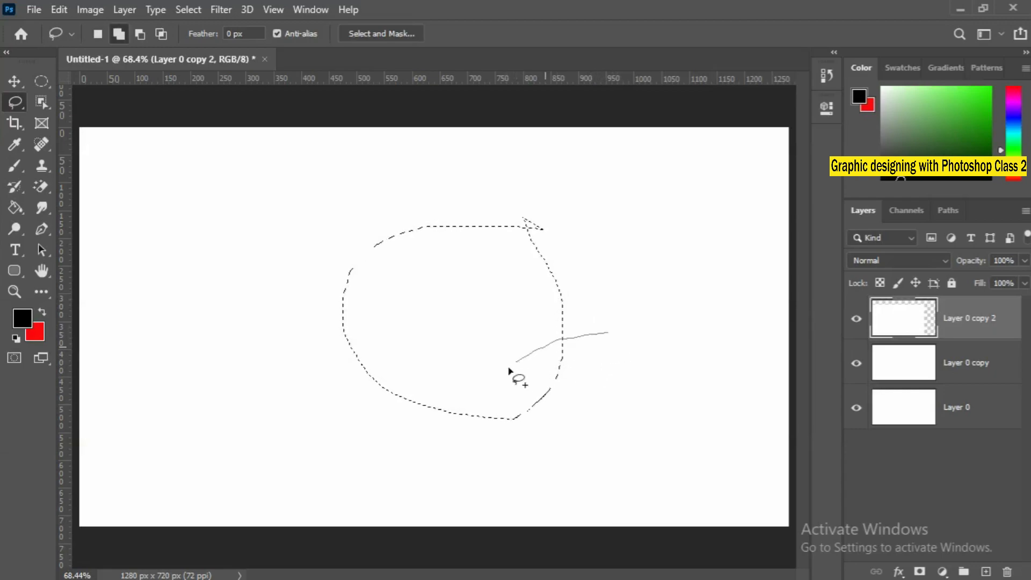
{"action": "left_click_drag", "start_coordinate": [591, 363], "coordinate": [590, 338]}
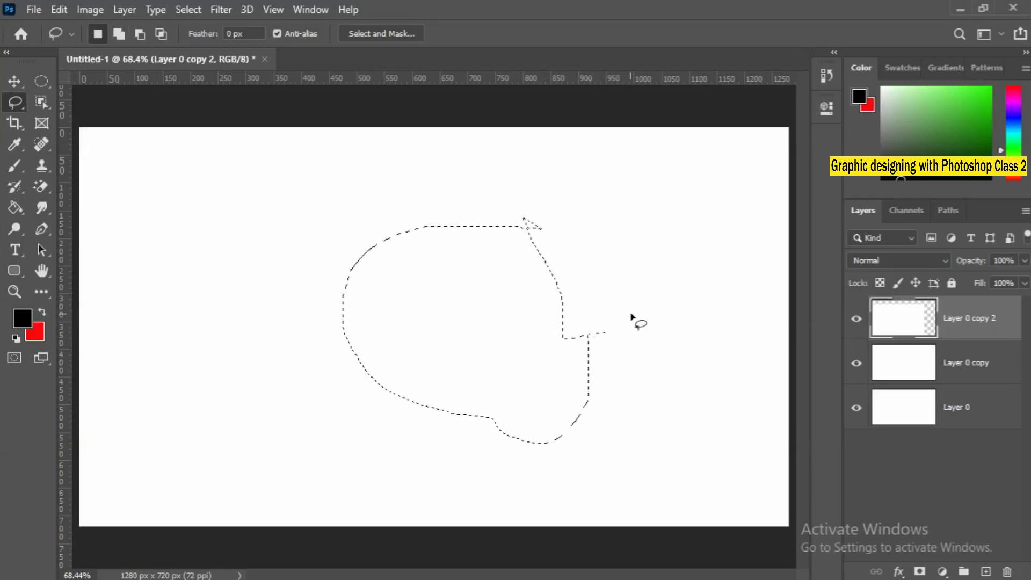
{"action": "key", "text": "alt"}
{"action": "mouse_move", "coordinate": [608, 293]}
{"action": "left_mouse_down"}
{"action": "mouse_move", "coordinate": [543, 343]}
{"action": "mouse_move", "coordinate": [564, 399]}
{"action": "mouse_move", "coordinate": [641, 381]}
{"action": "mouse_move", "coordinate": [617, 320]}
{"action": "left_mouse_up"}
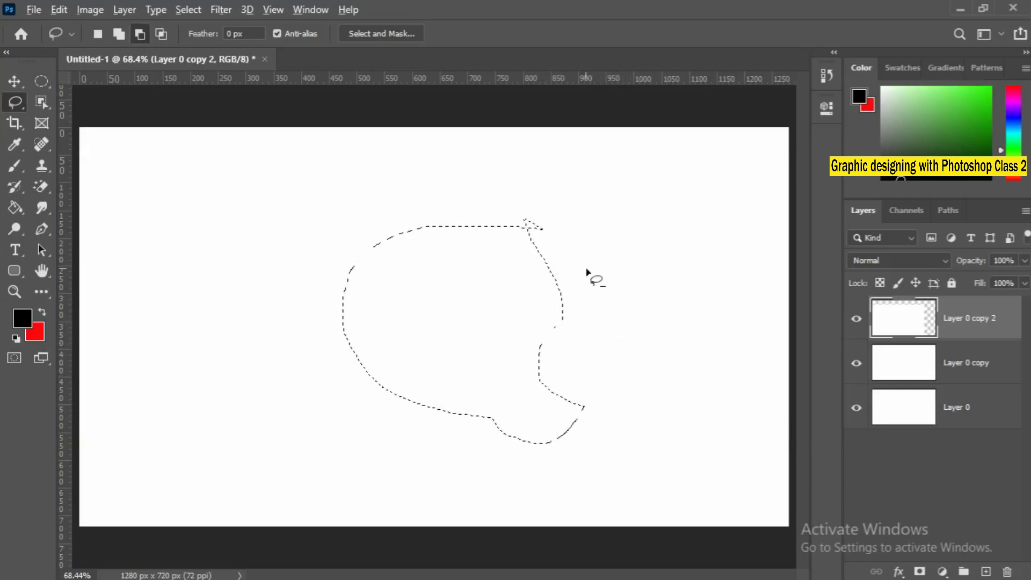
Intersect the selection with a freehand lasso area drawn over its lower right part.
{"action": "key", "text": "shift"}
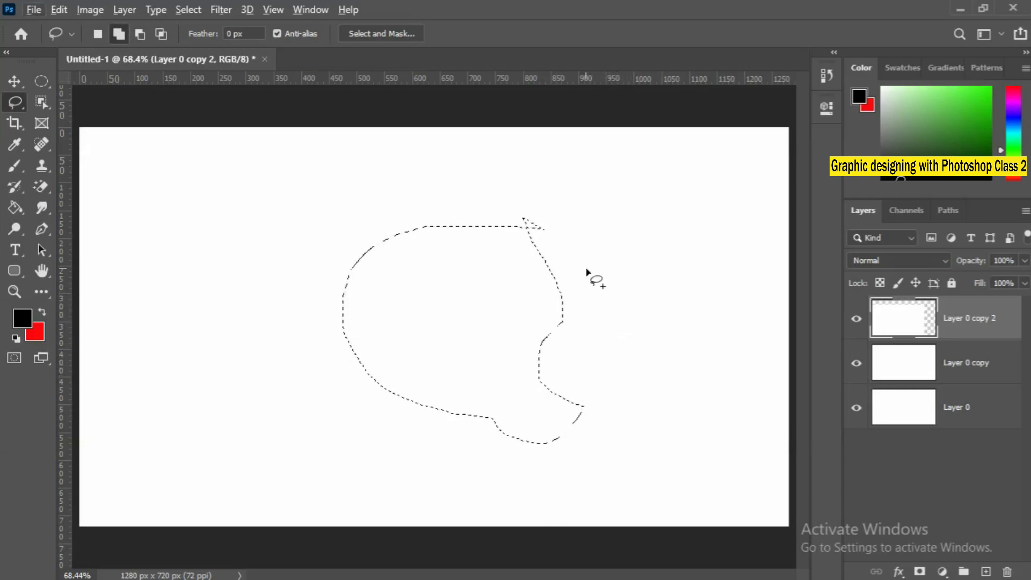
{"action": "key", "text": "shift+alt"}
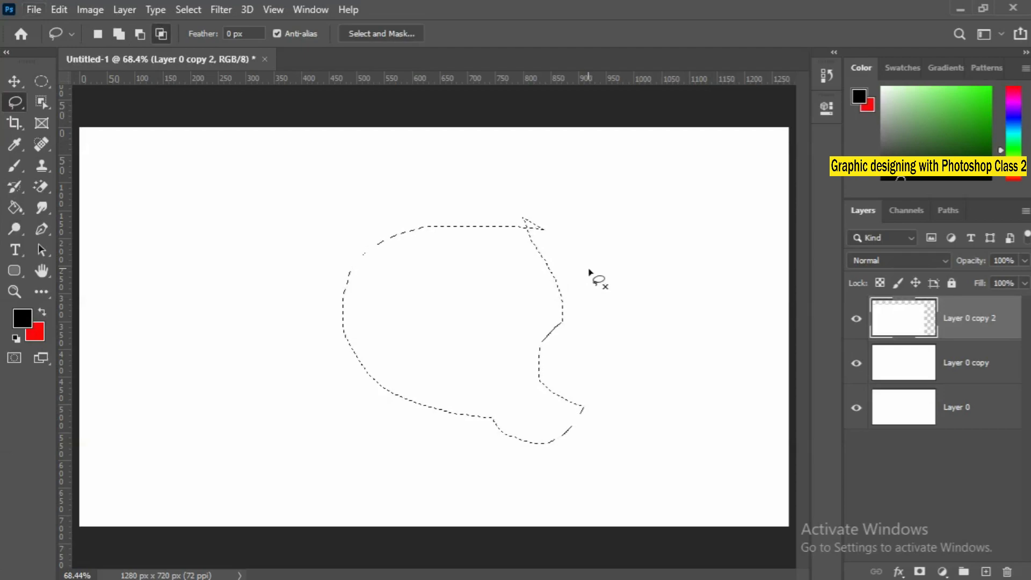
{"action": "mouse_move", "coordinate": [616, 364]}
{"action": "left_mouse_down"}
{"action": "mouse_move", "coordinate": [533, 383]}
{"action": "mouse_move", "coordinate": [478, 443]}
{"action": "mouse_move", "coordinate": [591, 484]}
{"action": "mouse_move", "coordinate": [631, 426]}
{"action": "mouse_move", "coordinate": [590, 365]}
{"action": "left_mouse_up"}
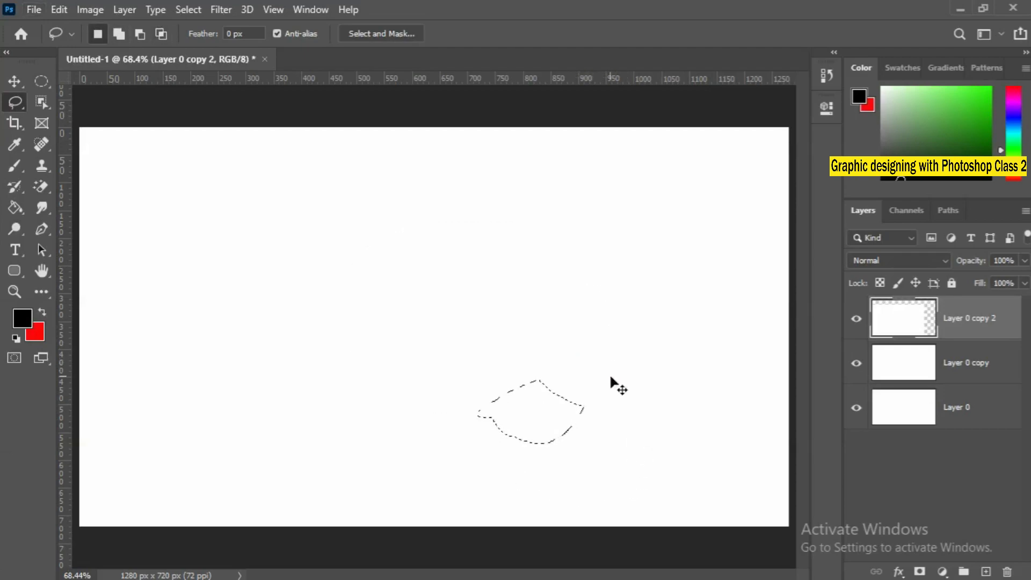
Undo the last three lasso selection changes.
{"action": "key", "text": "ctrl+z"}
{"action": "key", "text": "ctrl+z"}
{"action": "key", "text": "ctrl+z"}
{"action": "key", "text": "ctrl+z"}
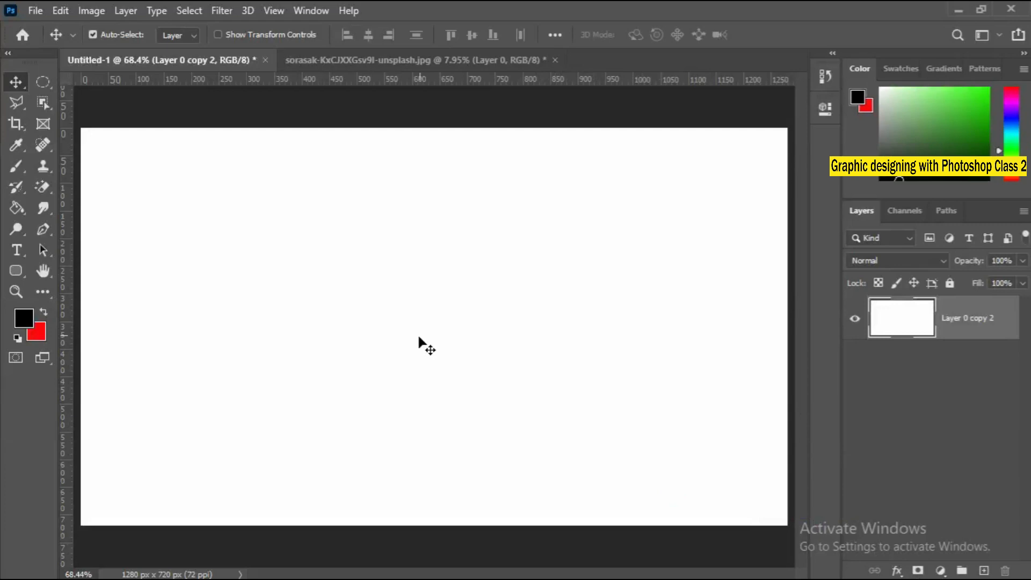
Switch to the open JPG document with the skyscraper and airplane photo.
{"action": "left_click", "coordinate": [363, 61]}
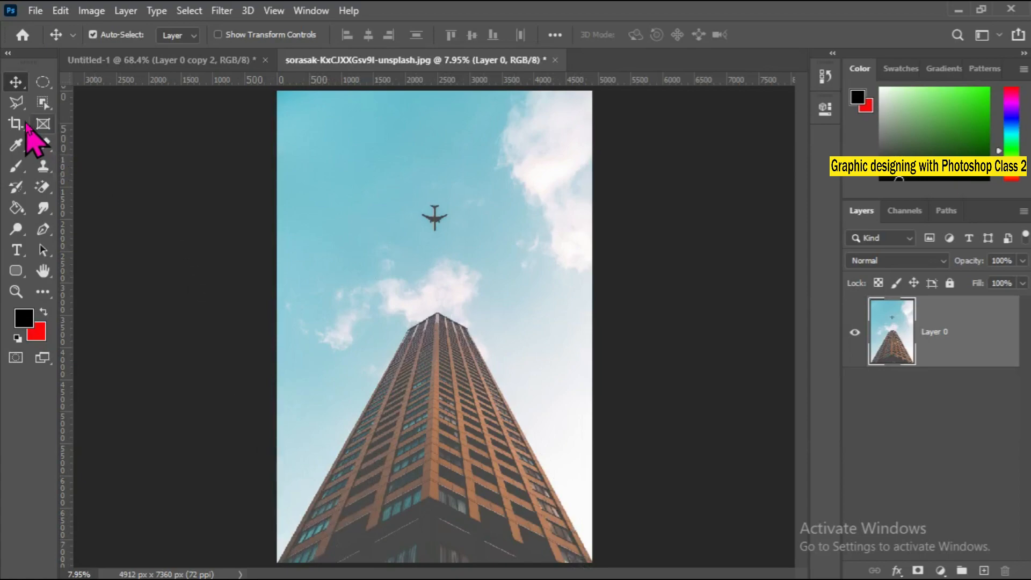
Activate the Polygonal Lasso tool.
{"action": "left_click", "coordinate": [16, 103]}
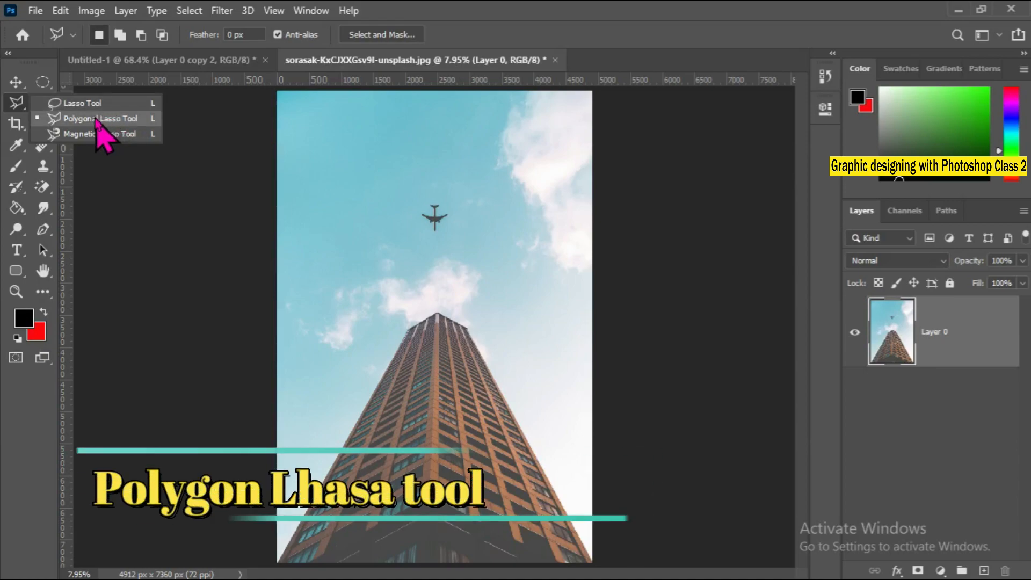
{"action": "left_click", "coordinate": [78, 119]}
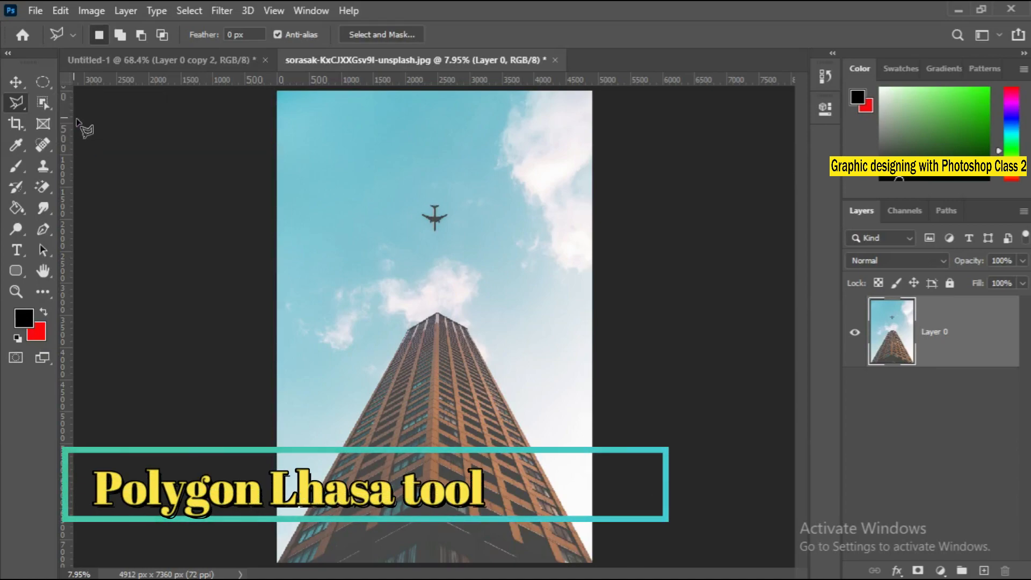
Examine the skyscraper's left edge up close at its lower and middle parts, and return to the whole photo.
{"action": "left_click", "coordinate": [299, 521], "text": "ctrl"}
{"action": "left_click", "coordinate": [301, 522], "text": "ctrl"}
{"action": "left_click", "coordinate": [300, 522], "text": "ctrl"}
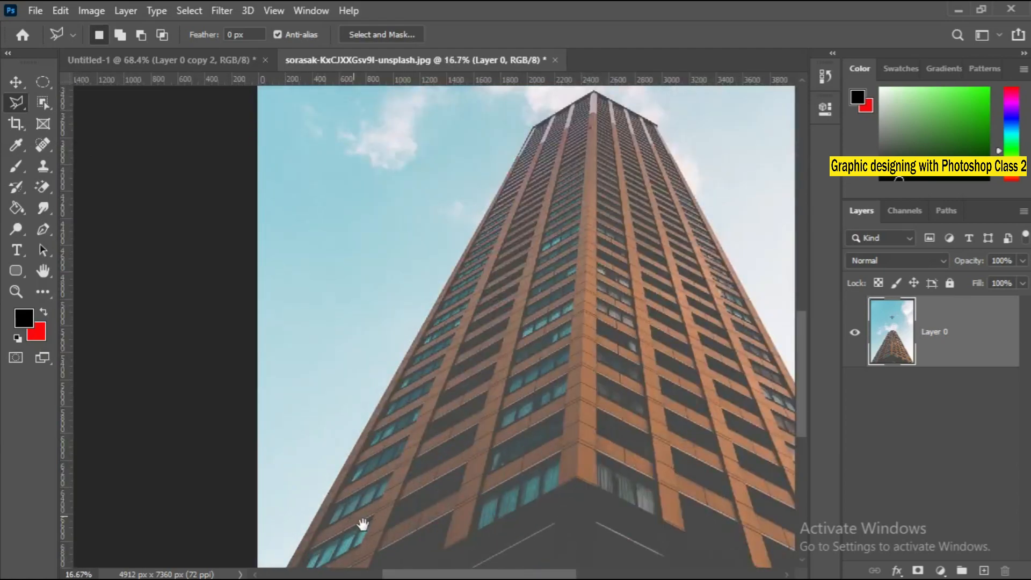
{"action": "left_click_drag", "start_coordinate": [364, 527], "coordinate": [422, 397]}
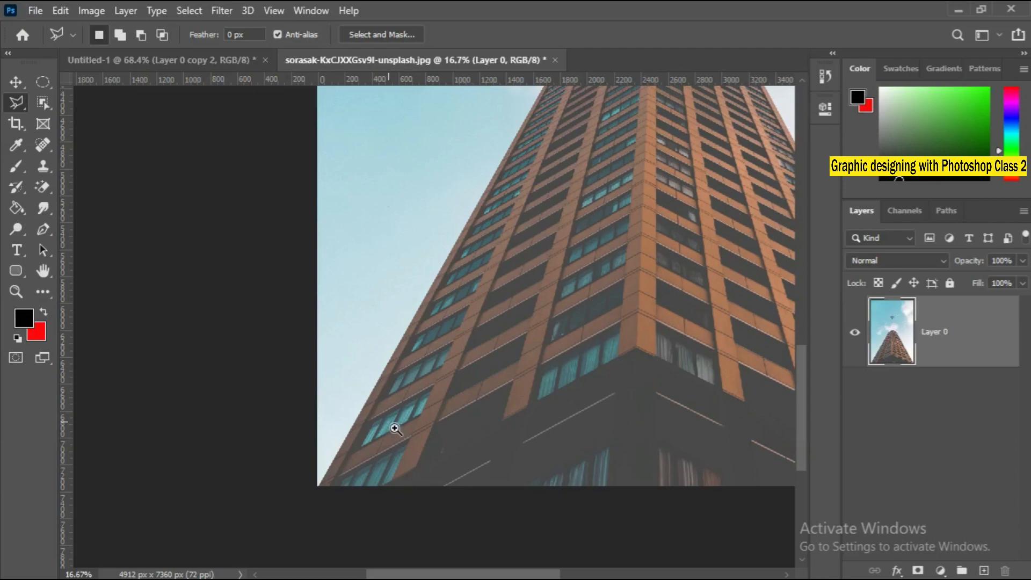
{"action": "left_click", "coordinate": [415, 348]}
{"action": "left_click", "coordinate": [415, 348]}
{"action": "left_click", "coordinate": [415, 348]}
{"action": "left_click", "coordinate": [415, 347]}
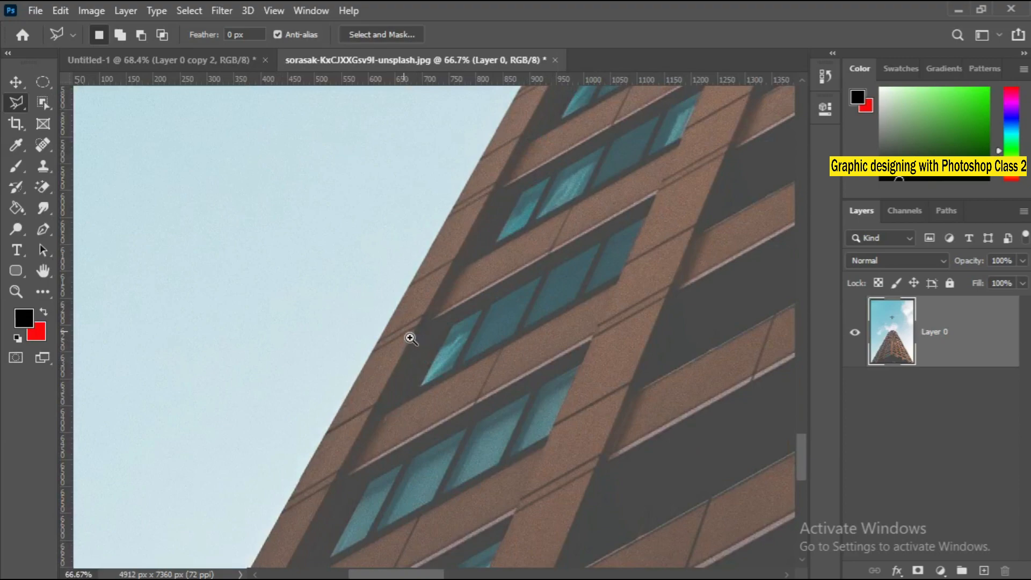
{"action": "right_click", "coordinate": [410, 339]}
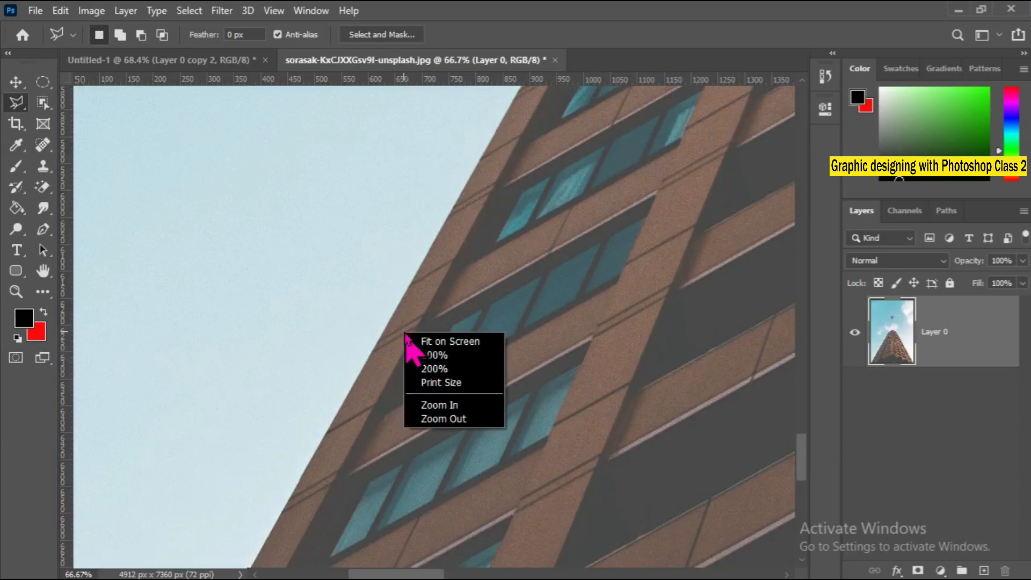
{"action": "left_click", "coordinate": [477, 342]}
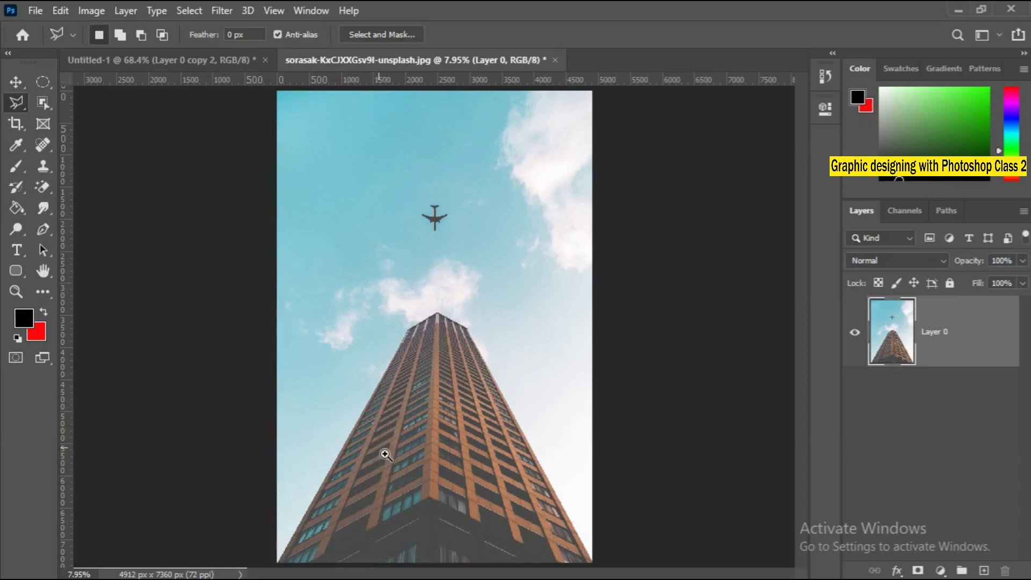
{"action": "left_click", "coordinate": [370, 417], "text": "ctrl"}
{"action": "left_click", "coordinate": [371, 416], "text": "ctrl"}
{"action": "left_click", "coordinate": [371, 417], "text": "ctrl"}
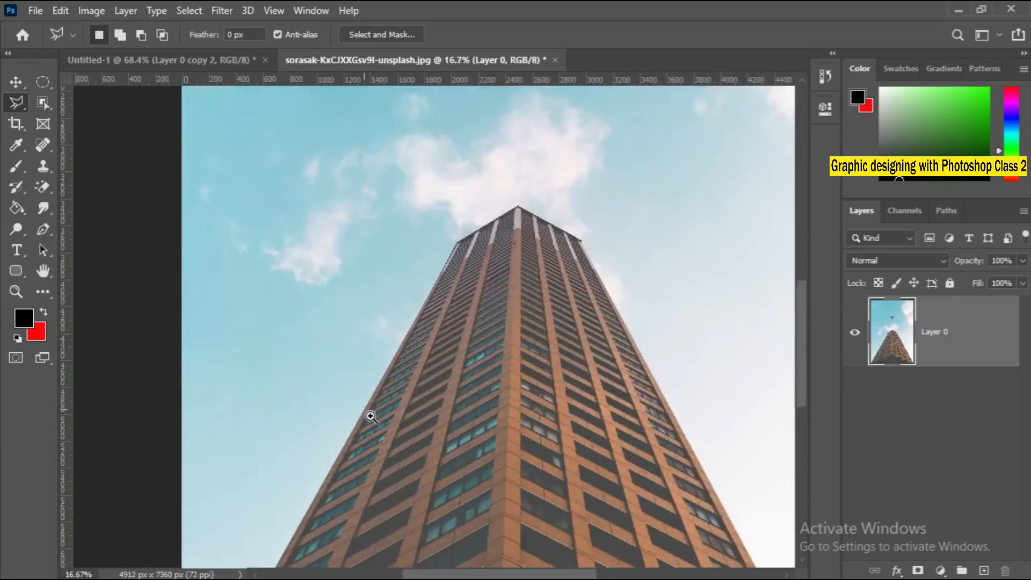
{"action": "left_click", "coordinate": [370, 417], "text": "ctrl"}
{"action": "left_click", "coordinate": [371, 417], "text": "ctrl"}
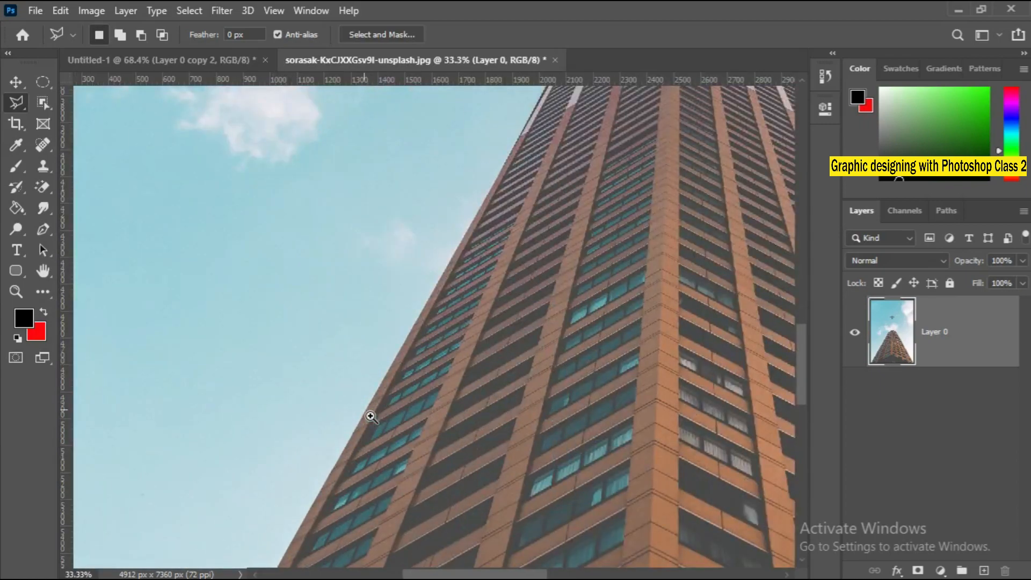
{"action": "right_click", "coordinate": [367, 414]}
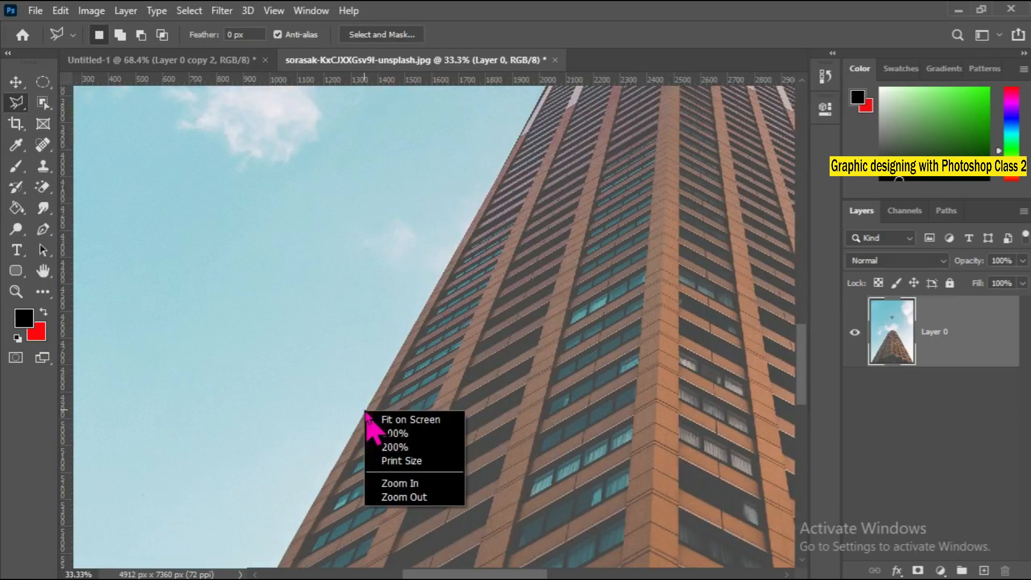
{"action": "left_click", "coordinate": [421, 420]}
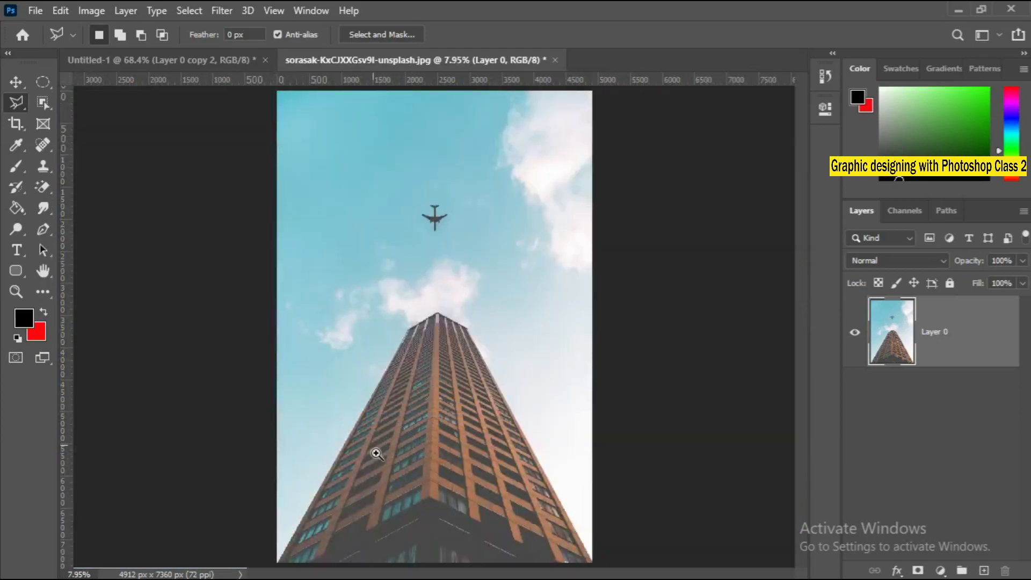
Trace the skyscraper's left edge with the Polygonal Lasso from its lower left corner up to the roof's left corner.
{"action": "left_click", "coordinate": [361, 468], "text": "ctrl"}
{"action": "left_click", "coordinate": [361, 468], "text": "ctrl"}
{"action": "left_click", "coordinate": [361, 468], "text": "ctrl"}
{"action": "left_click", "coordinate": [362, 468], "text": "ctrl"}
{"action": "left_click_drag", "start_coordinate": [380, 484], "coordinate": [481, 220]}
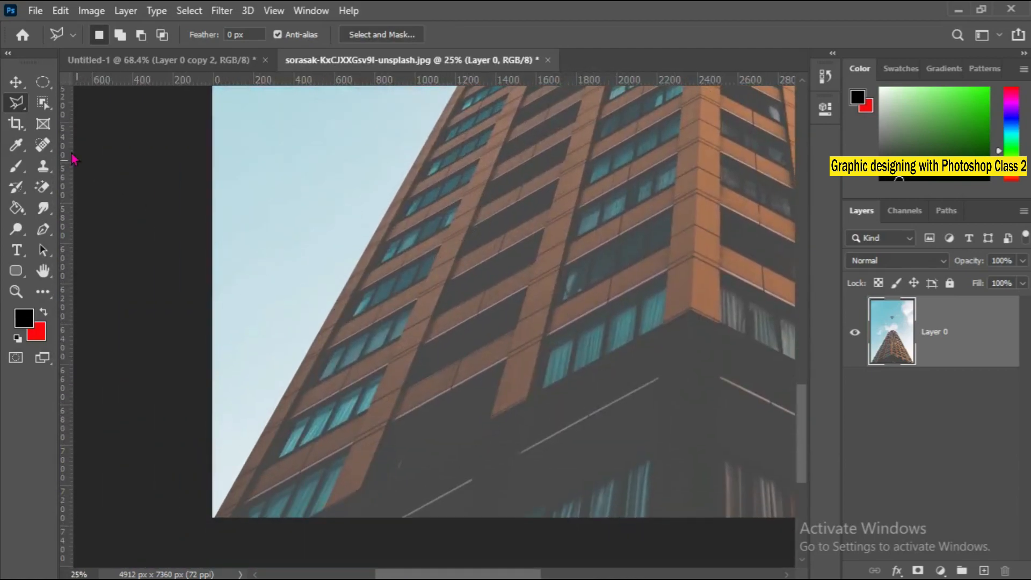
{"action": "right_click", "coordinate": [26, 104]}
{"action": "left_click", "coordinate": [53, 122]}
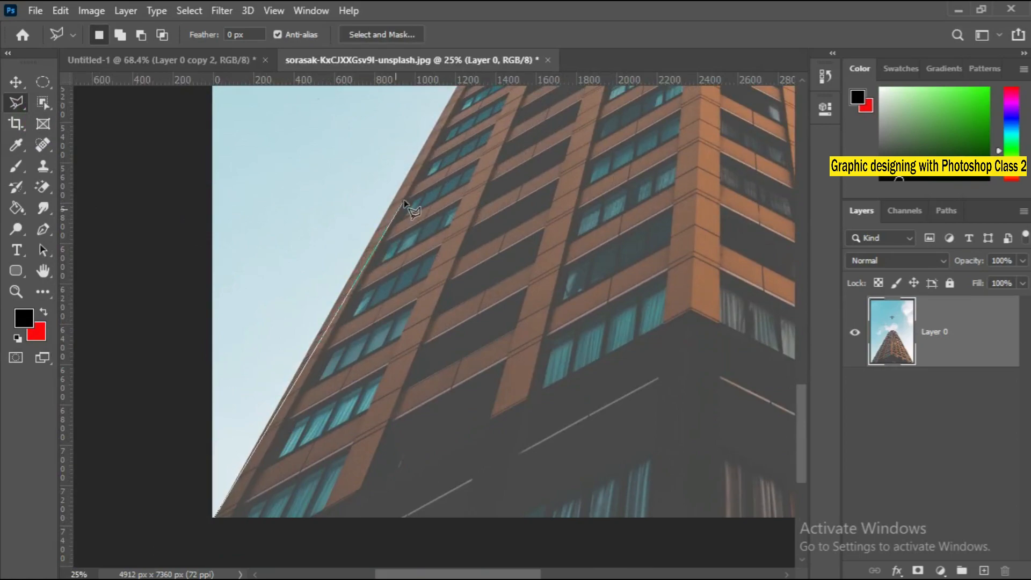
{"action": "mouse_move", "coordinate": [429, 179]}
{"action": "left_mouse_down"}
{"action": "mouse_move", "coordinate": [330, 418]}
{"action": "mouse_move", "coordinate": [287, 493]}
{"action": "left_mouse_up"}
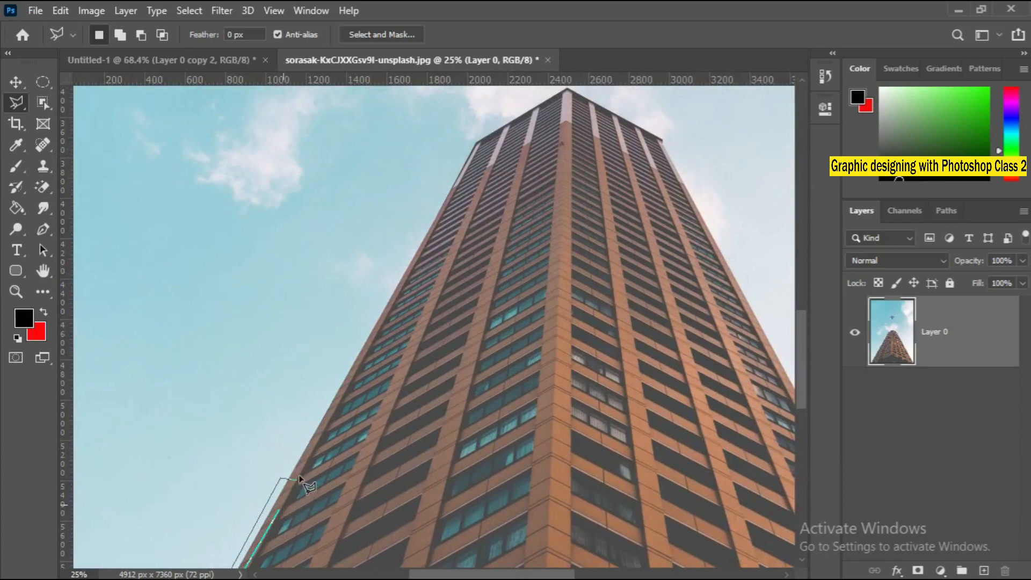
{"action": "key", "text": "BackSpace"}
{"action": "left_click", "coordinate": [479, 142]}
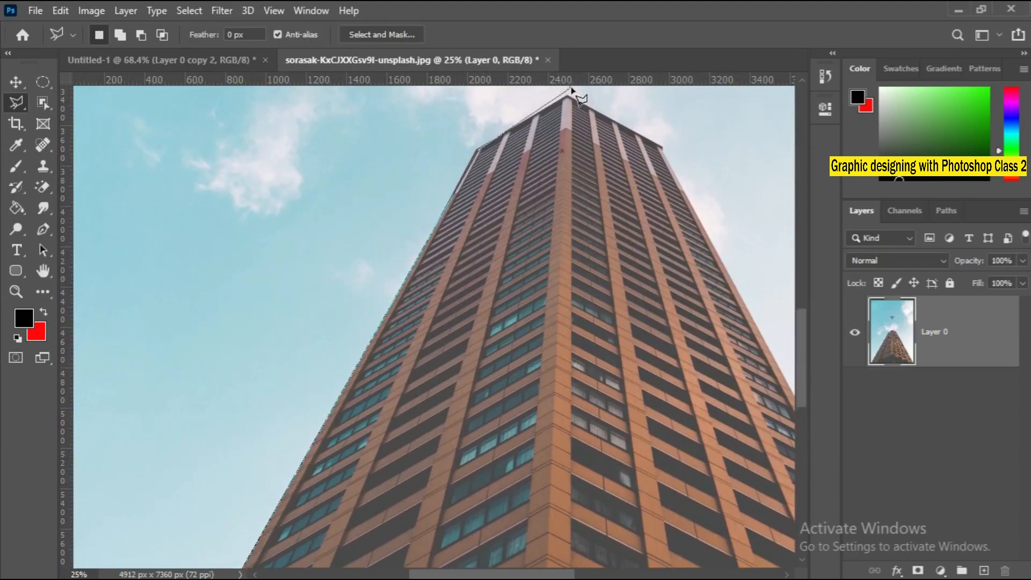
Continue the polygonal outline over the roof's peak and right corner and down the skyscraper's right edge.
{"action": "left_click", "coordinate": [571, 88]}
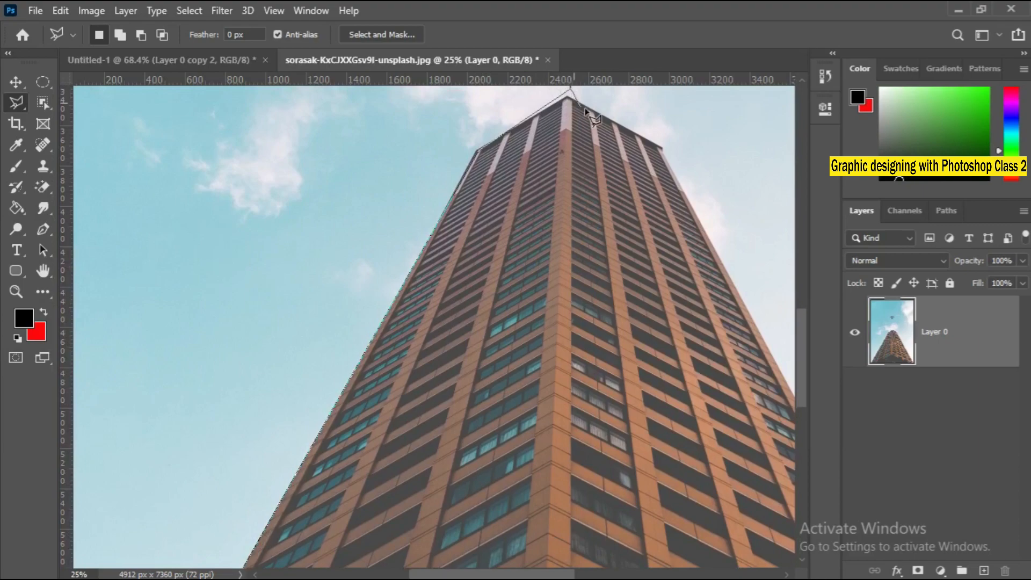
{"action": "left_click", "coordinate": [669, 154]}
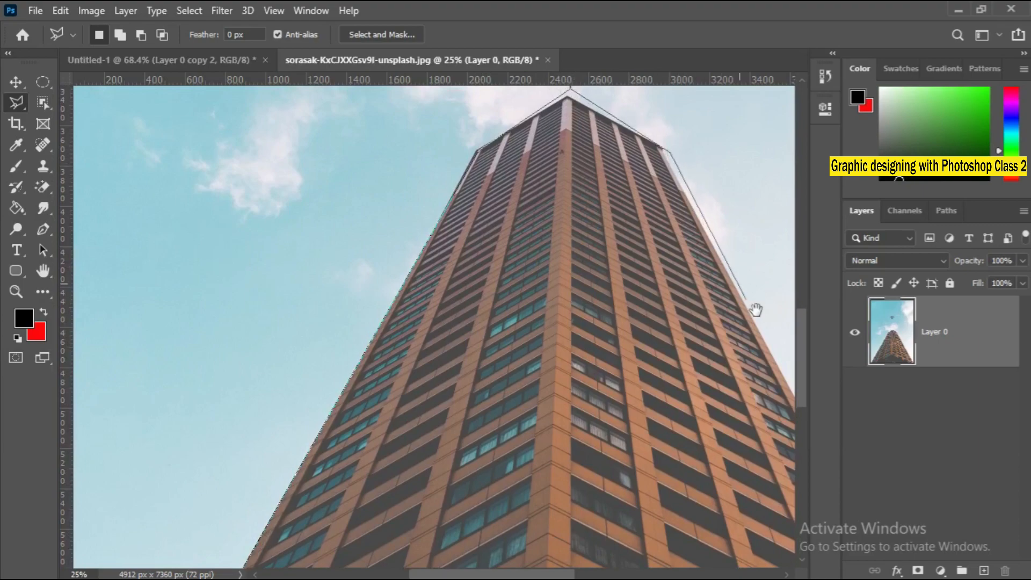
{"action": "key", "text": "space"}
{"action": "mouse_move", "coordinate": [753, 306]}
{"action": "left_mouse_down"}
{"action": "mouse_move", "coordinate": [595, 29]}
{"action": "mouse_move", "coordinate": [588, 53]}
{"action": "left_mouse_up"}
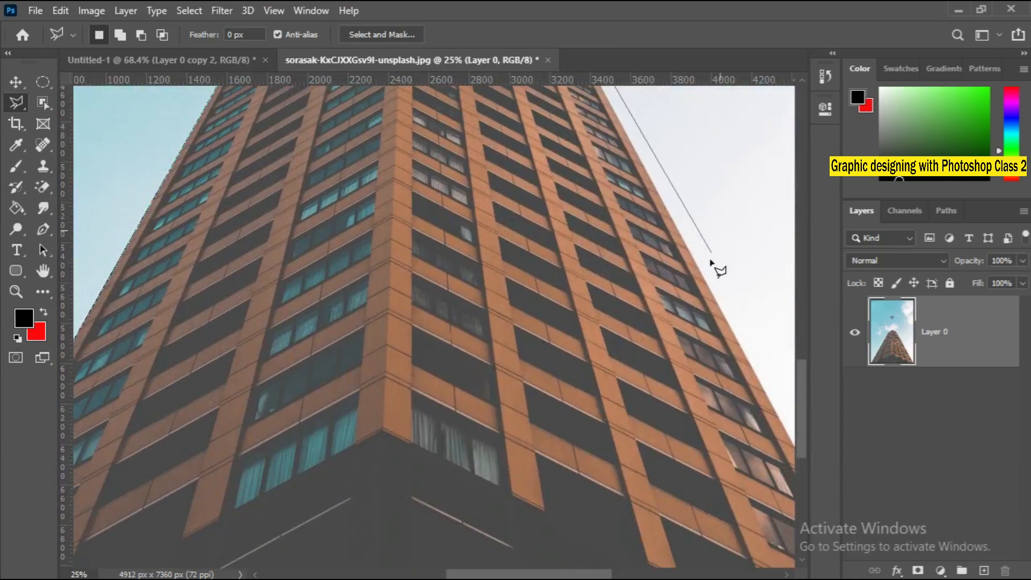
{"action": "key", "text": "space"}
{"action": "left_click_drag", "start_coordinate": [789, 424], "coordinate": [653, 175]}
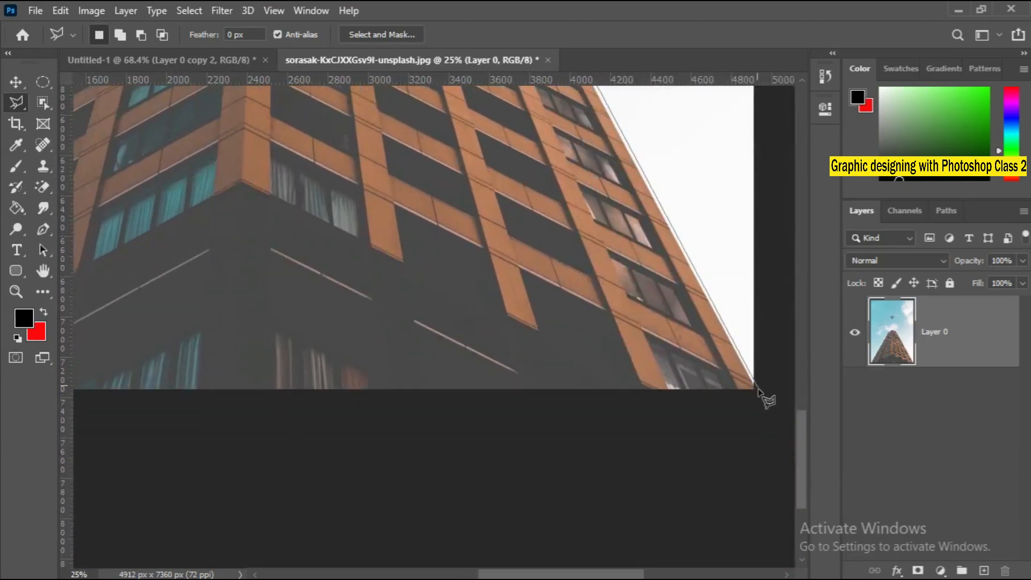
Run the polygonal outline just below the photo's bottom edge back to the building's lower left corner and close the selection.
{"action": "left_click", "coordinate": [761, 400]}
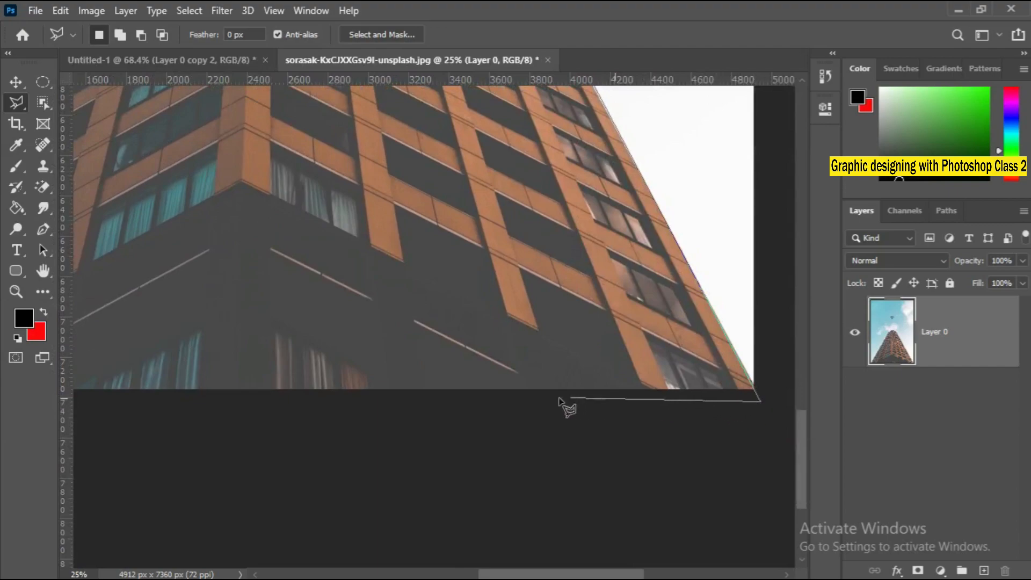
{"action": "key", "text": "space"}
{"action": "left_click_drag", "start_coordinate": [216, 424], "coordinate": [679, 433]}
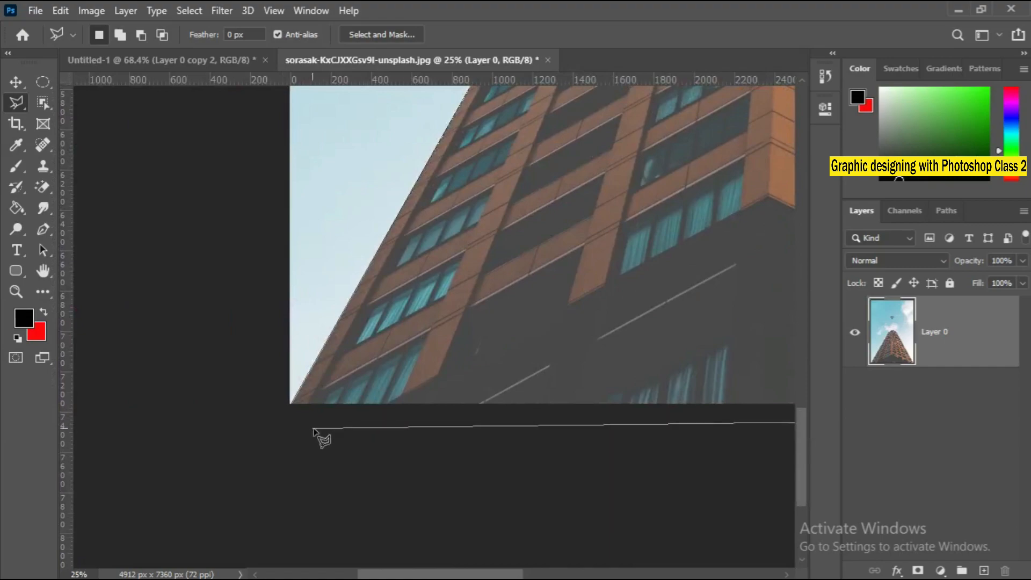
{"action": "left_click", "coordinate": [291, 413]}
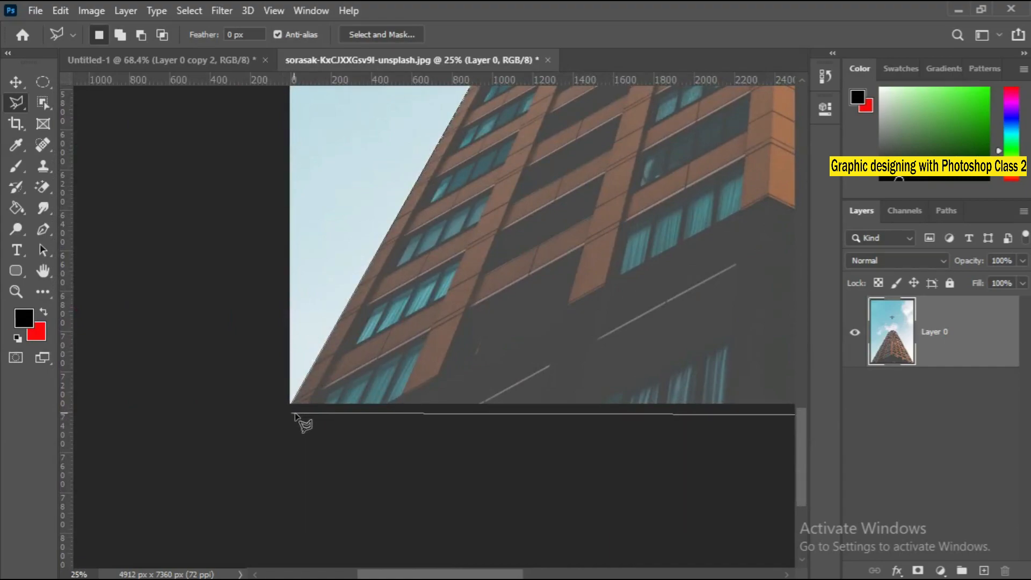
{"action": "left_click", "coordinate": [311, 360]}
{"action": "double_click", "coordinate": [316, 369]}
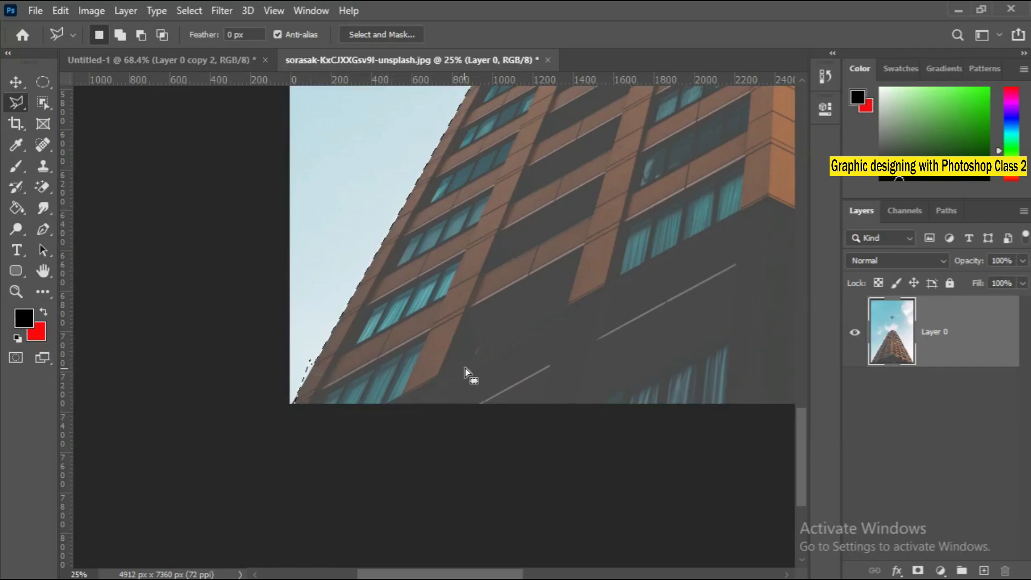
Copy the selected skyscraper to a new layer with Layer Via Copy and hide the original photo layer.
{"action": "right_click", "coordinate": [439, 333]}
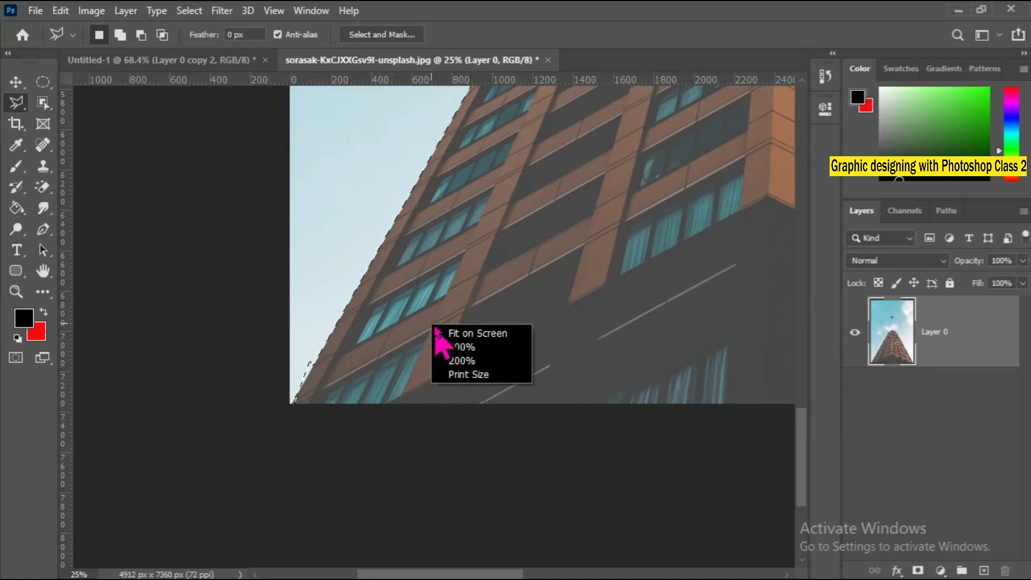
{"action": "left_click", "coordinate": [452, 335]}
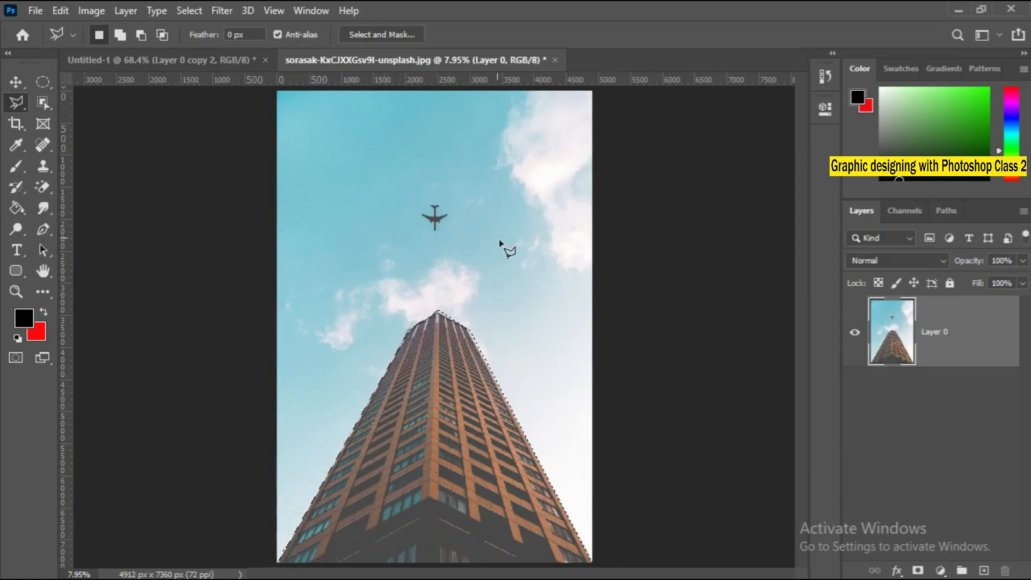
{"action": "right_click", "coordinate": [427, 424]}
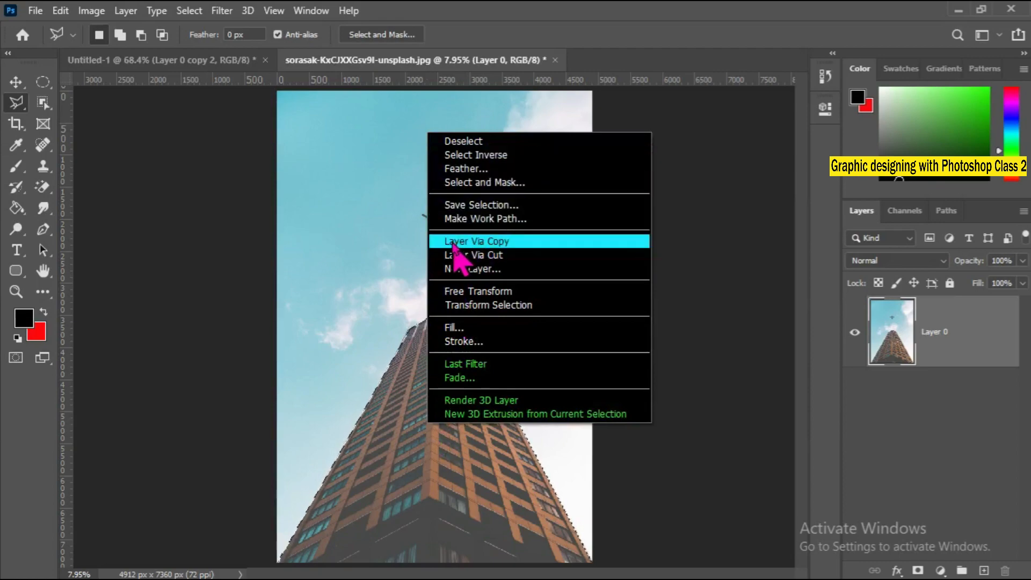
{"action": "left_click", "coordinate": [498, 241]}
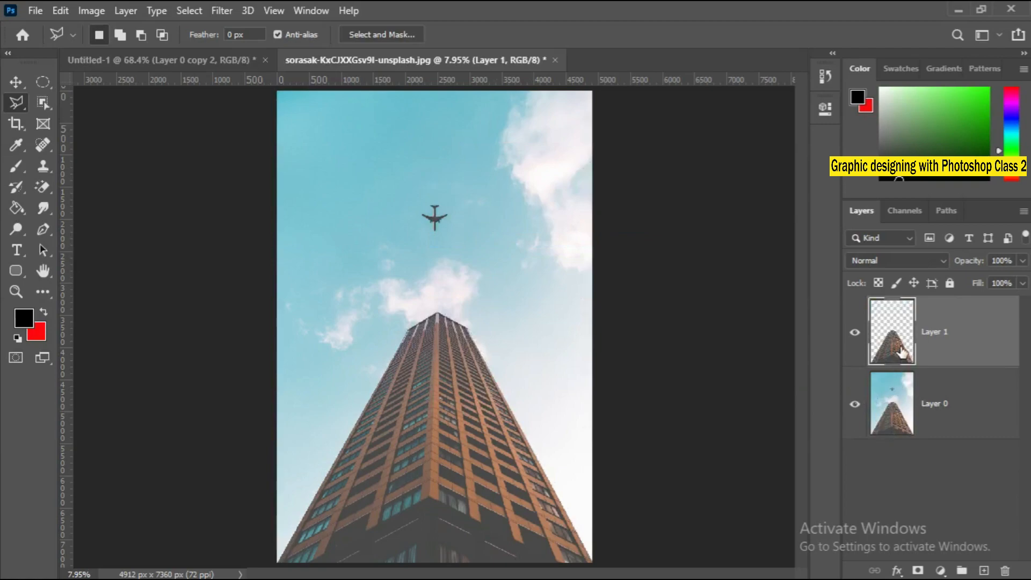
{"action": "left_click", "coordinate": [891, 418]}
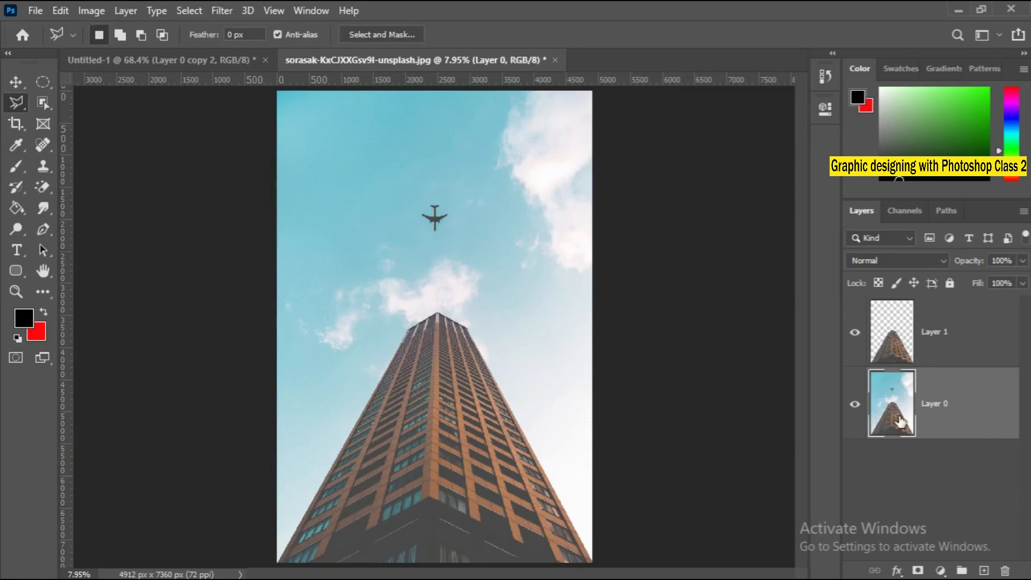
{"action": "left_click", "coordinate": [855, 405]}
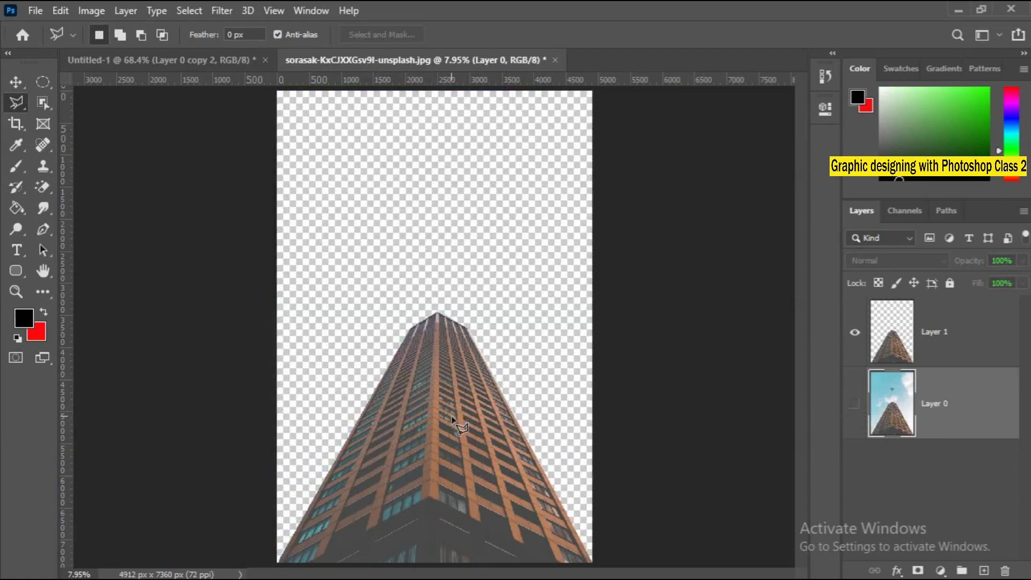
Add a new empty layer and place it between the skyscraper cutout and the original photo layer.
{"action": "left_click", "coordinate": [932, 330]}
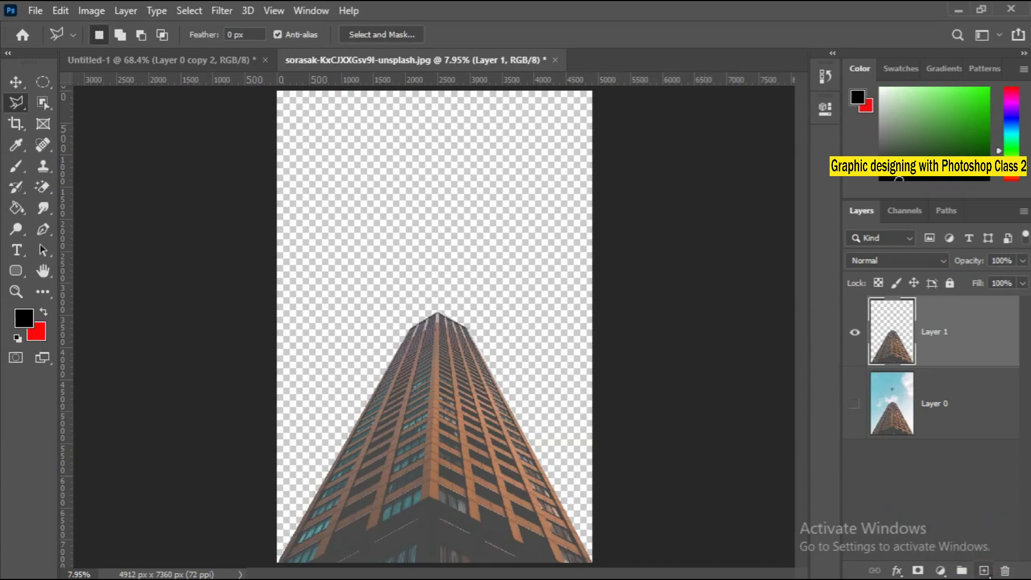
{"action": "left_click", "coordinate": [990, 577]}
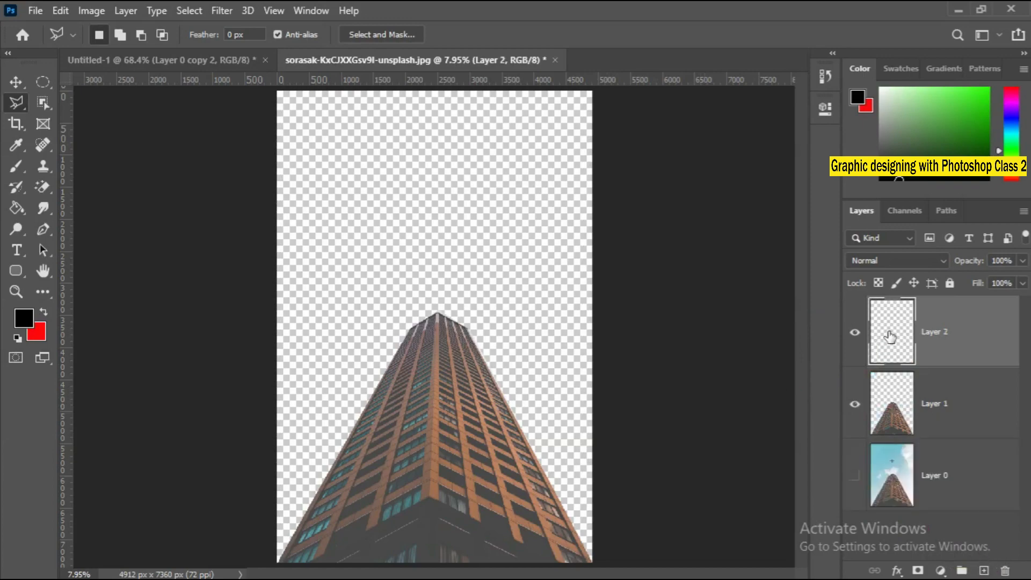
{"action": "left_click_drag", "start_coordinate": [896, 325], "coordinate": [911, 445]}
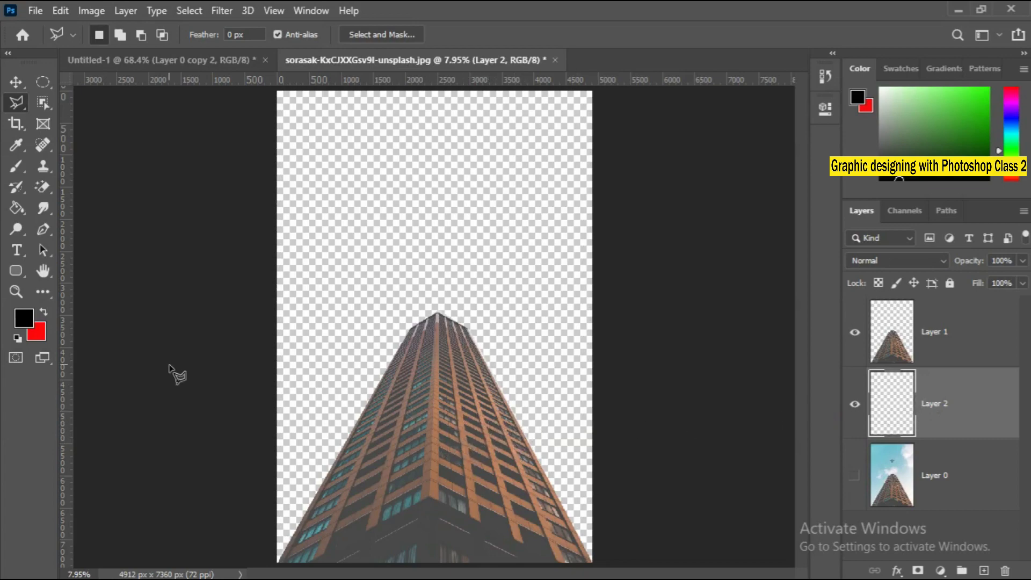
Set the foreground color to a light sky blue and fill the empty layer with it.
{"action": "left_click", "coordinate": [29, 322]}
{"action": "left_click", "coordinate": [526, 208]}
{"action": "left_click_drag", "start_coordinate": [487, 178], "coordinate": [450, 148]}
{"action": "left_click", "coordinate": [672, 110]}
{"action": "key", "text": "l"}
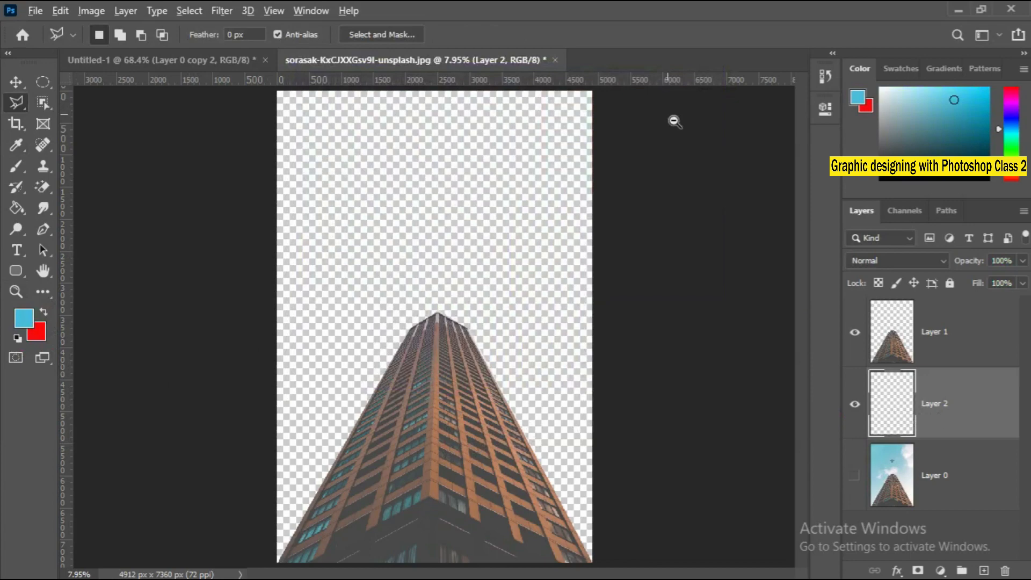
{"action": "key", "text": "alt+BackSpace"}
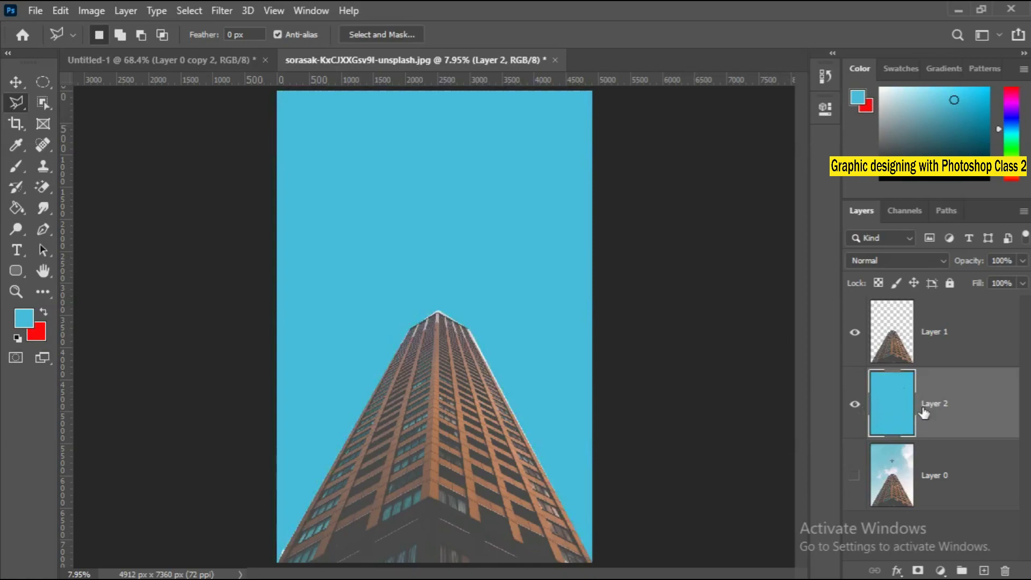
Open the mountain horizon photo matt-antonioli-zud3nADGpko-unsplash.jpg from the Downloads folder.
{"action": "left_click", "coordinate": [34, 11]}
{"action": "left_click", "coordinate": [43, 43]}
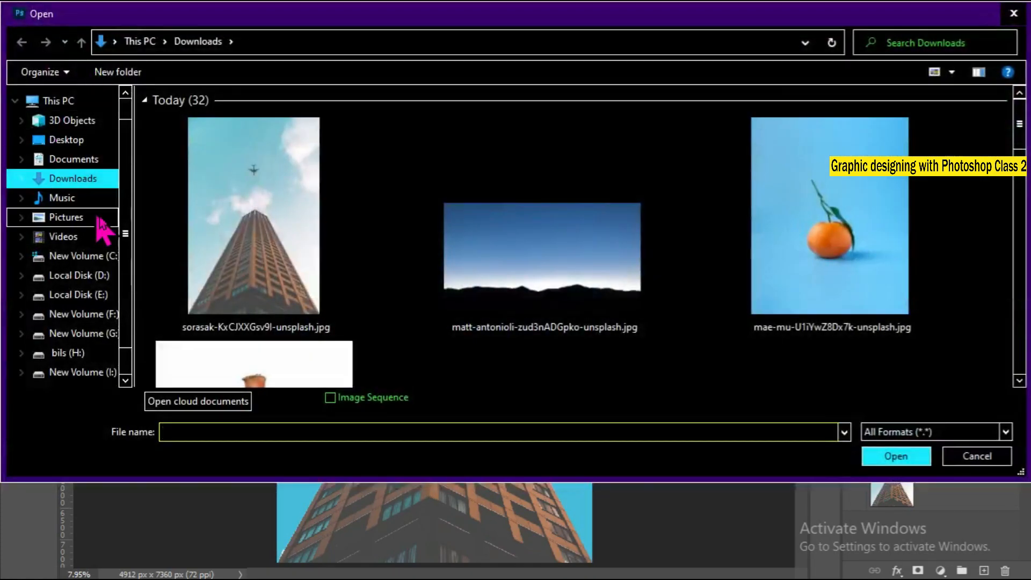
{"action": "left_click", "coordinate": [548, 254]}
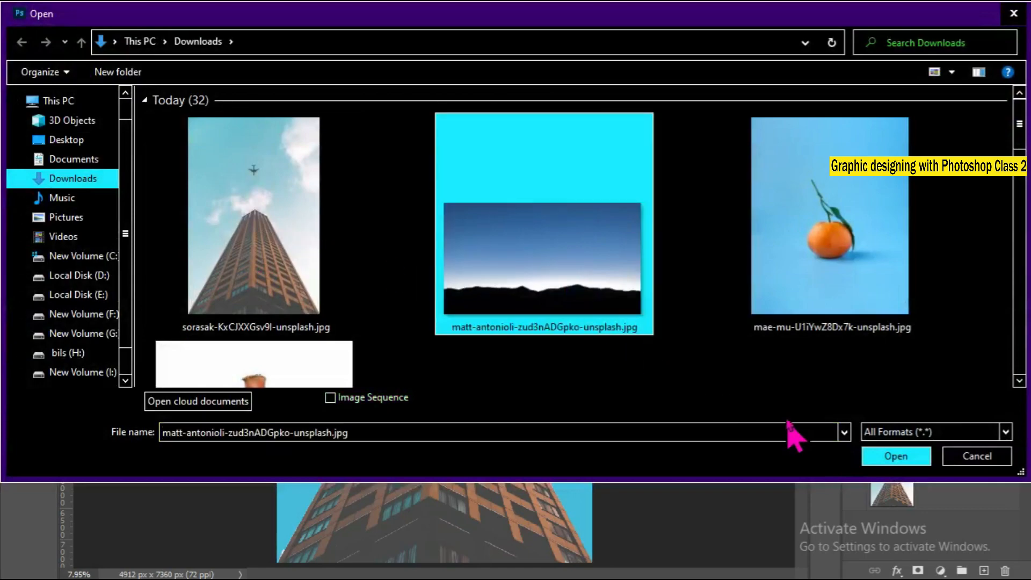
{"action": "left_click", "coordinate": [888, 458]}
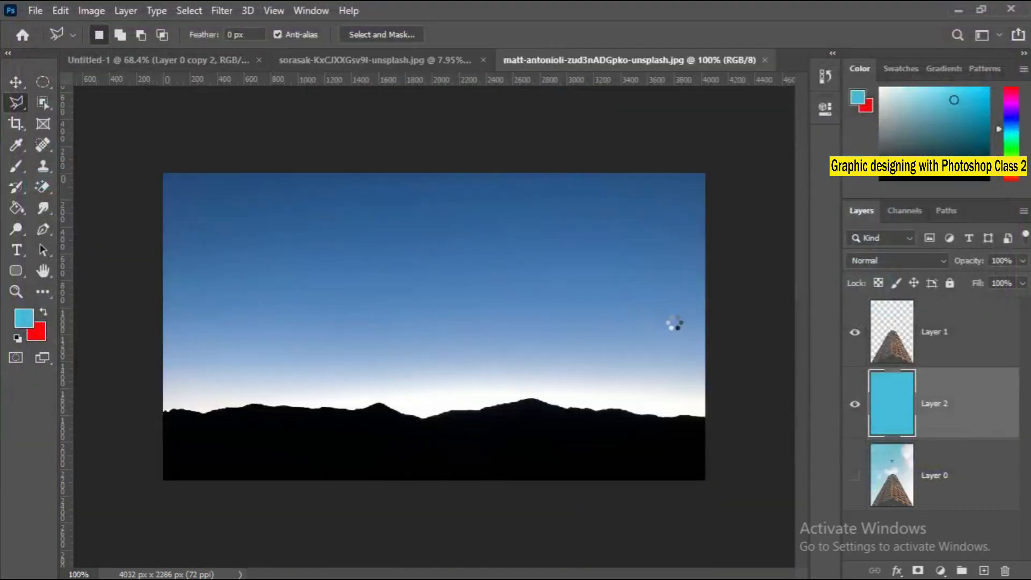
Delete the blue fill layer from the skyscraper document and unlock the Background layer of the mountain photo.
{"action": "left_click", "coordinate": [409, 62]}
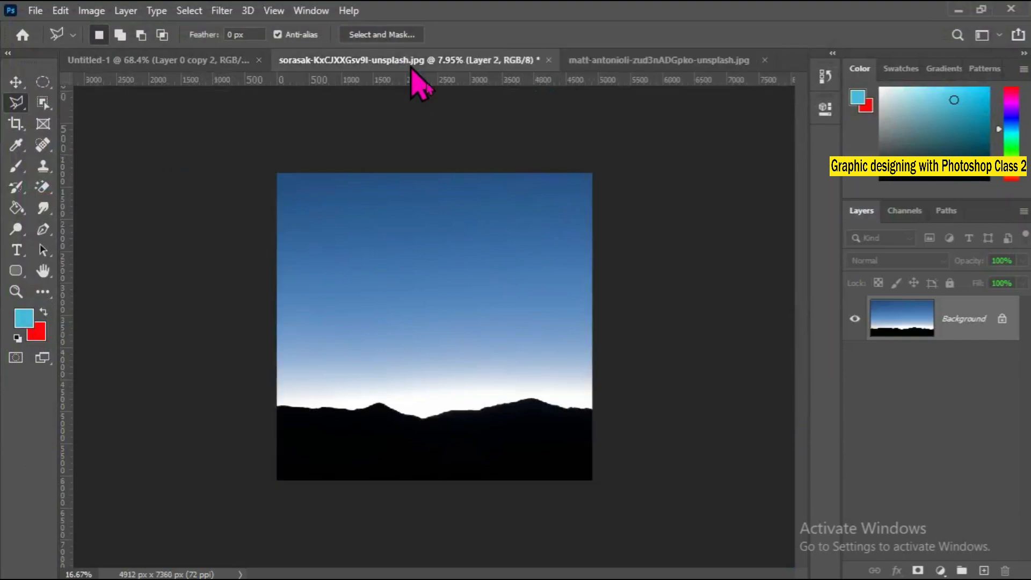
{"action": "key", "text": "Delete"}
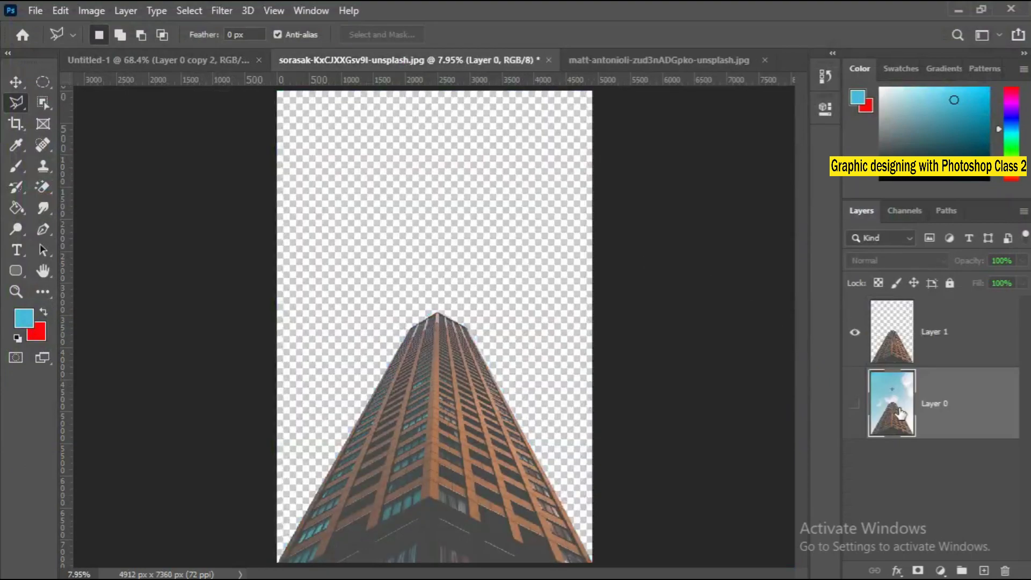
{"action": "left_click", "coordinate": [623, 60]}
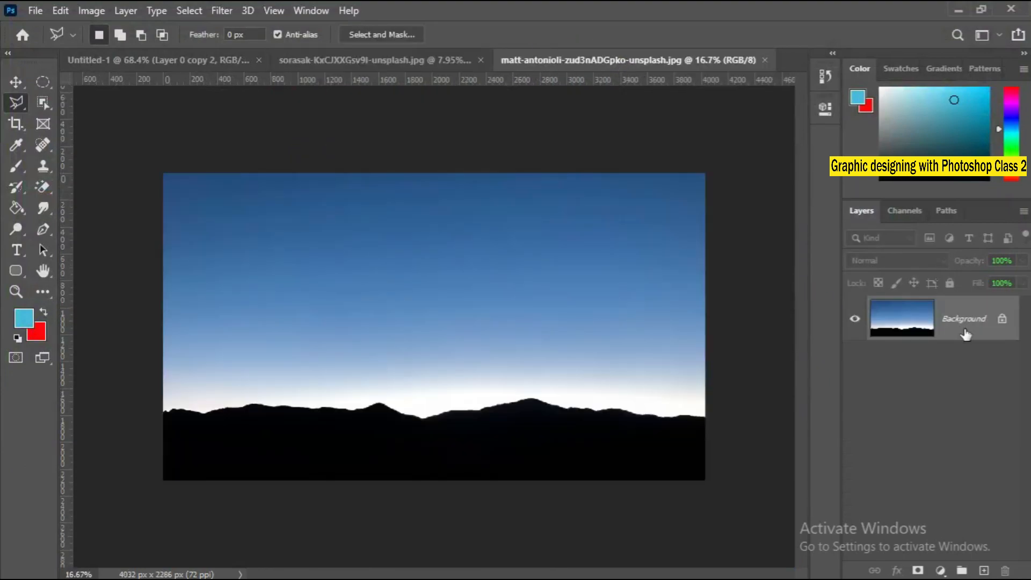
{"action": "left_click", "coordinate": [1005, 322]}
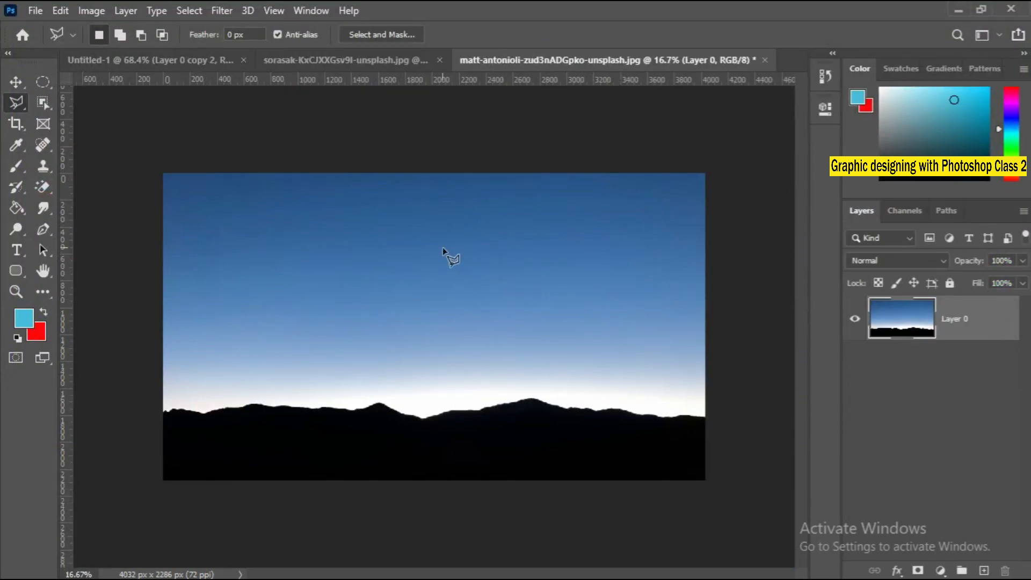
Move the mountain photo into the skyscraper document with the Move tool and place it behind the skyscraper cutout.
{"action": "left_click", "coordinate": [15, 81]}
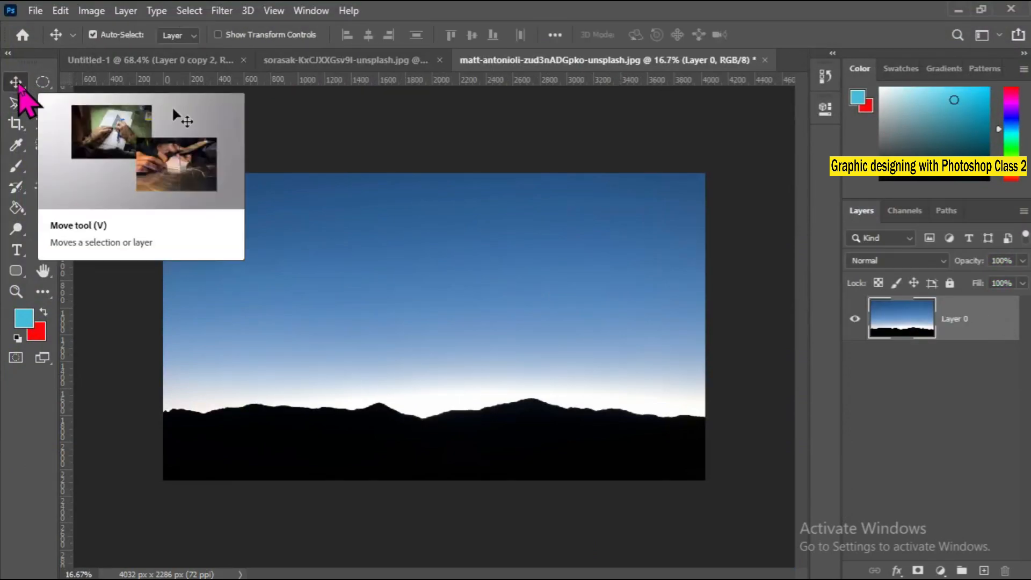
{"action": "left_click_drag", "start_coordinate": [369, 265], "coordinate": [455, 327]}
{"action": "left_click_drag", "start_coordinate": [519, 334], "coordinate": [468, 369]}
{"action": "key", "text": "ctrl"}
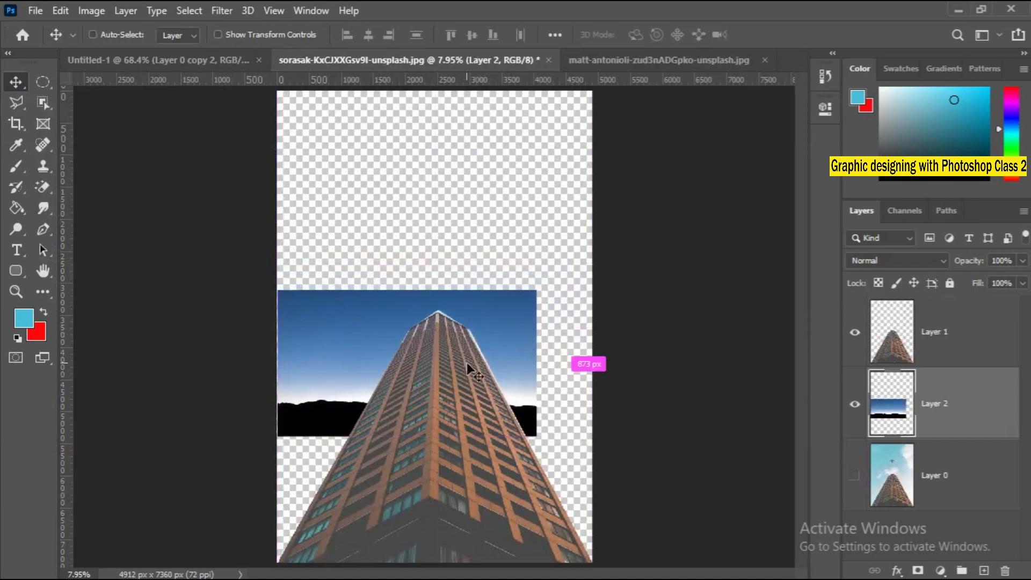
Scale the mountain photo layer to 344.12% with Free Transform and position it to cover the whole canvas behind the skyscraper.
{"action": "key", "text": "ctrl+t"}
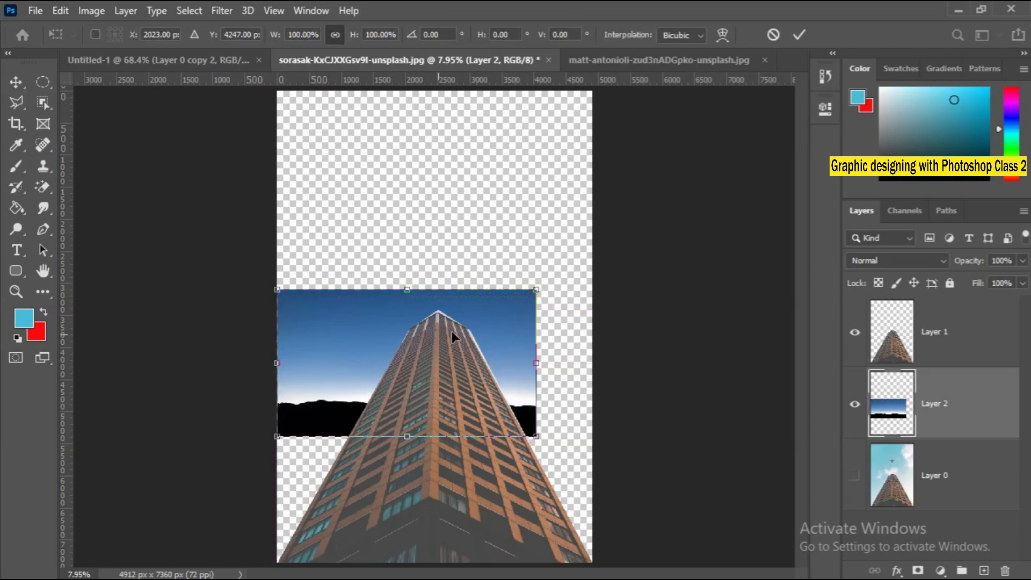
{"action": "left_click_drag", "start_coordinate": [545, 298], "coordinate": [1005, 5]}
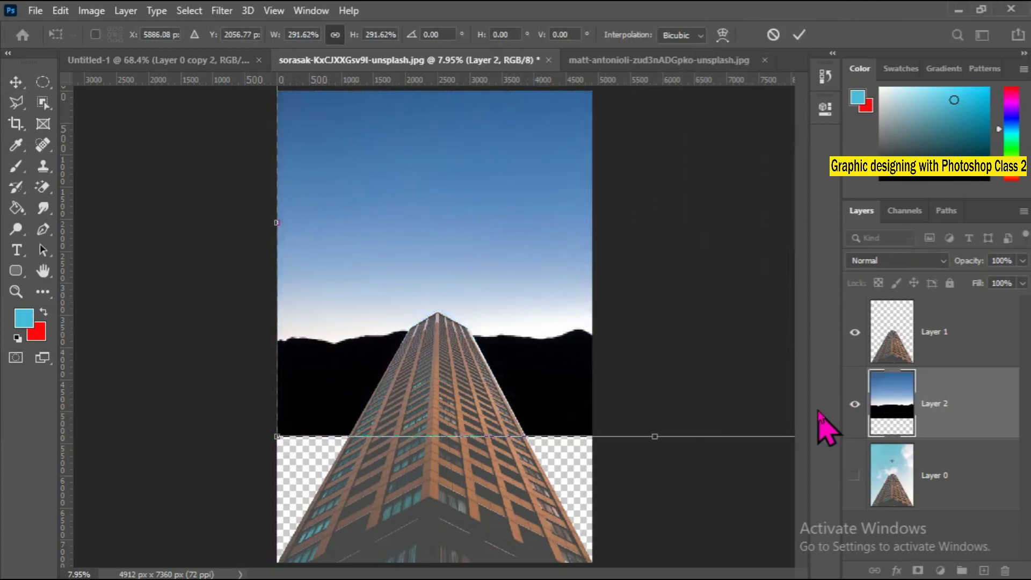
{"action": "left_click_drag", "start_coordinate": [631, 391], "coordinate": [643, 507]}
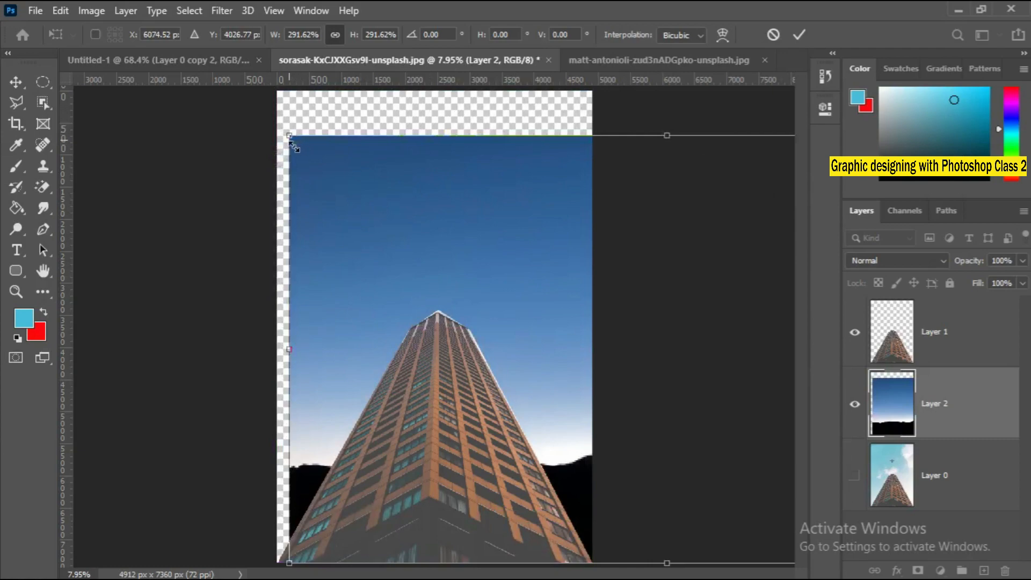
{"action": "left_click_drag", "start_coordinate": [294, 144], "coordinate": [215, 11]}
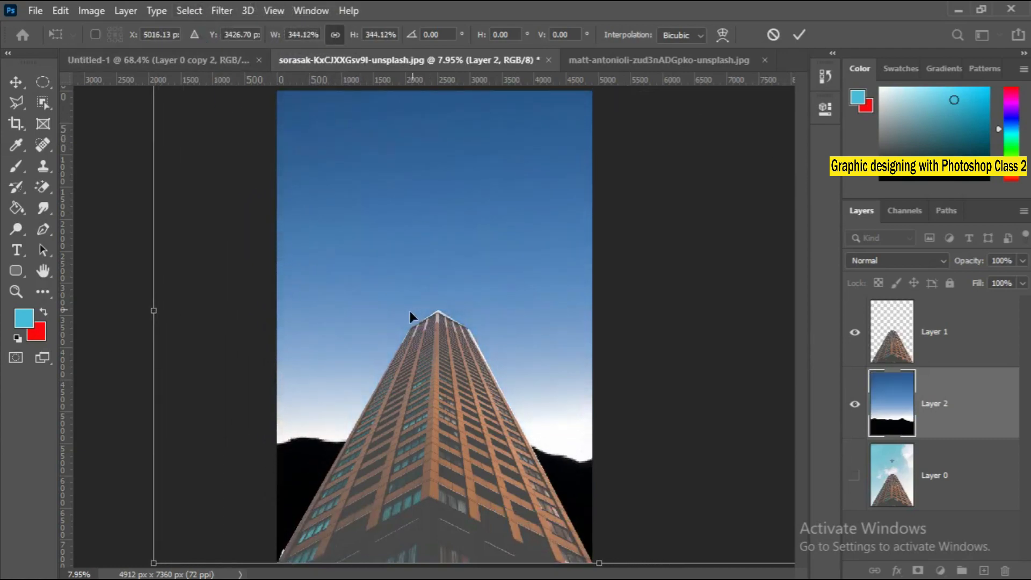
{"action": "key", "text": "Return"}
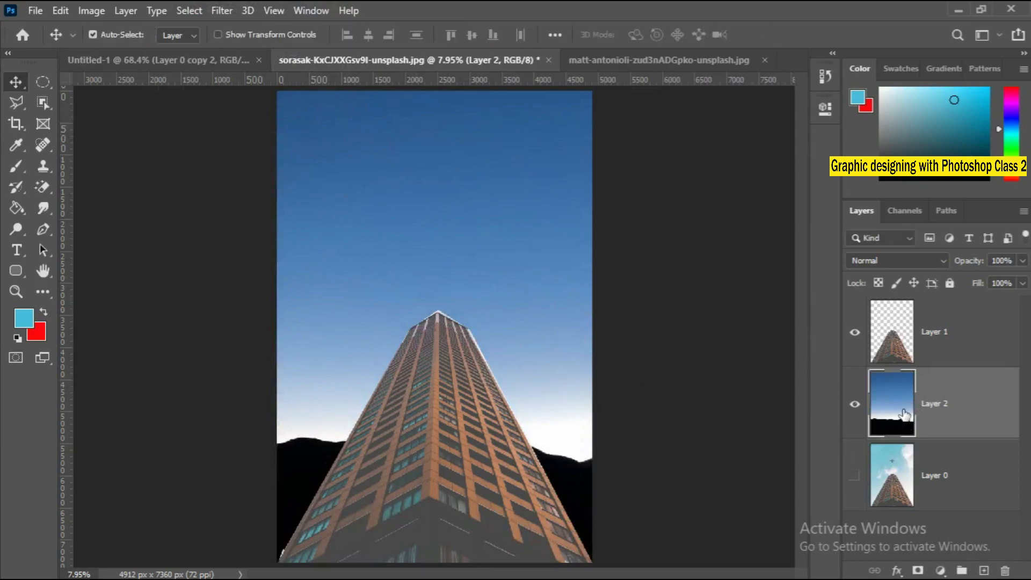
Delete the mountain background layer and show the original skyscraper photo layer again with the Polygonal Lasso active.
{"action": "key", "text": "Delete"}
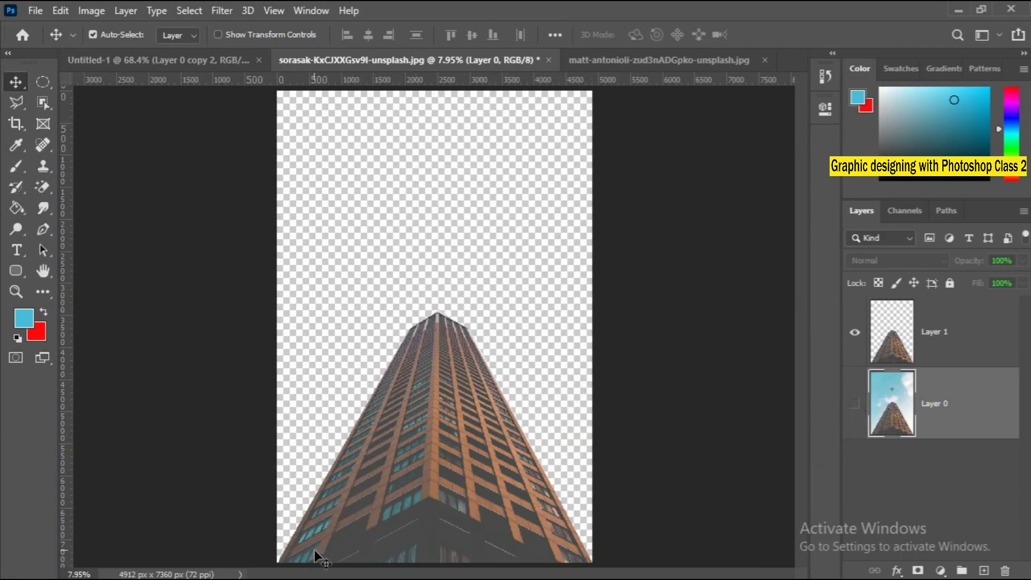
{"action": "left_click", "coordinate": [16, 102]}
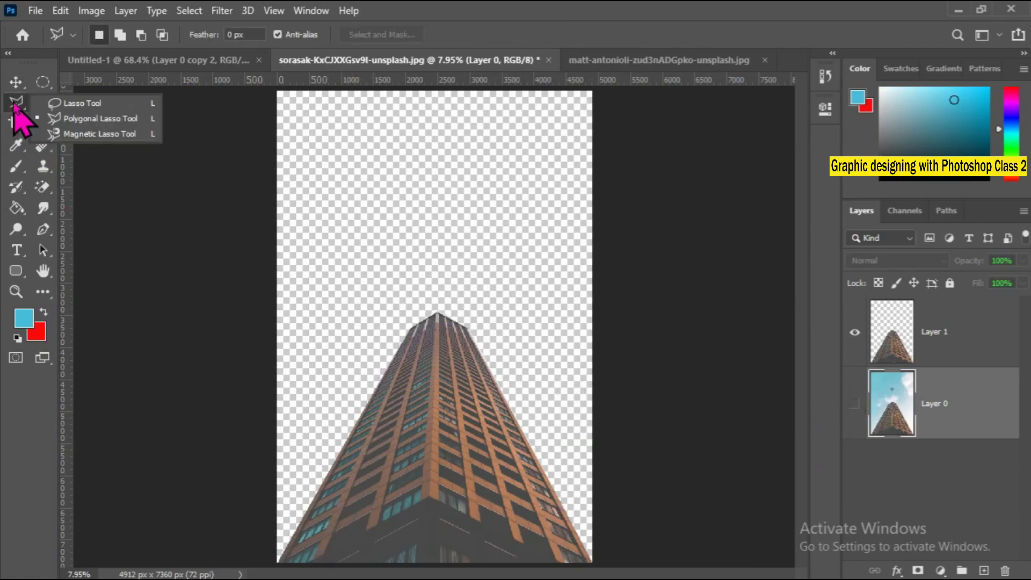
{"action": "left_click", "coordinate": [42, 119]}
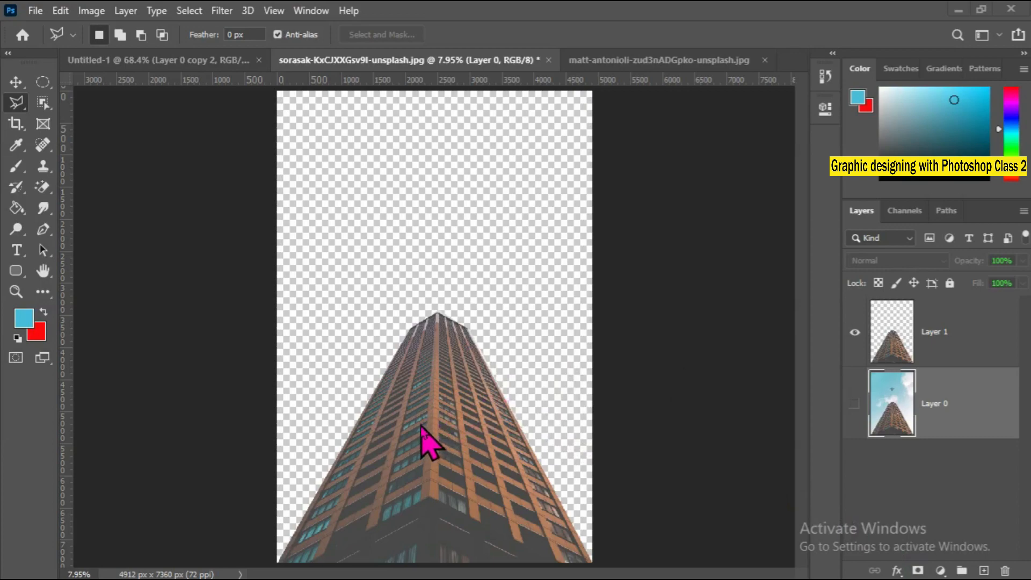
{"action": "left_click", "coordinate": [855, 404]}
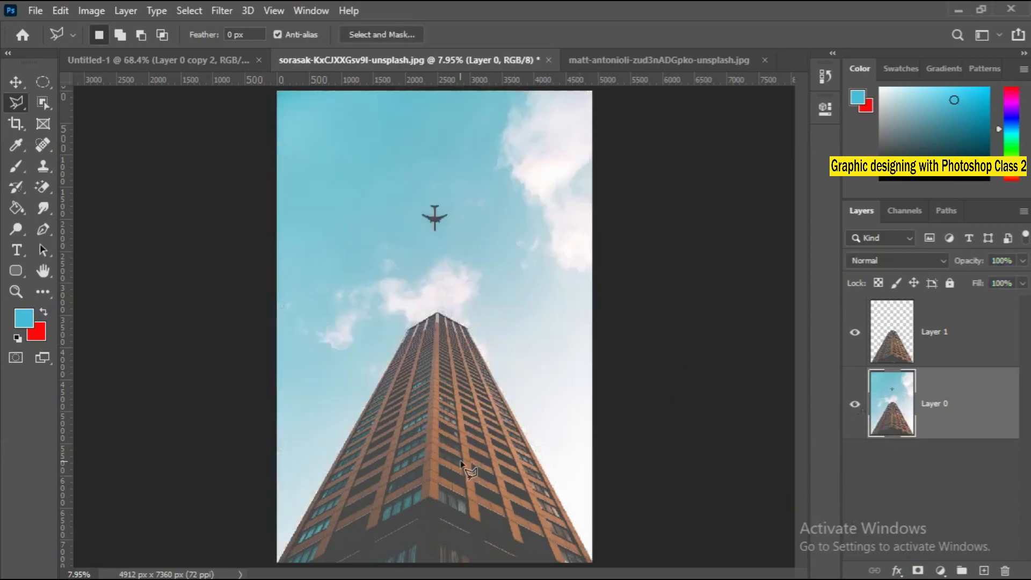
{"action": "right_click", "coordinate": [425, 455]}
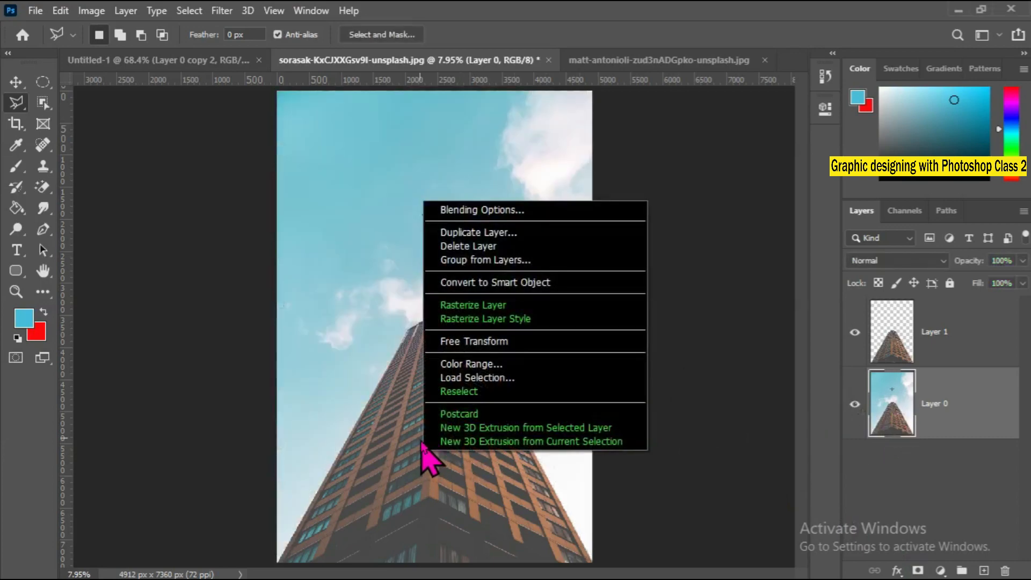
{"action": "left_click", "coordinate": [419, 453]}
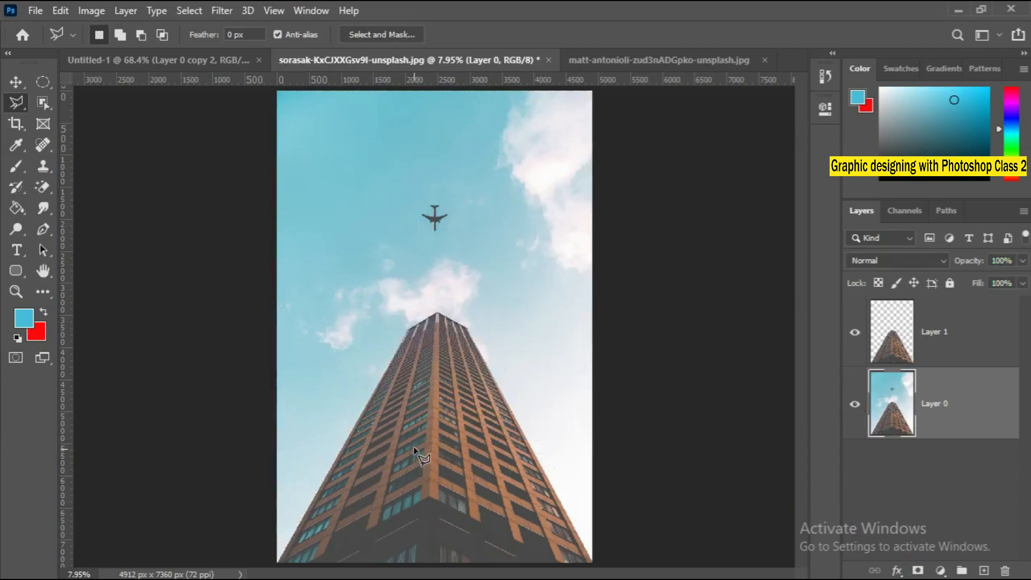
Draw a rough triangular Polygonal Lasso selection on the lower left part of the skyscraper in the original photo layer.
{"action": "right_click", "coordinate": [16, 102]}
{"action": "left_click", "coordinate": [100, 118]}
{"action": "left_click", "coordinate": [329, 484]}
{"action": "left_click", "coordinate": [424, 387]}
{"action": "left_click", "coordinate": [445, 521]}
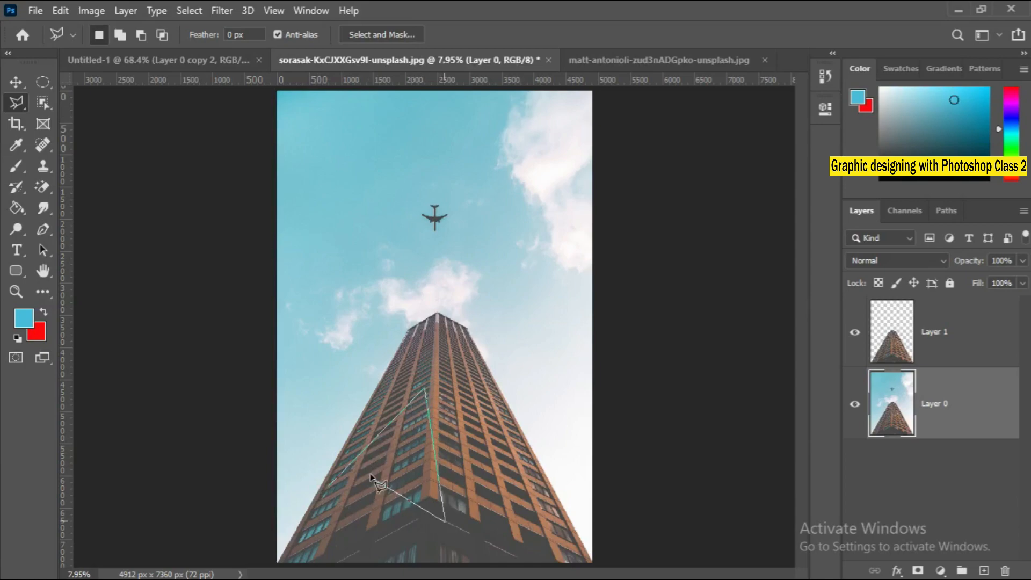
{"action": "double_click", "coordinate": [353, 446]}
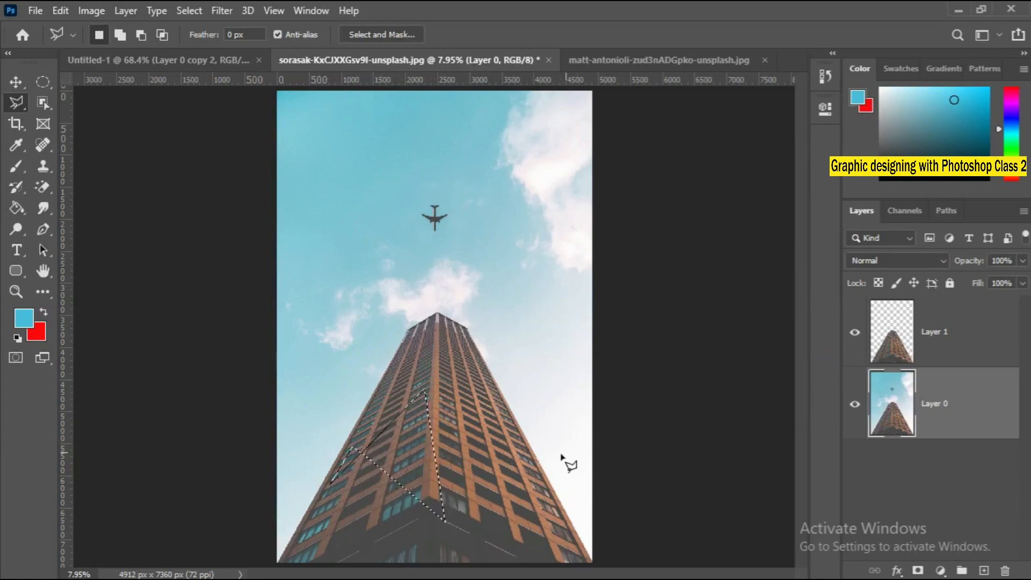
{"action": "right_click", "coordinate": [399, 449]}
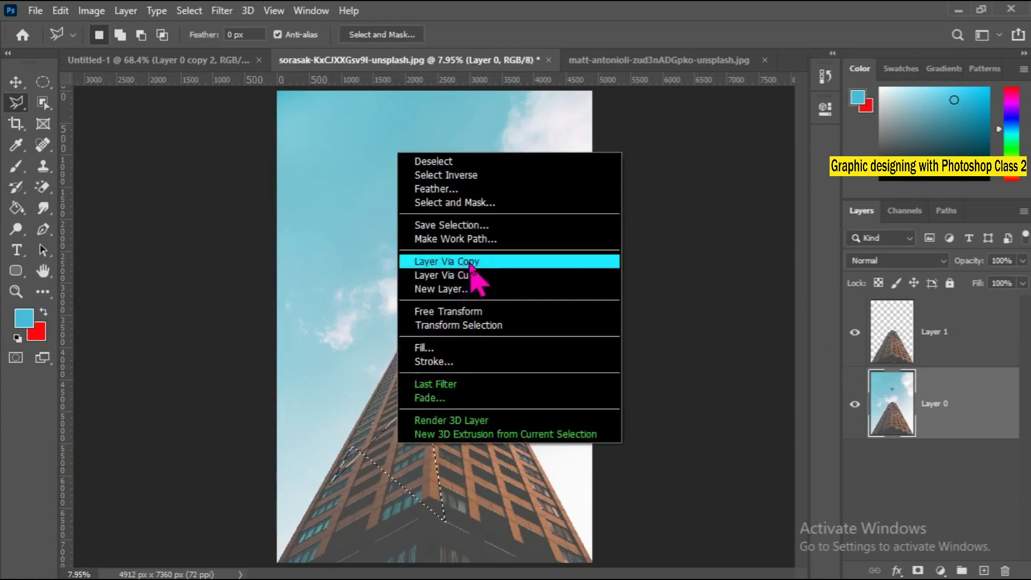
{"action": "left_click", "coordinate": [466, 462]}
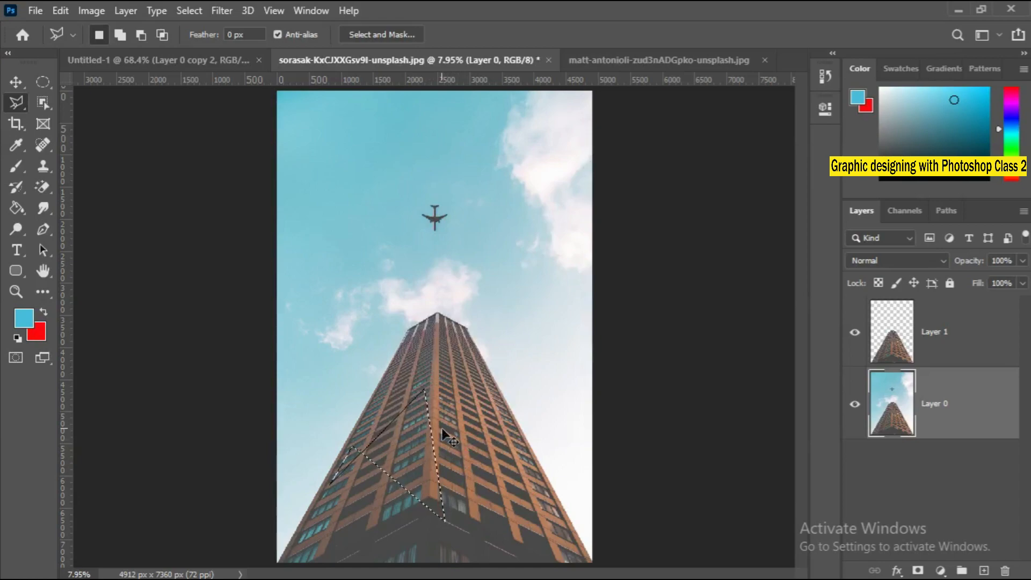
Copy the selected building area to a new layer and check it alone by hiding the other layers temporarily.
{"action": "key", "text": "ctrl+j"}
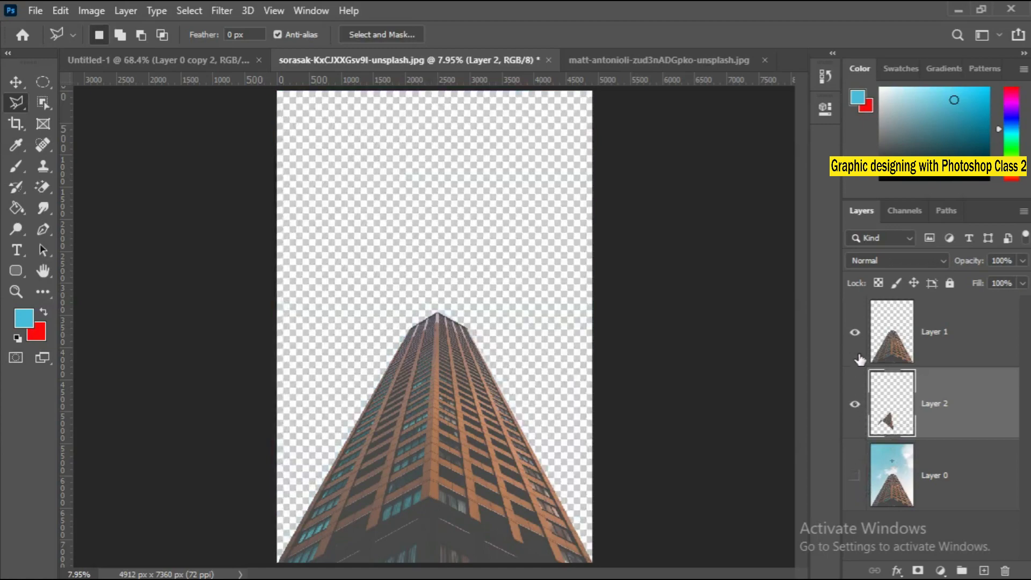
{"action": "left_click", "coordinate": [859, 336]}
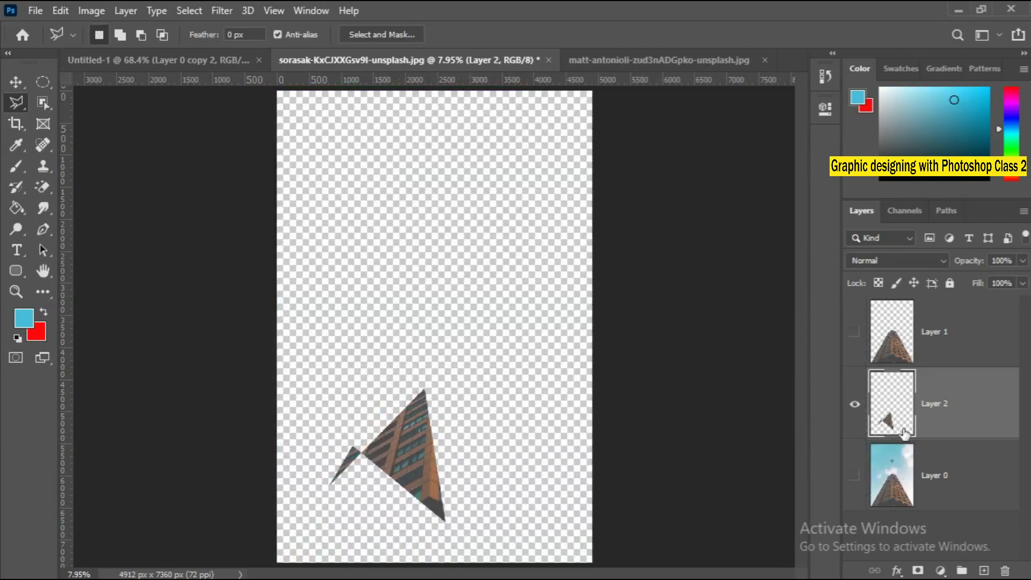
{"action": "left_click", "coordinate": [855, 476]}
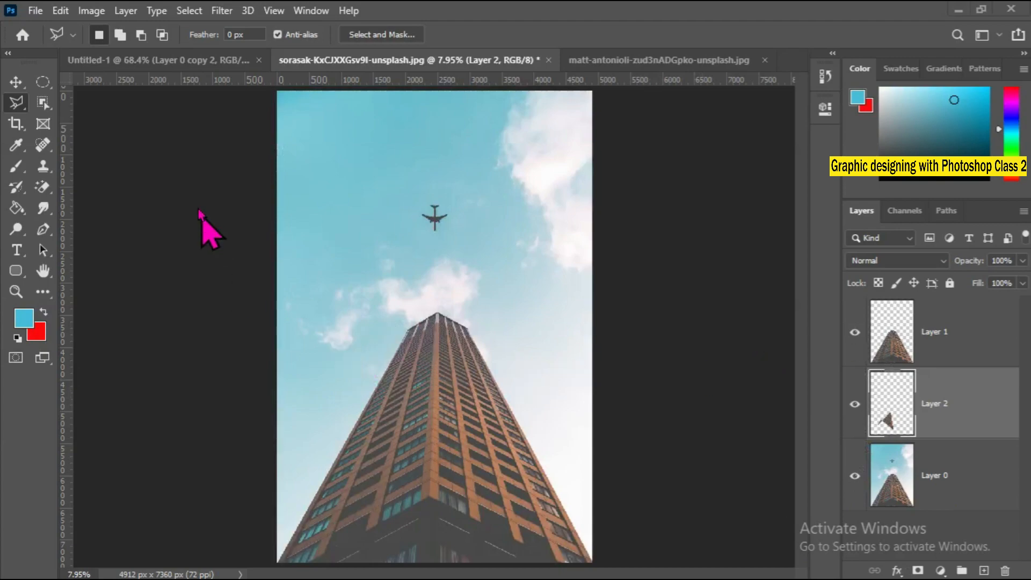
Delete the skyscraper cutout layer at the top of the layer stack.
{"action": "right_click", "coordinate": [22, 105]}
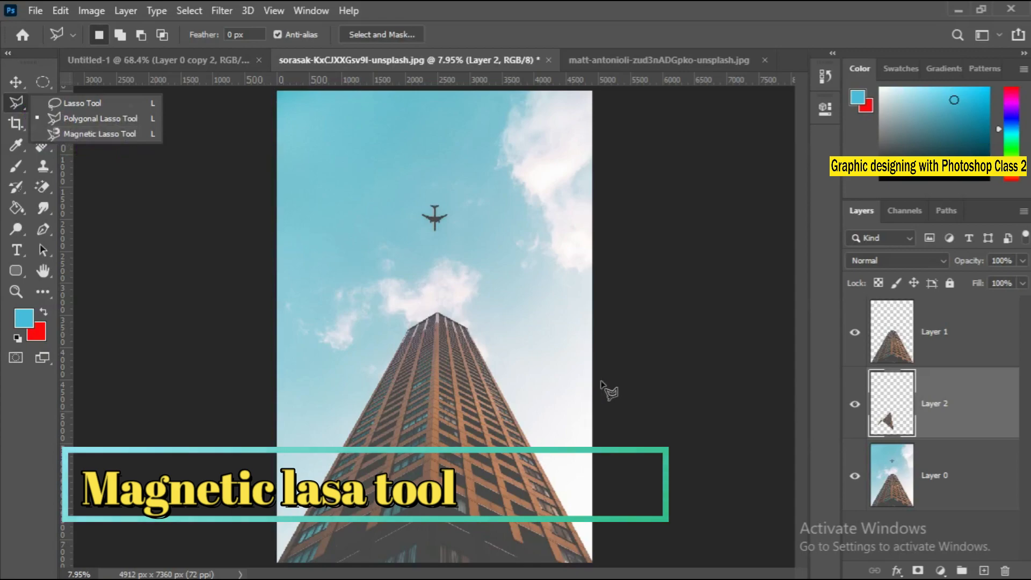
{"action": "left_click", "coordinate": [896, 362]}
{"action": "key", "text": "Delete"}
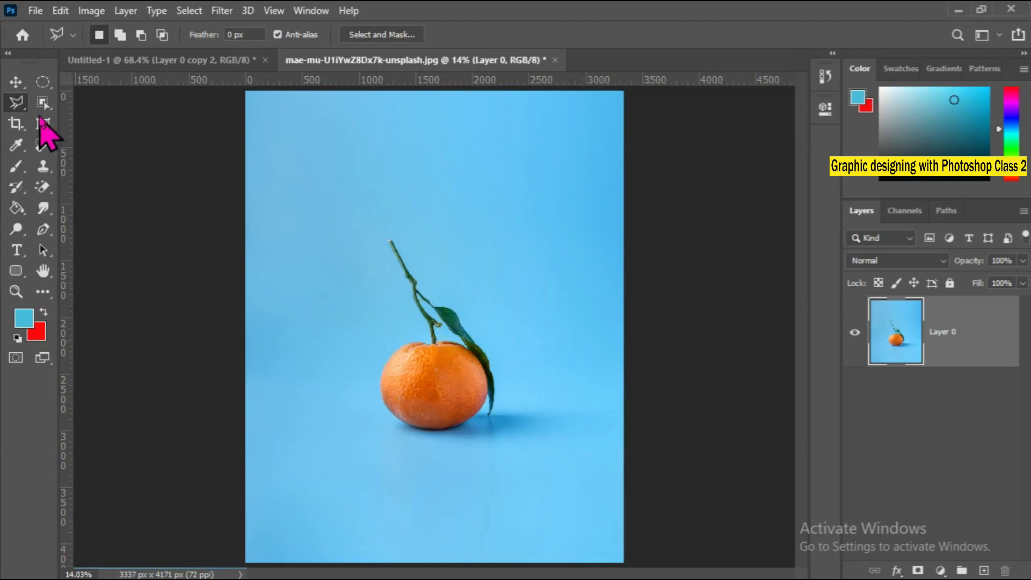
Start a Magnetic Lasso outline at the orange's stem base and trace its upper left edge, removing stray anchor points.
{"action": "right_click", "coordinate": [19, 105]}
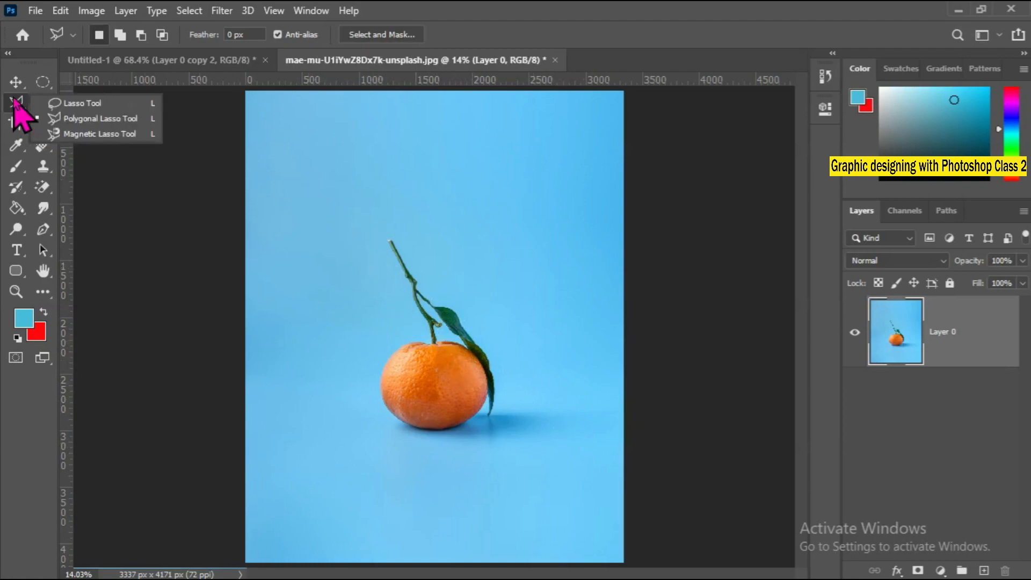
{"action": "left_click", "coordinate": [102, 137]}
{"action": "left_click", "coordinate": [437, 401], "text": "ctrl"}
{"action": "left_click", "coordinate": [437, 401], "text": "ctrl"}
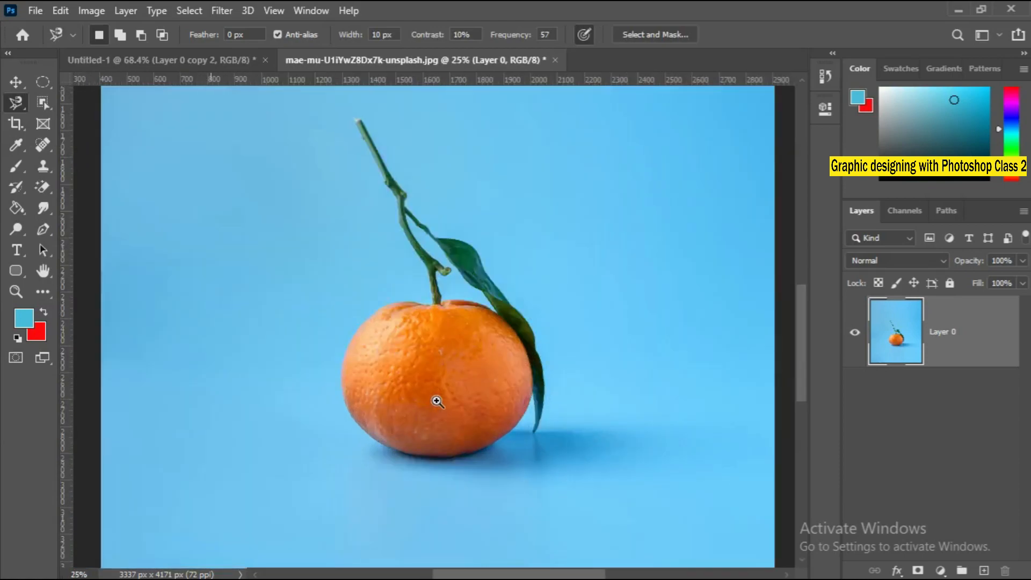
{"action": "left_click", "coordinate": [436, 401], "text": "ctrl"}
{"action": "left_click", "coordinate": [436, 401], "text": "ctrl"}
{"action": "left_click", "coordinate": [437, 401], "text": "ctrl"}
{"action": "left_click", "coordinate": [428, 363], "text": "ctrl"}
{"action": "left_click_drag", "start_coordinate": [404, 313], "coordinate": [444, 539]}
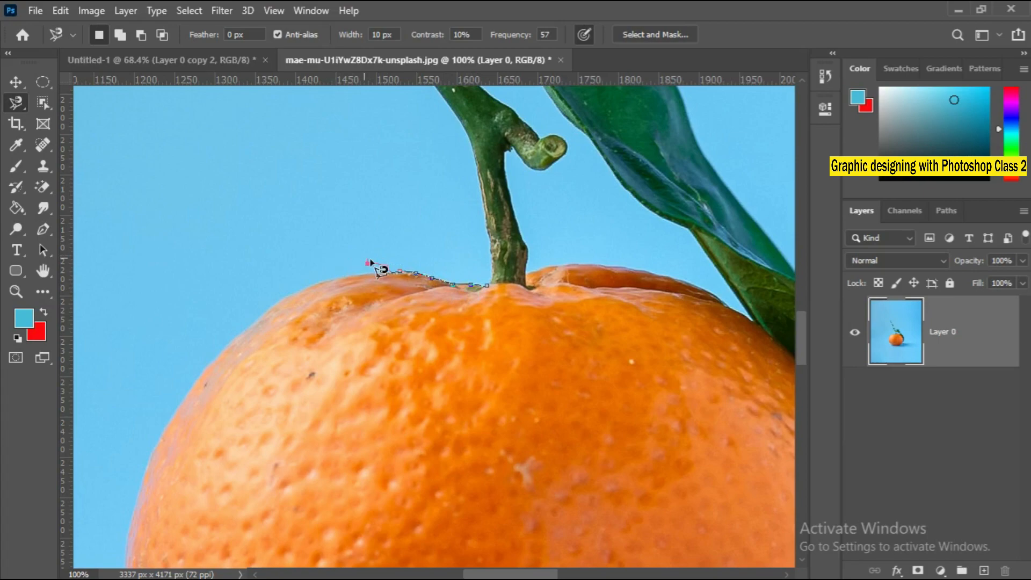
{"action": "key", "text": "BackSpace"}
{"action": "key", "text": "BackSpace"}
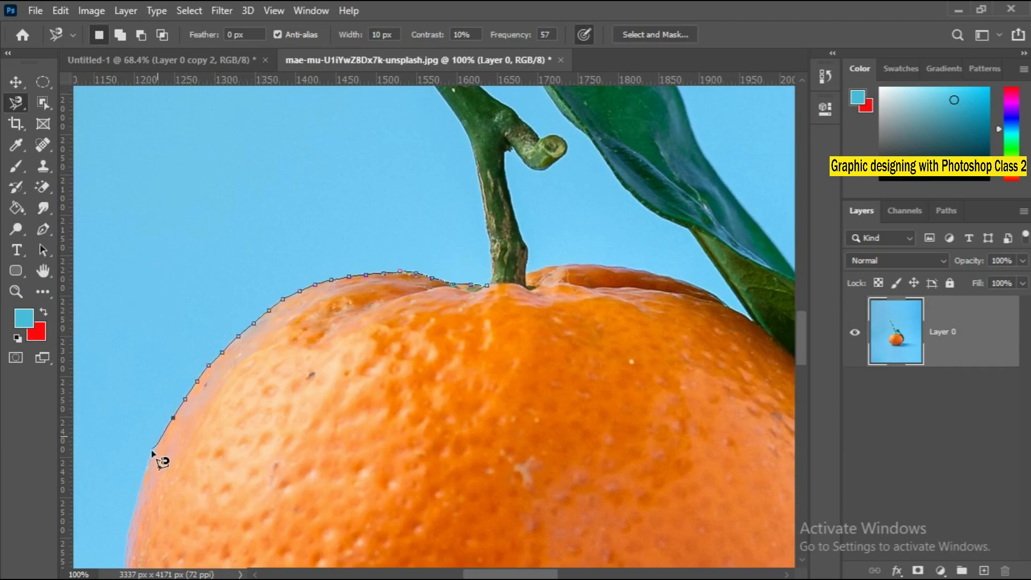
Continue the Magnetic Lasso outline down the orange's left side and along its bottom edge, removing stray anchor points.
{"action": "left_click_drag", "start_coordinate": [141, 525], "coordinate": [230, 274]}
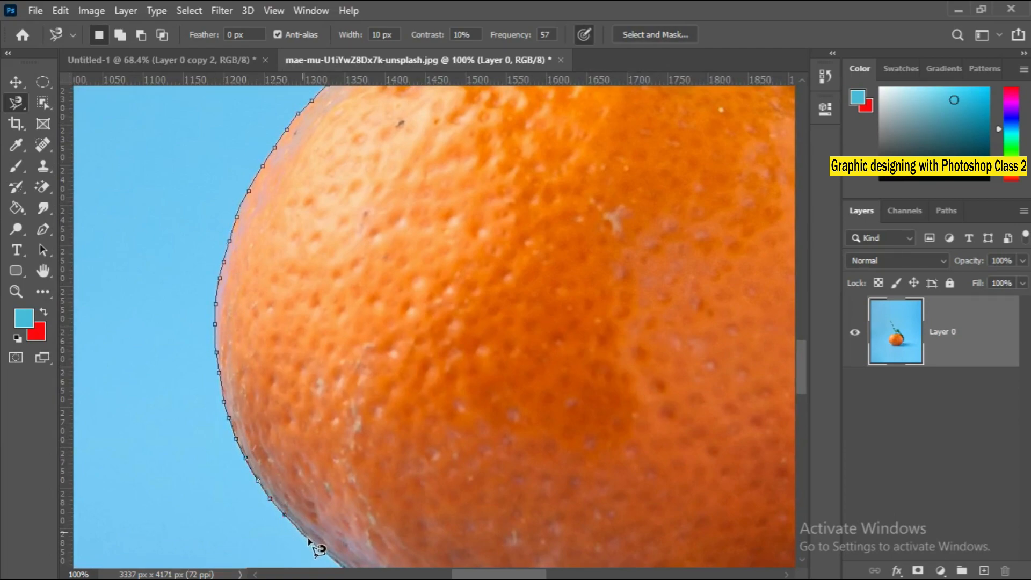
{"action": "left_click_drag", "start_coordinate": [320, 550], "coordinate": [208, 356]}
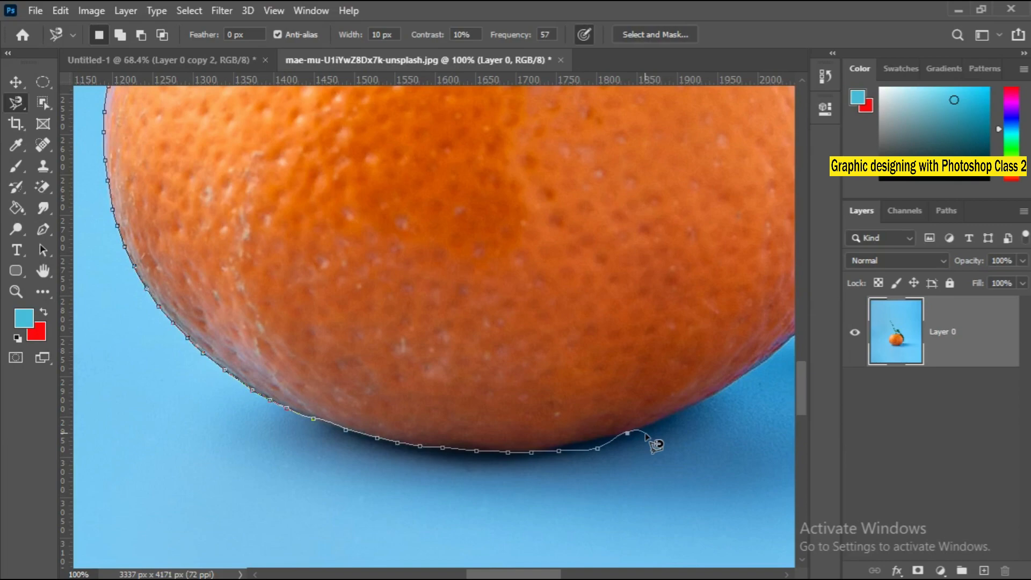
{"action": "key", "text": "BackSpace"}
{"action": "key", "text": "BackSpace"}
{"action": "key", "text": "BackSpace"}
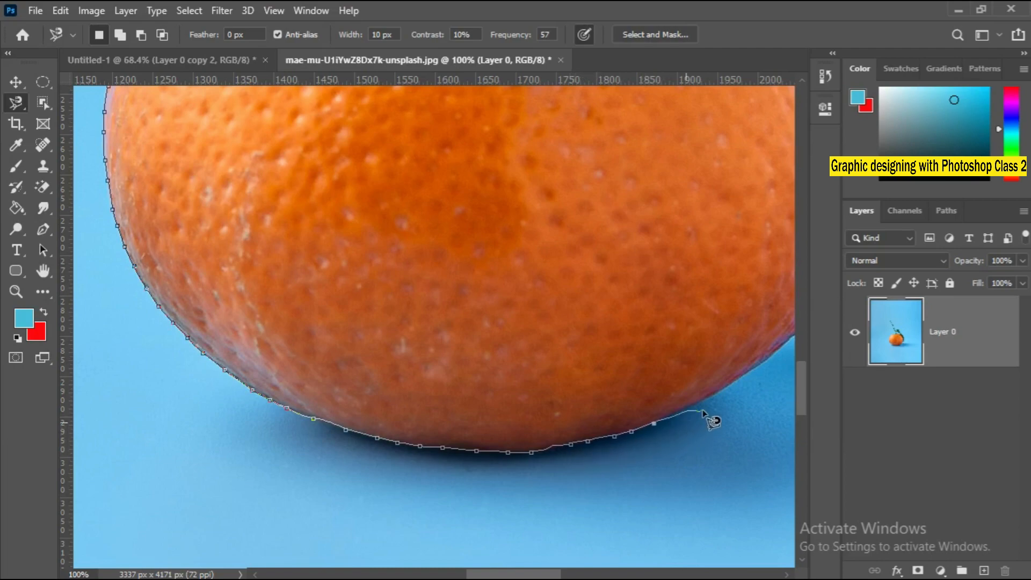
{"action": "mouse_move", "coordinate": [790, 367]}
{"action": "left_mouse_down"}
{"action": "mouse_move", "coordinate": [752, 376]}
{"action": "mouse_move", "coordinate": [508, 510]}
{"action": "left_mouse_up"}
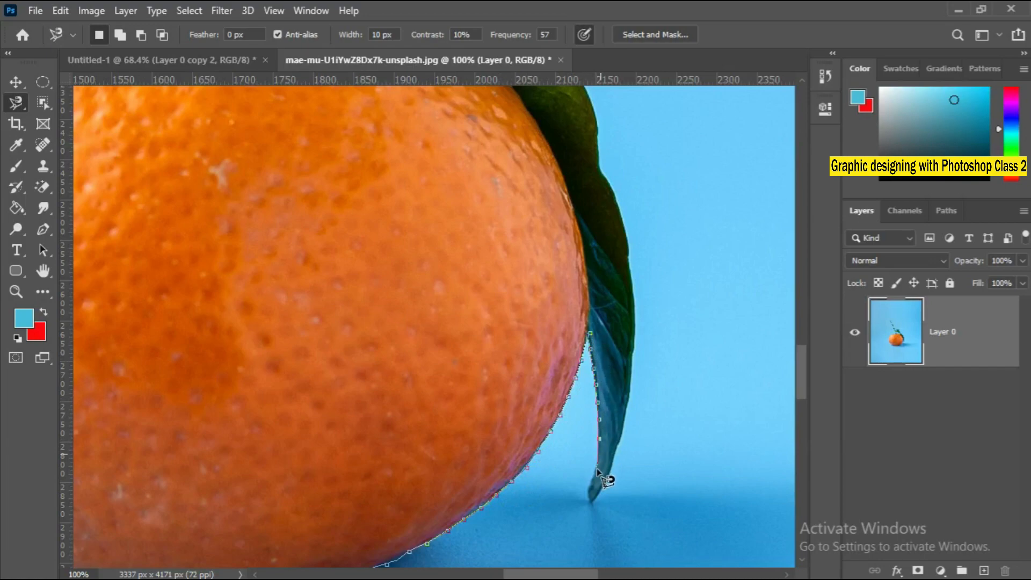
Trace the outline around the hanging leaf's tip, up the leaves' outer edge and along the branch to its upper end.
{"action": "left_click", "coordinate": [585, 506]}
{"action": "key", "text": "space"}
{"action": "left_click_drag", "start_coordinate": [643, 234], "coordinate": [716, 492]}
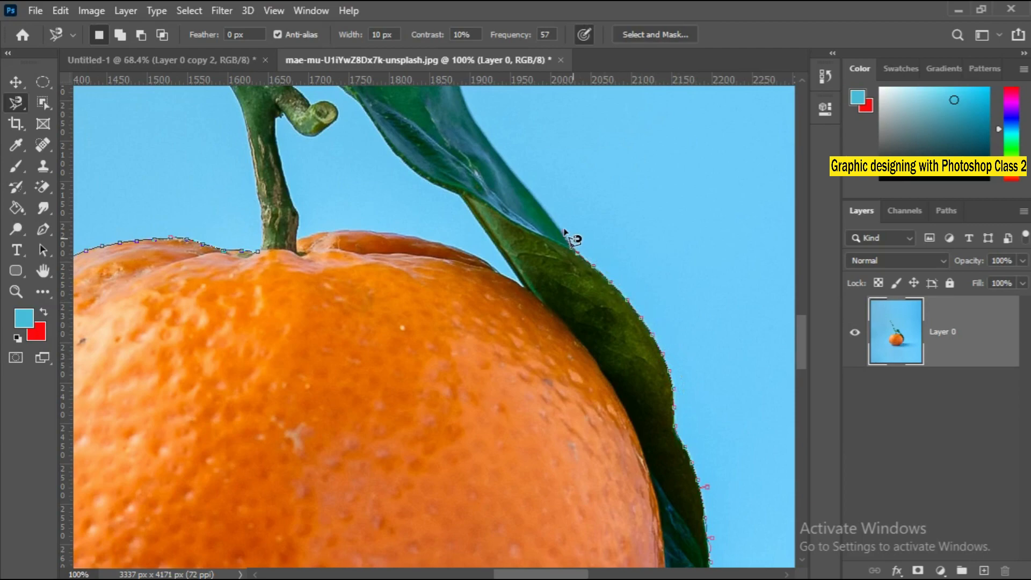
{"action": "mouse_move", "coordinate": [546, 200]}
{"action": "left_mouse_down"}
{"action": "mouse_move", "coordinate": [667, 361]}
{"action": "mouse_move", "coordinate": [767, 546]}
{"action": "left_mouse_up"}
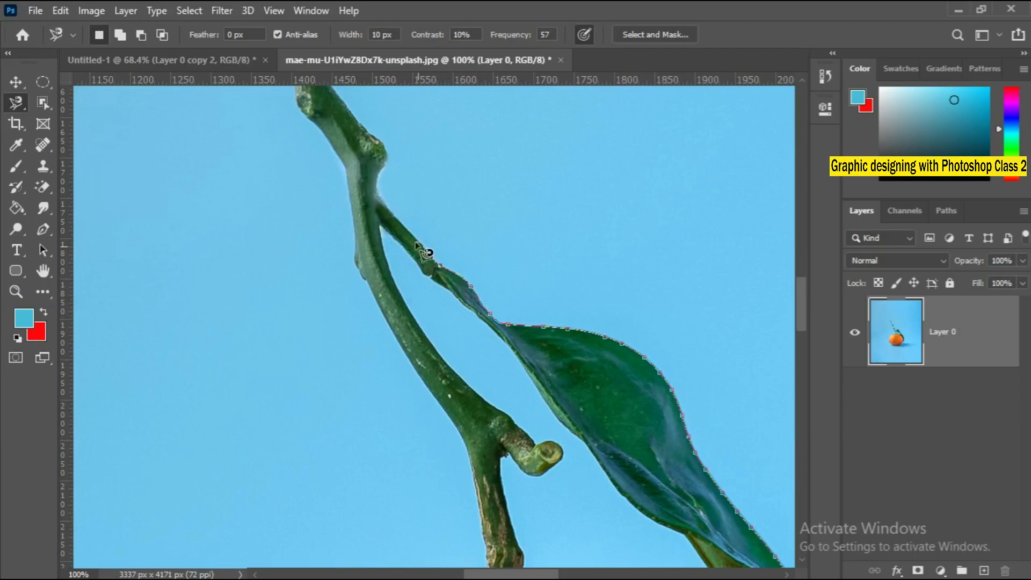
{"action": "left_click_drag", "start_coordinate": [394, 164], "coordinate": [569, 510]}
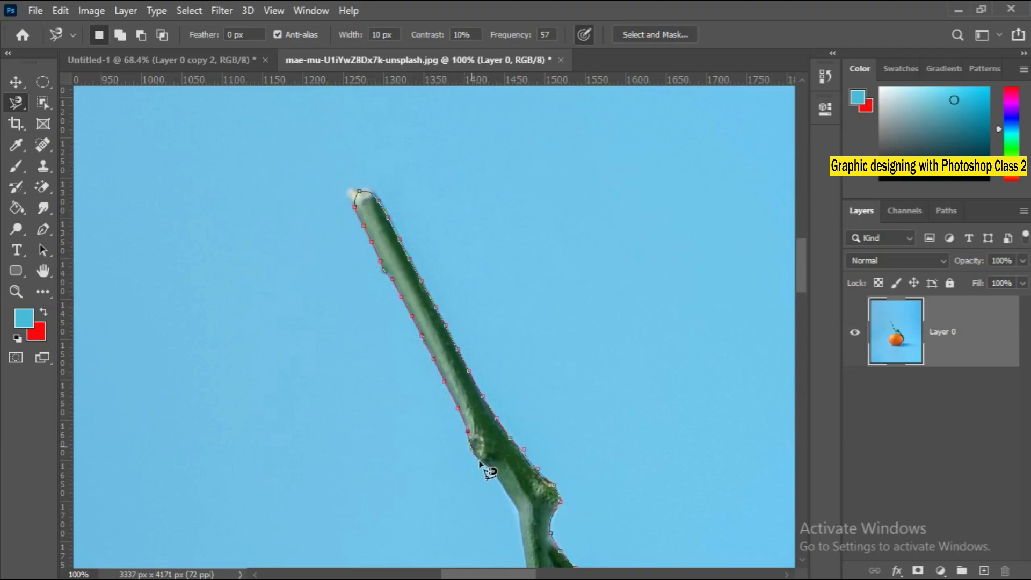
Trace the outline back down the stem's left side and close it at the starting point by the stem base.
{"action": "mouse_move", "coordinate": [532, 534]}
{"action": "left_mouse_down"}
{"action": "mouse_move", "coordinate": [511, 339]}
{"action": "mouse_move", "coordinate": [473, 222]}
{"action": "left_mouse_up"}
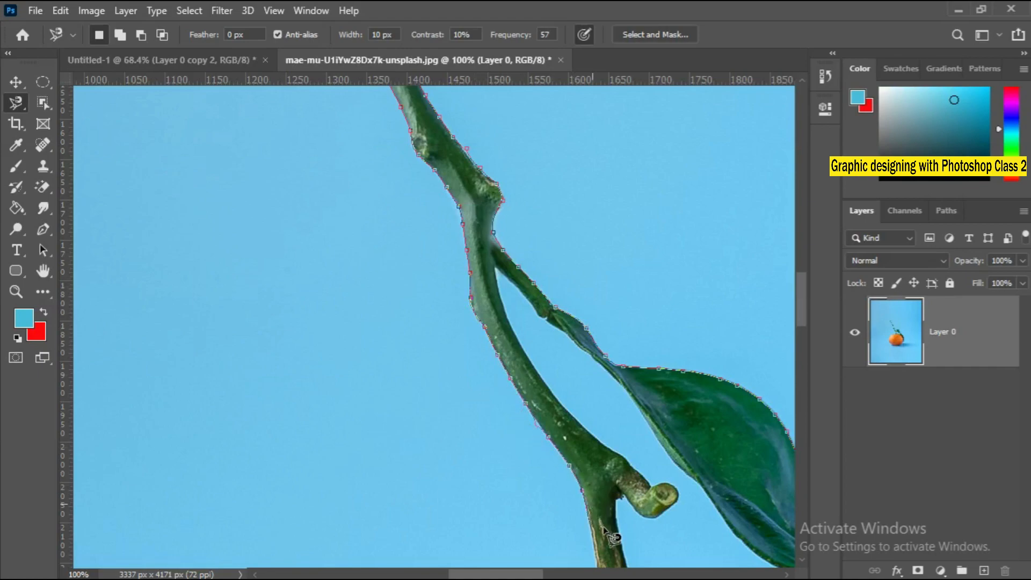
{"action": "left_click_drag", "start_coordinate": [616, 574], "coordinate": [589, 368]}
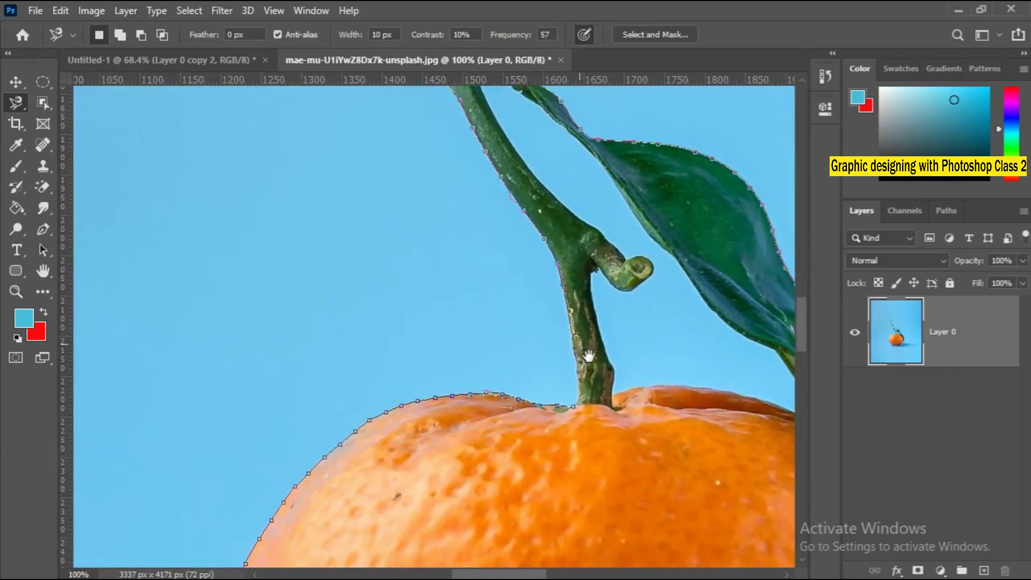
{"action": "double_click", "coordinate": [575, 409]}
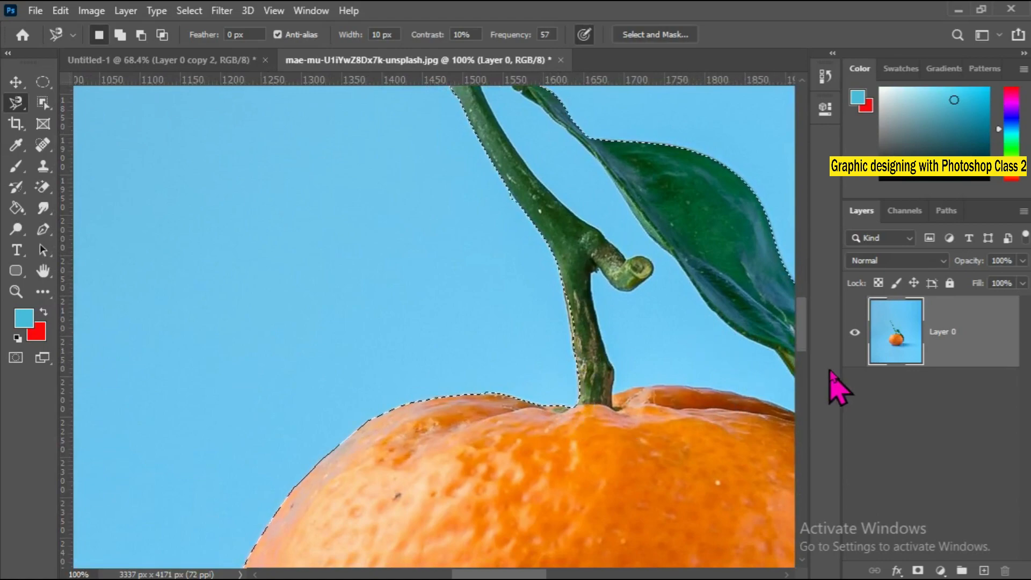
Copy the selected orange with its stem and leaves to a new layer and hide the original photo layer.
{"action": "right_click", "coordinate": [537, 338]}
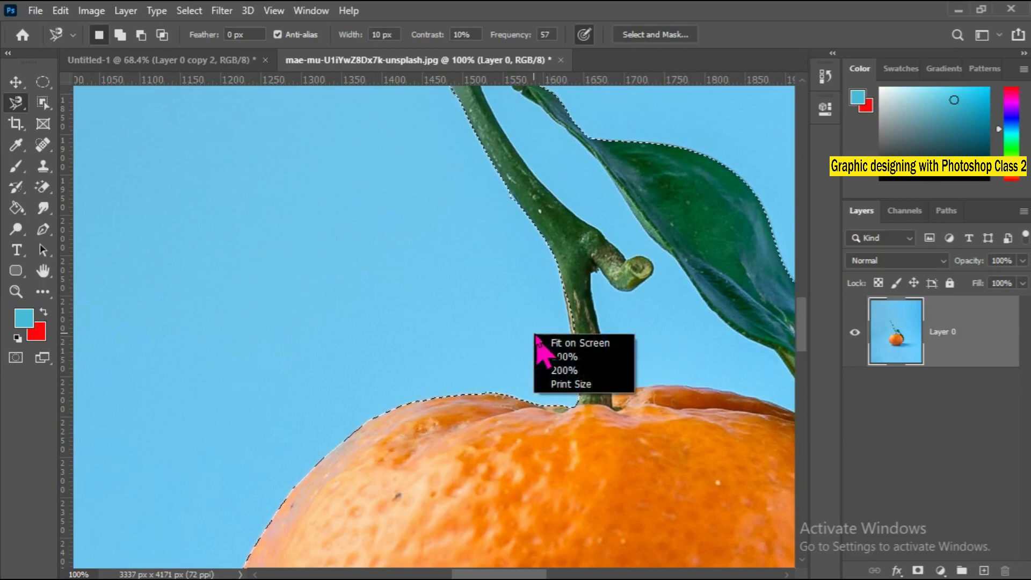
{"action": "left_click", "coordinate": [559, 342]}
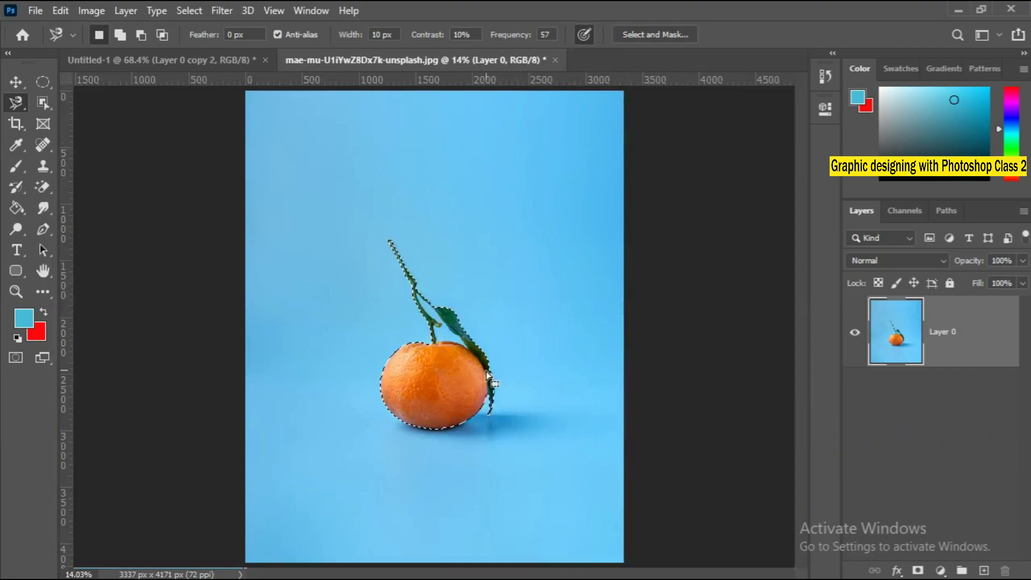
{"action": "right_click", "coordinate": [427, 376]}
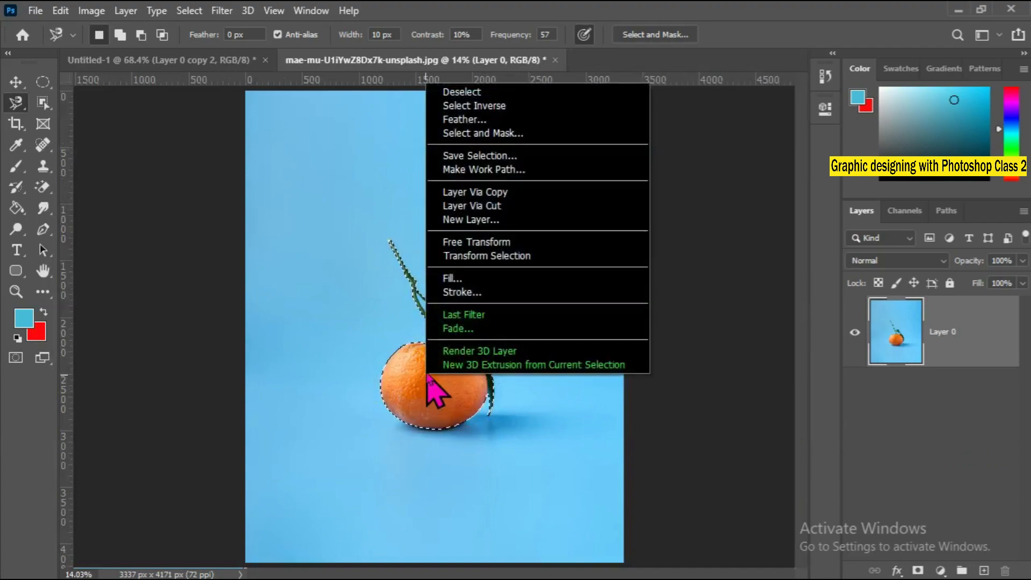
{"action": "left_click", "coordinate": [503, 193]}
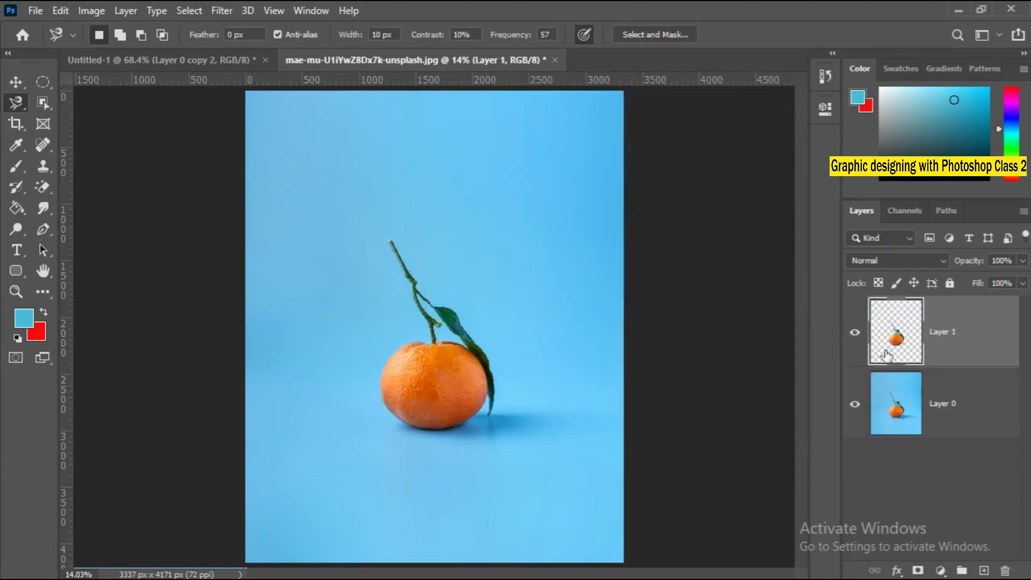
{"action": "left_click", "coordinate": [935, 424]}
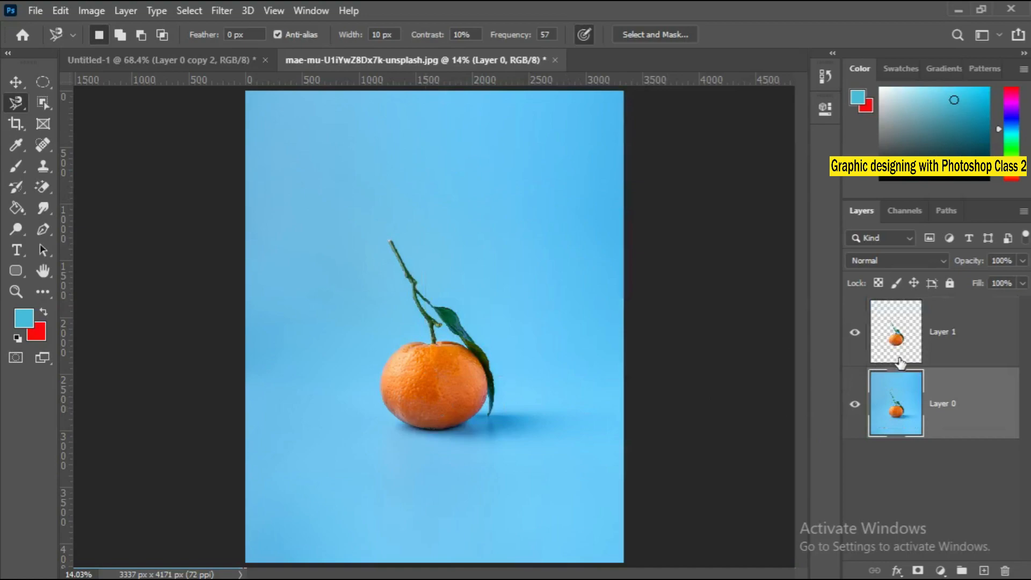
{"action": "left_click", "coordinate": [855, 407]}
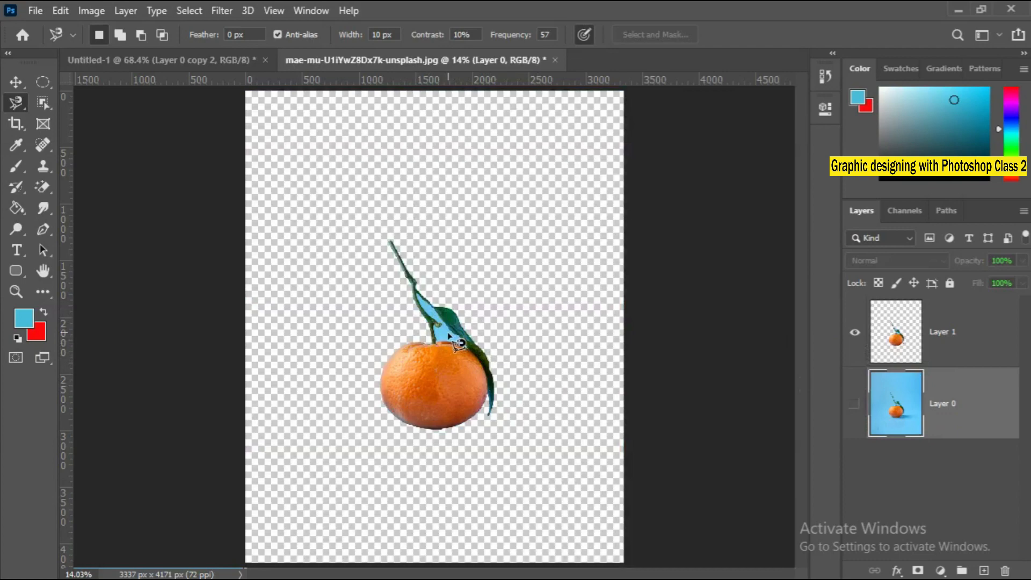
Examine the cutout up close for leftover background in the gap between the stem, the leaf and the orange.
{"action": "scroll", "coordinate": [446, 338], "scroll_direction": "up", "scroll_amount": 4}
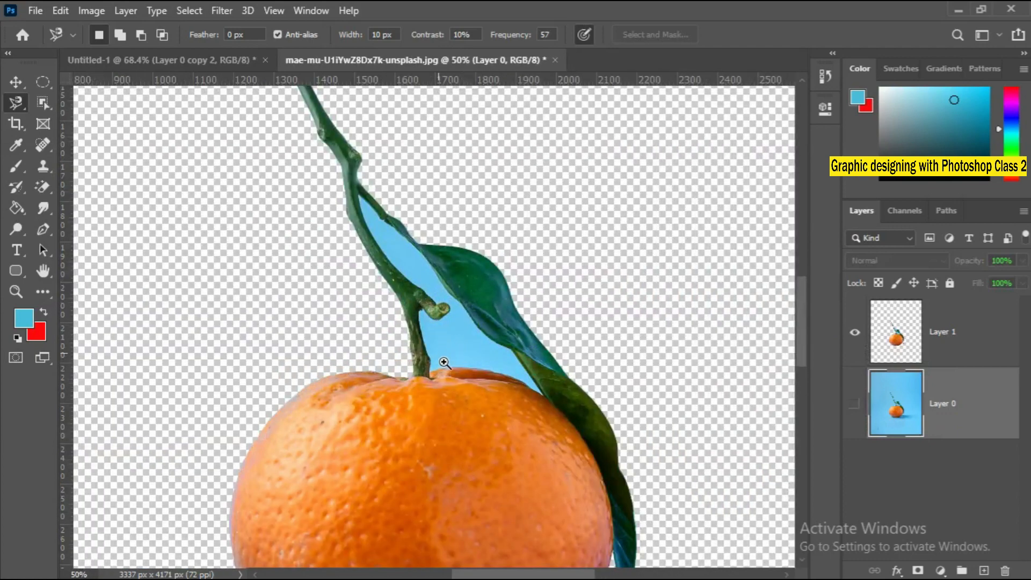
{"action": "left_click_drag", "start_coordinate": [516, 375], "coordinate": [480, 279]}
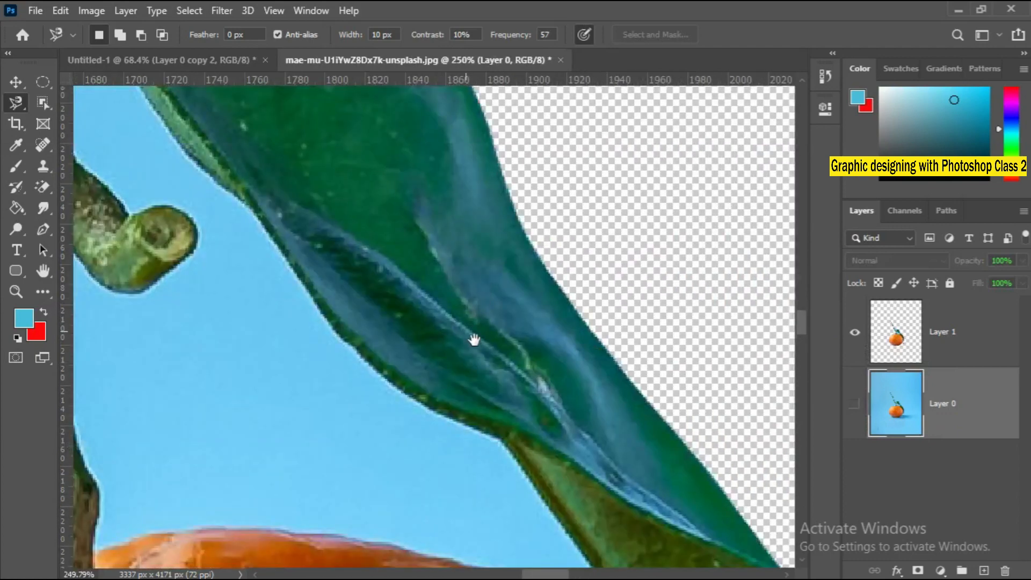
{"action": "key", "text": "ctrl+0"}
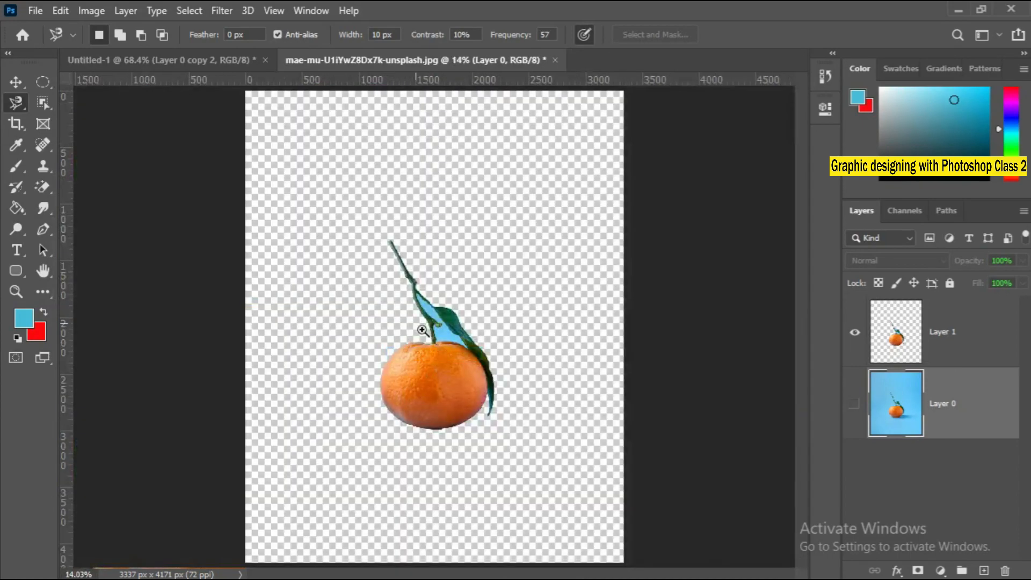
{"action": "scroll", "coordinate": [422, 329], "scroll_direction": "up", "scroll_amount": 3}
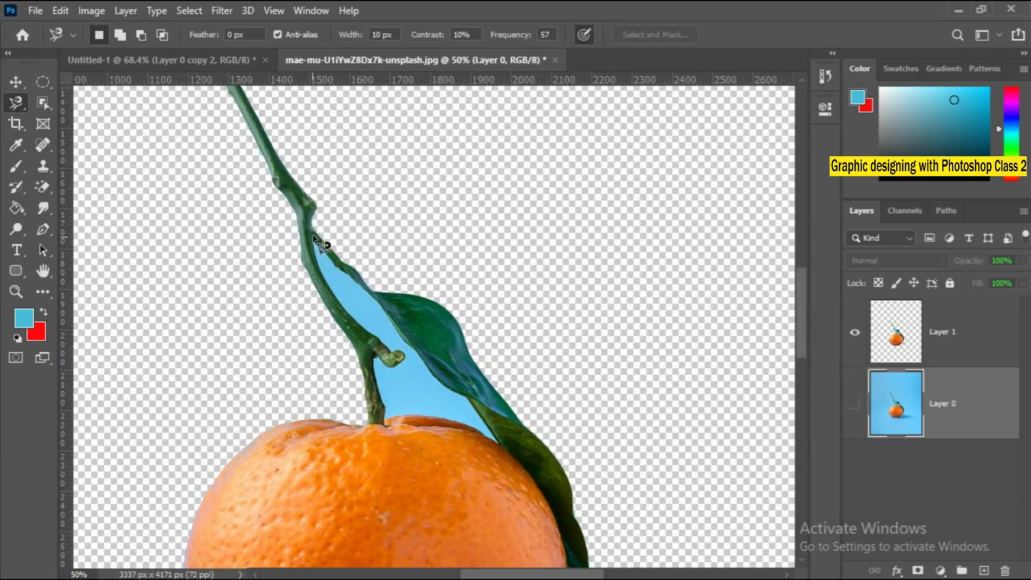
{"action": "right_click", "coordinate": [17, 104]}
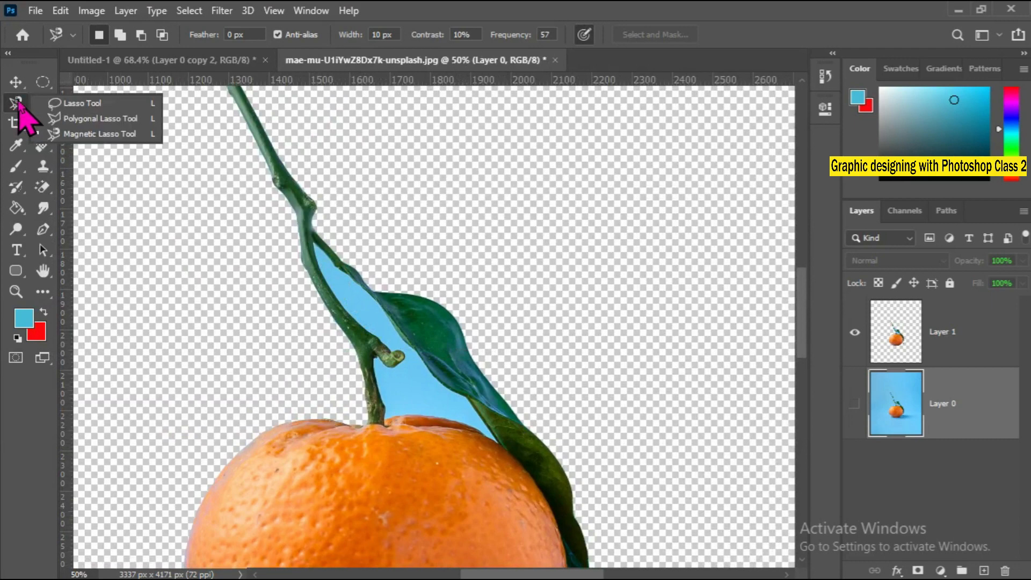
{"action": "left_click", "coordinate": [81, 134]}
{"action": "scroll", "coordinate": [367, 329], "scroll_direction": "up", "scroll_amount": 1}
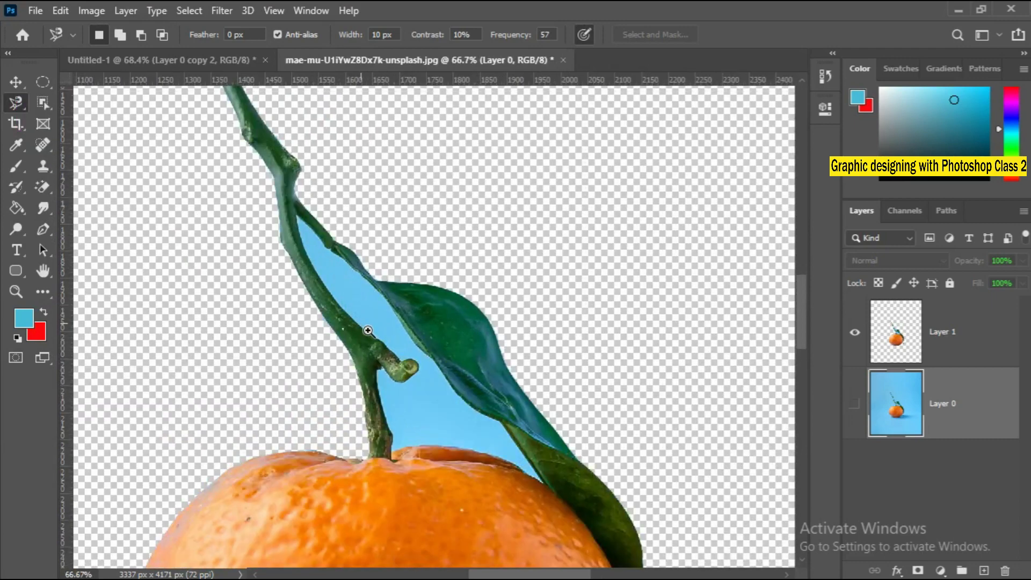
{"action": "scroll", "coordinate": [400, 333], "scroll_direction": "up", "scroll_amount": 2}
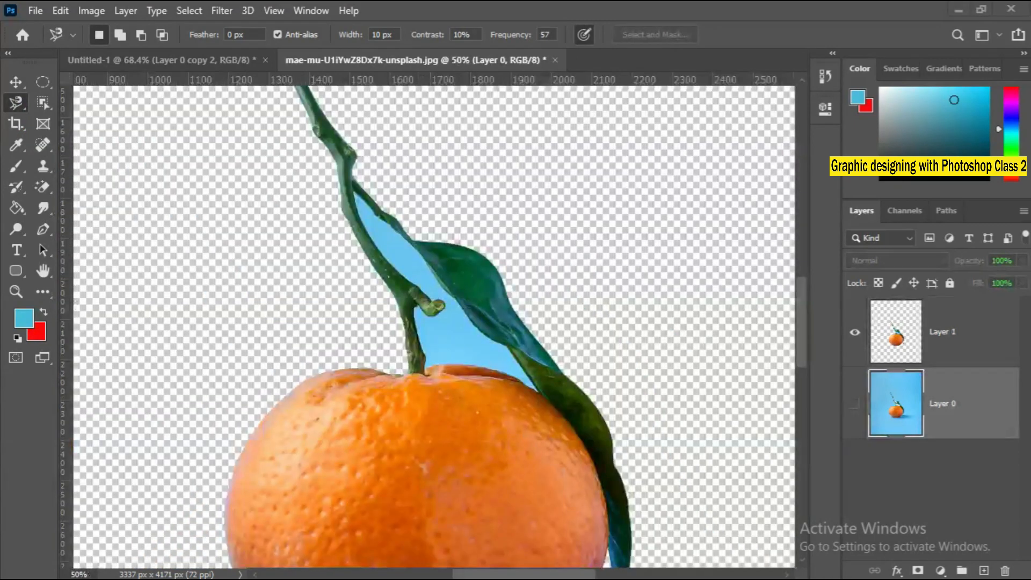
{"action": "scroll", "coordinate": [378, 260], "scroll_direction": "down", "scroll_amount": 3}
Start a Magnetic Lasso outline of the blue gap on the cutout layer, tracing from the stem base along the orange's top edge toward the leaf.
{"action": "left_click", "coordinate": [916, 346]}
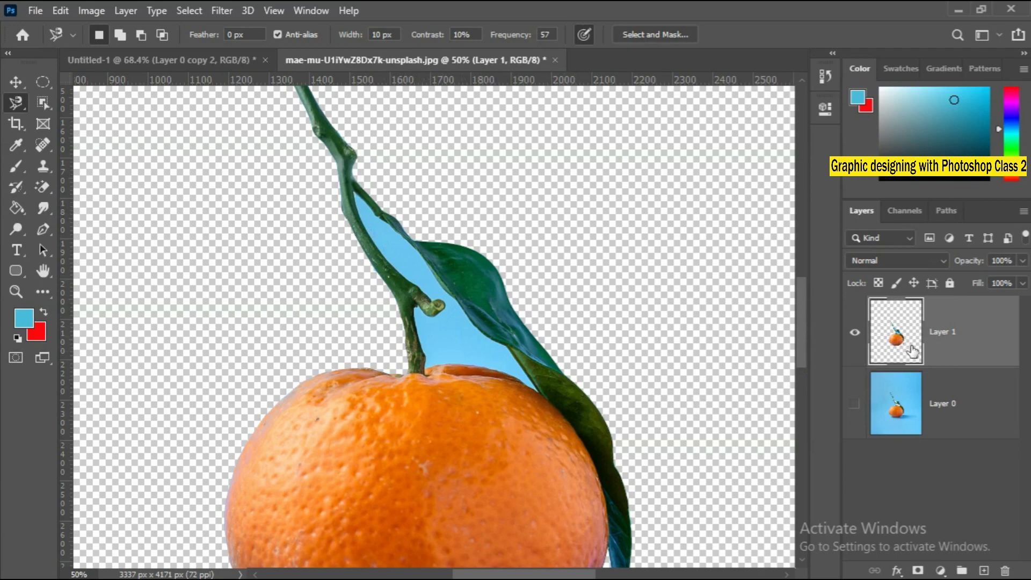
{"action": "right_click", "coordinate": [16, 103]}
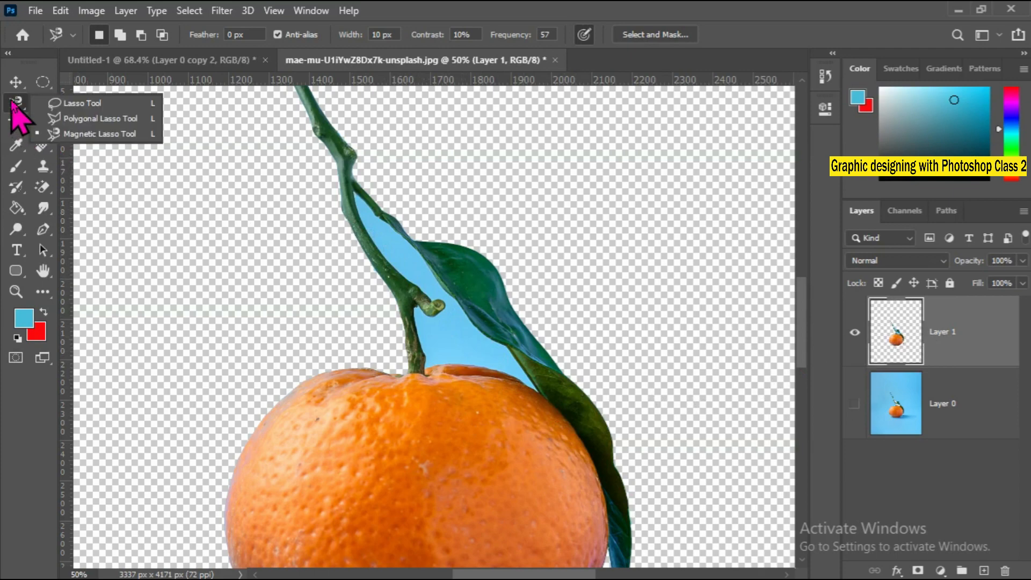
{"action": "left_click", "coordinate": [80, 134]}
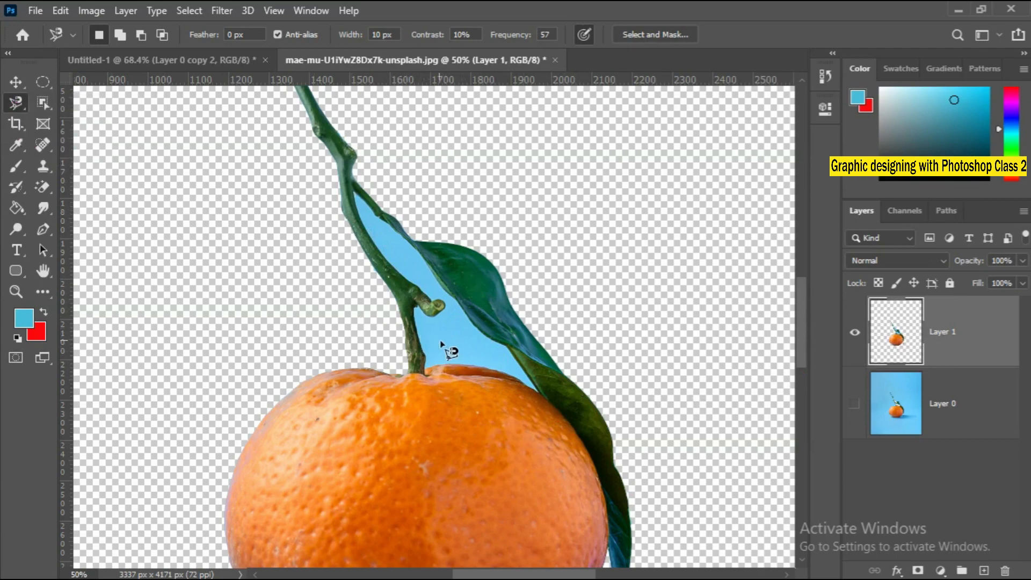
{"action": "scroll", "coordinate": [449, 347], "scroll_direction": "up", "scroll_amount": 5}
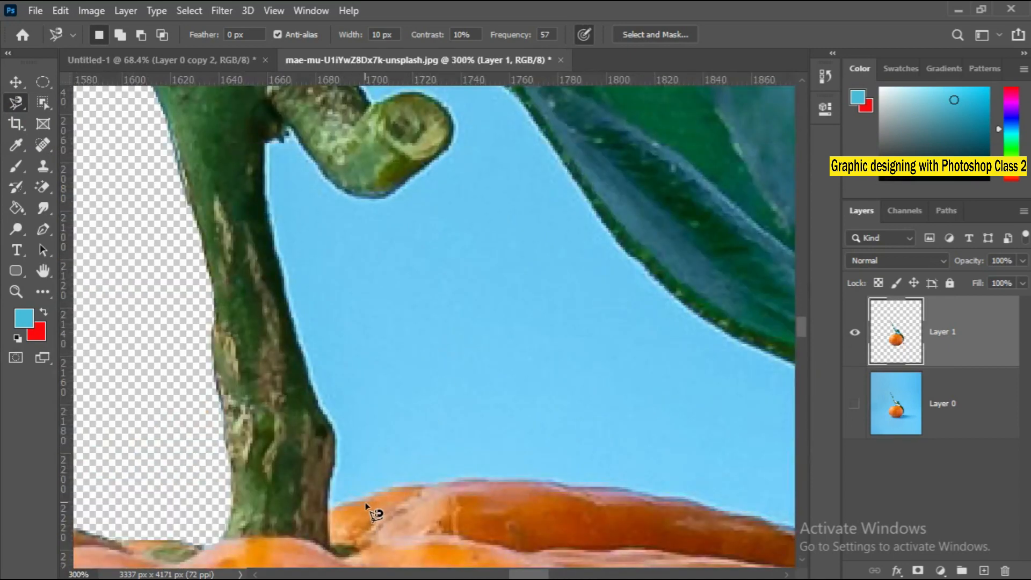
{"action": "left_click", "coordinate": [330, 506]}
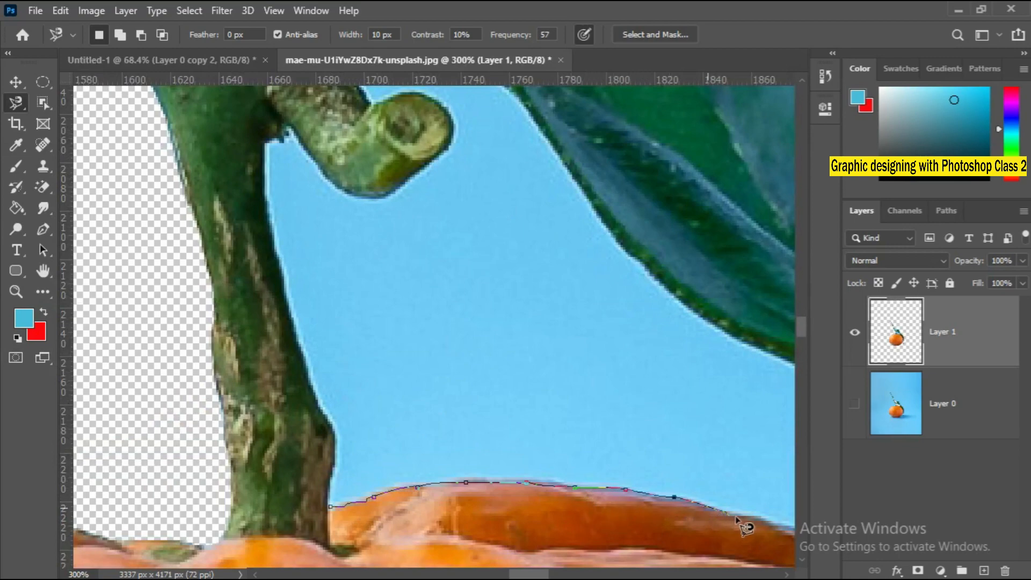
{"action": "mouse_move", "coordinate": [756, 525]}
{"action": "left_mouse_down"}
{"action": "mouse_move", "coordinate": [520, 501]}
{"action": "mouse_move", "coordinate": [507, 511]}
{"action": "left_mouse_up"}
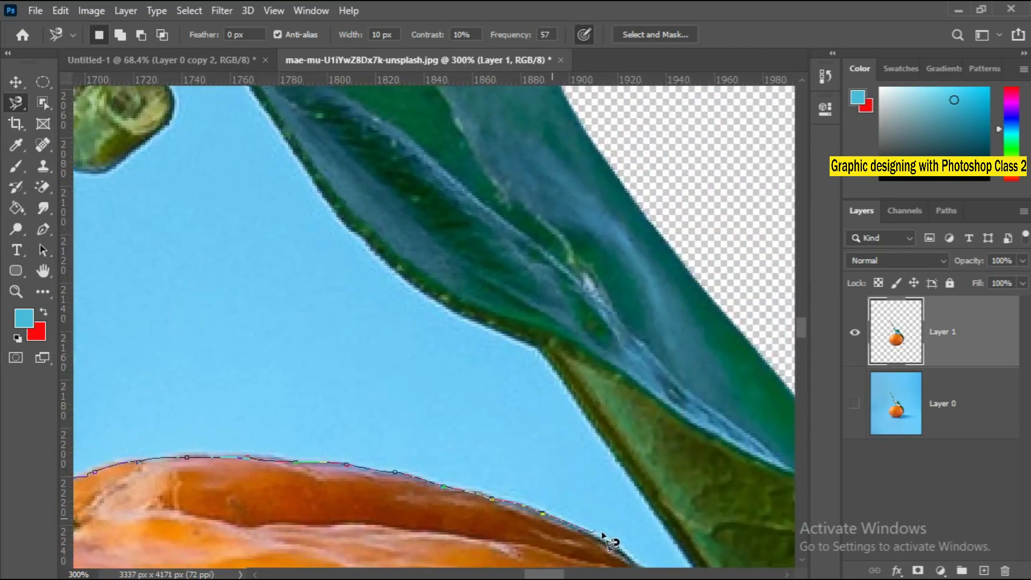
{"action": "left_click_drag", "start_coordinate": [615, 548], "coordinate": [403, 375]}
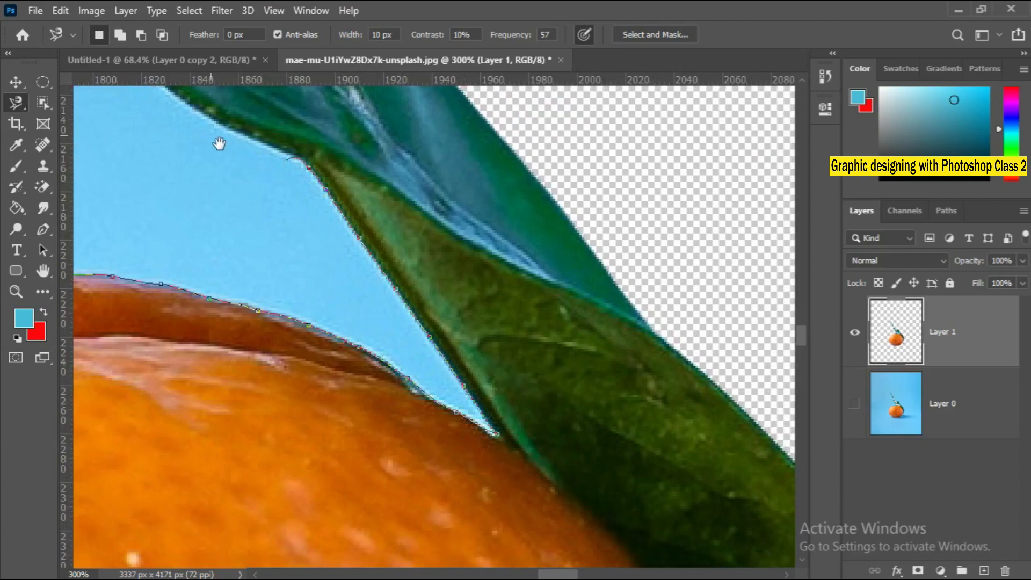
Continue the Magnetic Lasso outline along the leaf's lower edge up to the narrow tip where the stem and leaf meet, removing misplaced anchor points.
{"action": "left_click_drag", "start_coordinate": [226, 147], "coordinate": [558, 432]}
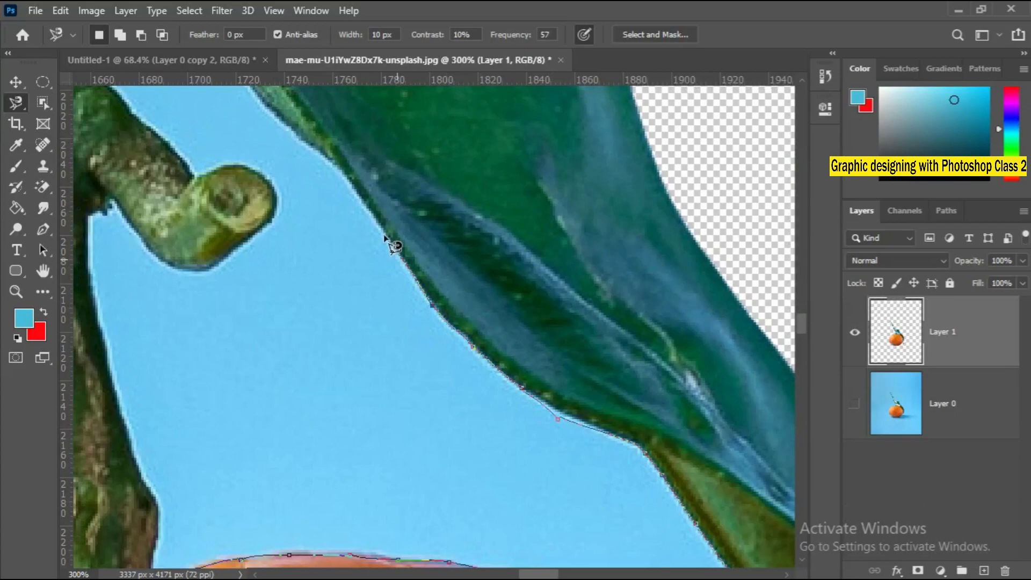
{"action": "left_click_drag", "start_coordinate": [288, 143], "coordinate": [561, 415]}
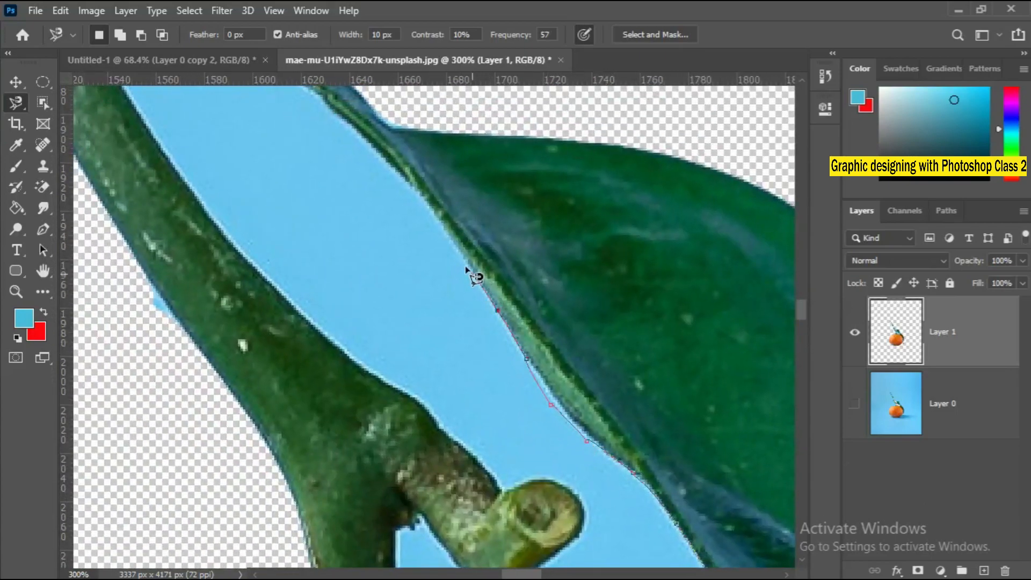
{"action": "mouse_move", "coordinate": [395, 184]}
{"action": "left_mouse_down"}
{"action": "mouse_move", "coordinate": [585, 350]}
{"action": "mouse_move", "coordinate": [711, 488]}
{"action": "left_mouse_up"}
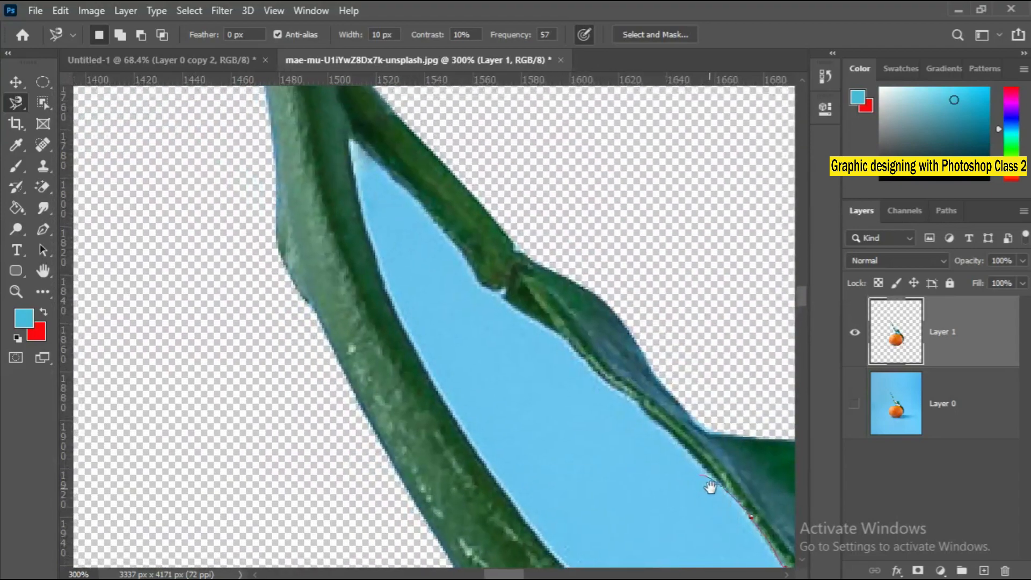
{"action": "key", "text": "Delete"}
{"action": "key", "text": "Delete"}
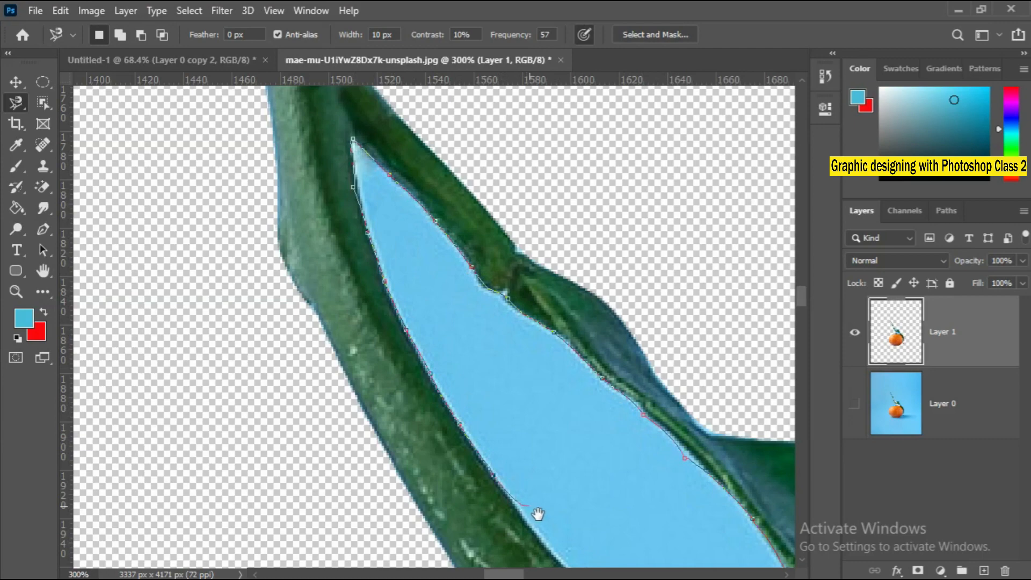
Trace the outline down the stem's inner edge and around the cut twig, closing it at the starting point by the stem base.
{"action": "left_click_drag", "start_coordinate": [538, 514], "coordinate": [338, 267]}
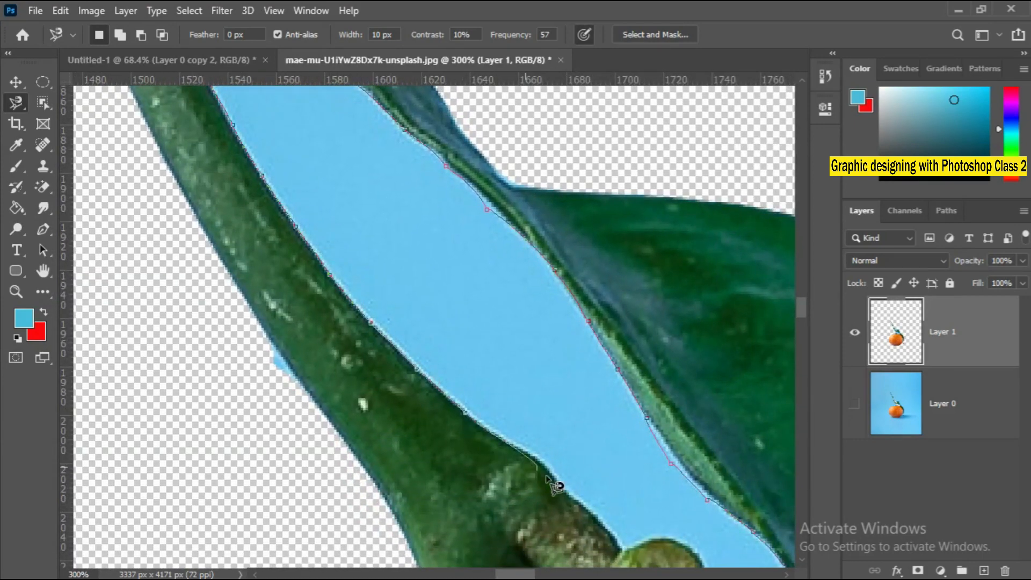
{"action": "left_click_drag", "start_coordinate": [591, 517], "coordinate": [352, 283]}
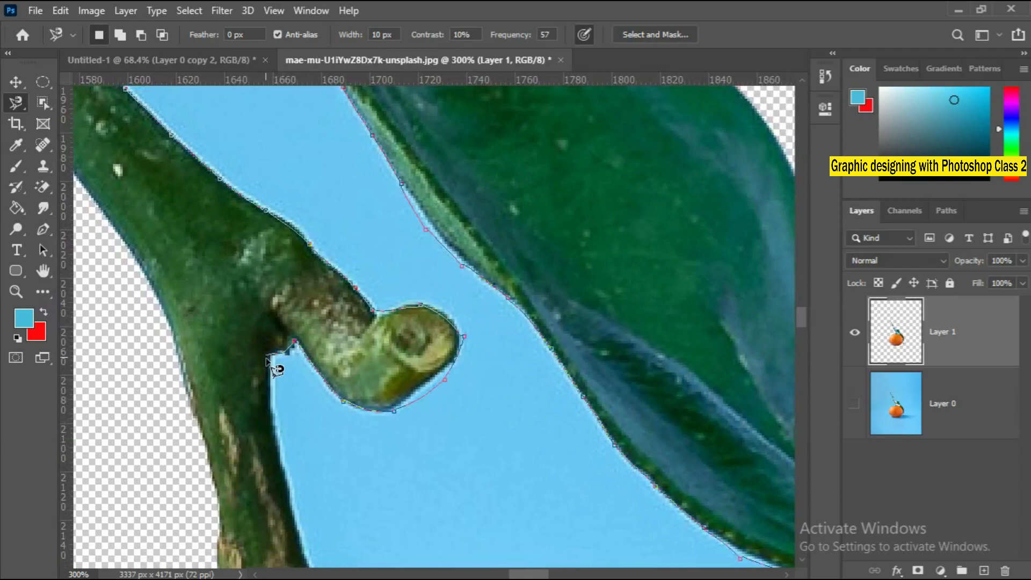
{"action": "mouse_move", "coordinate": [309, 536]}
{"action": "left_mouse_down"}
{"action": "mouse_move", "coordinate": [293, 460]}
{"action": "mouse_move", "coordinate": [215, 260]}
{"action": "left_mouse_up"}
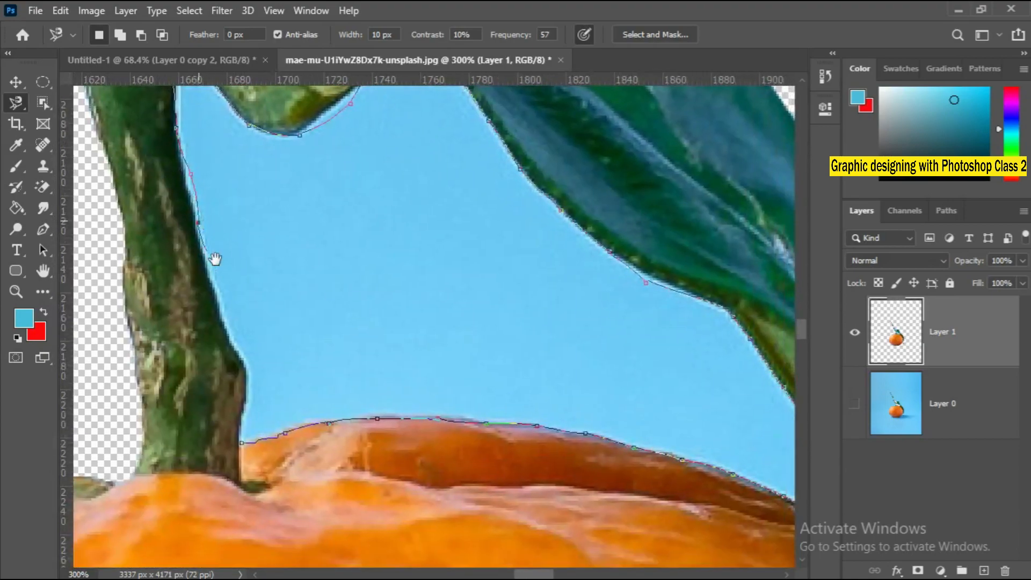
{"action": "left_click", "coordinate": [256, 448]}
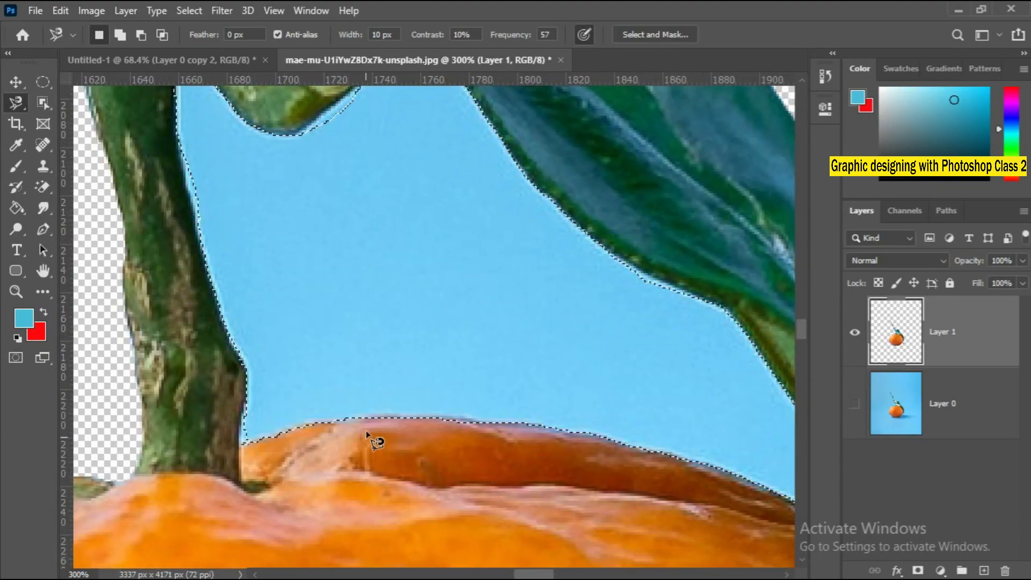
Delete the selected blue background between the stem, leaf and orange from the cutout layer.
{"action": "right_click", "coordinate": [355, 346]}
{"action": "left_click", "coordinate": [366, 352]}
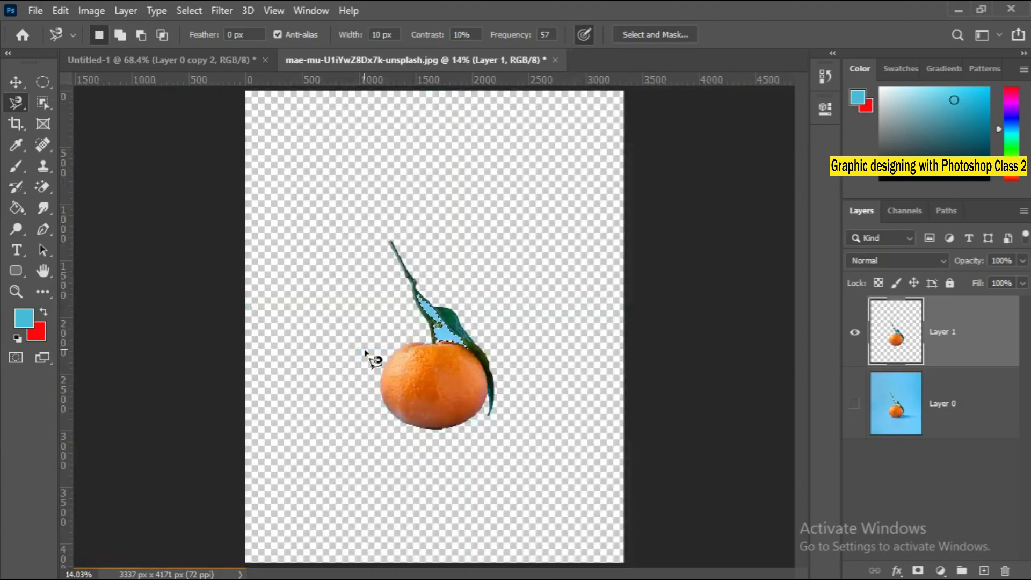
{"action": "key", "text": "Delete"}
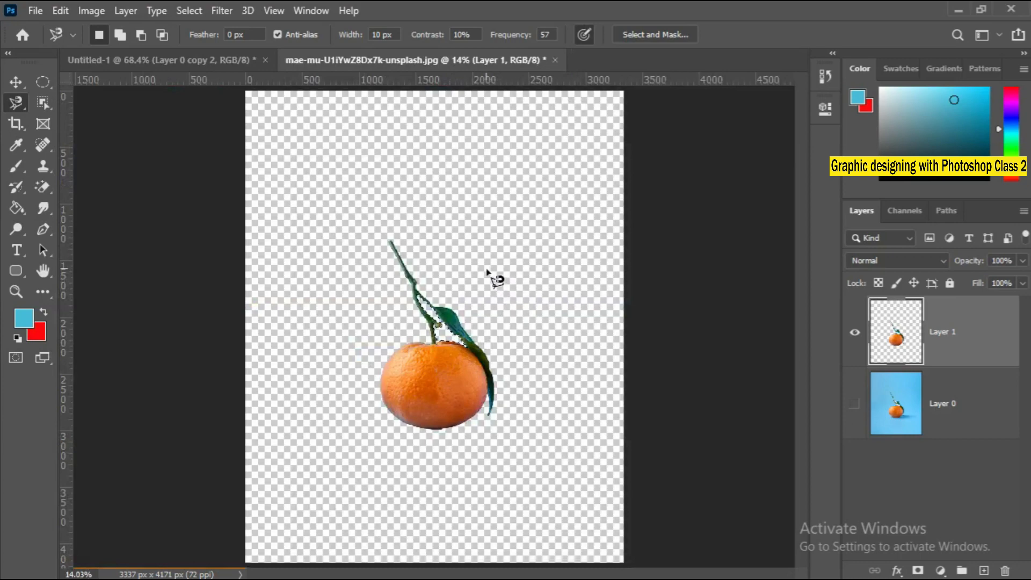
Examine the cleared gap between the stem and leaf up close, then view the whole canvas.
{"action": "right_click", "coordinate": [428, 354]}
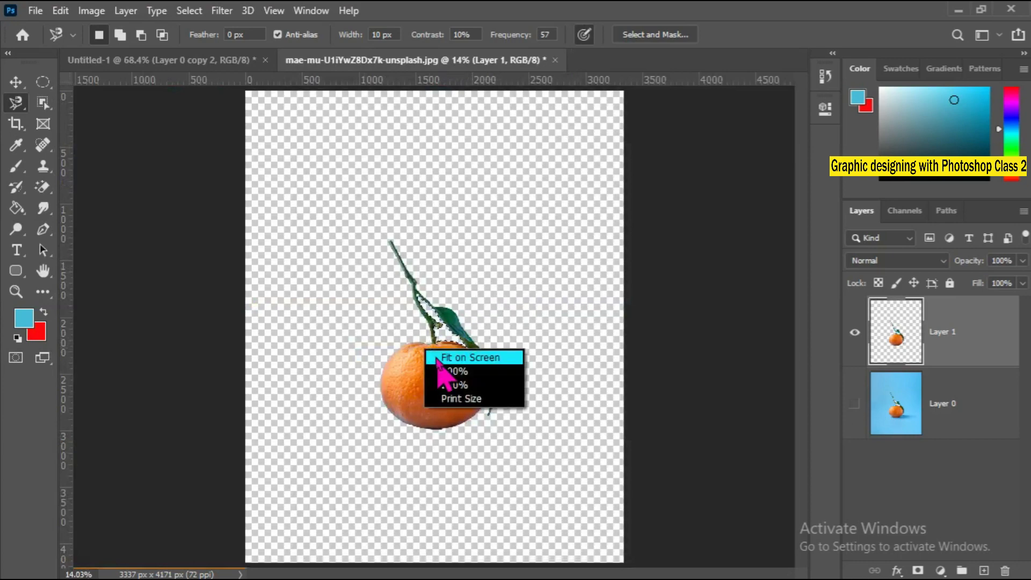
{"action": "left_click", "coordinate": [441, 359]}
{"action": "left_click", "coordinate": [442, 361], "text": "ctrl"}
{"action": "left_click", "coordinate": [441, 361], "text": "ctrl"}
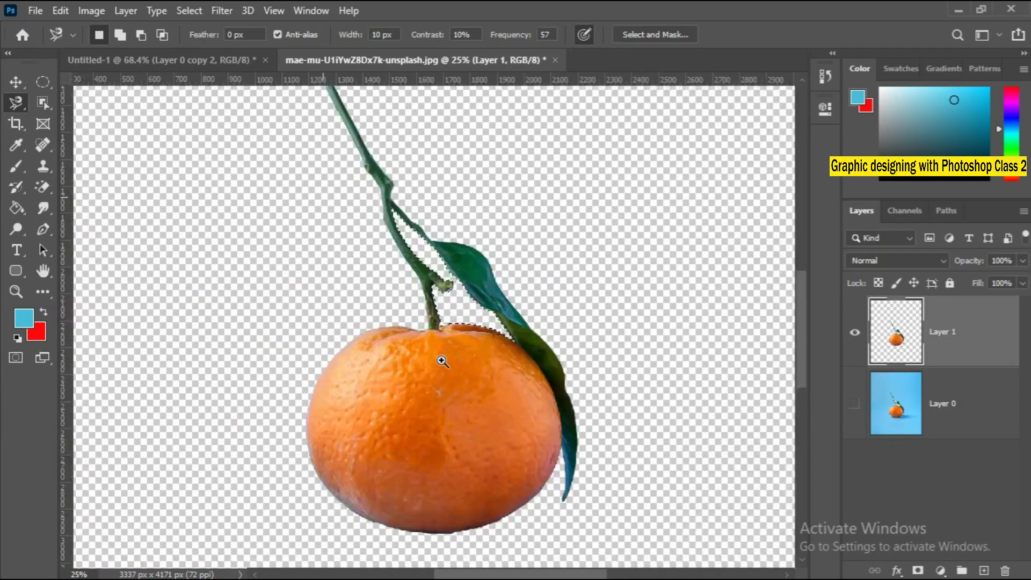
{"action": "left_click", "coordinate": [441, 361], "text": "ctrl"}
{"action": "right_click", "coordinate": [436, 340]}
{"action": "left_click", "coordinate": [449, 342]}
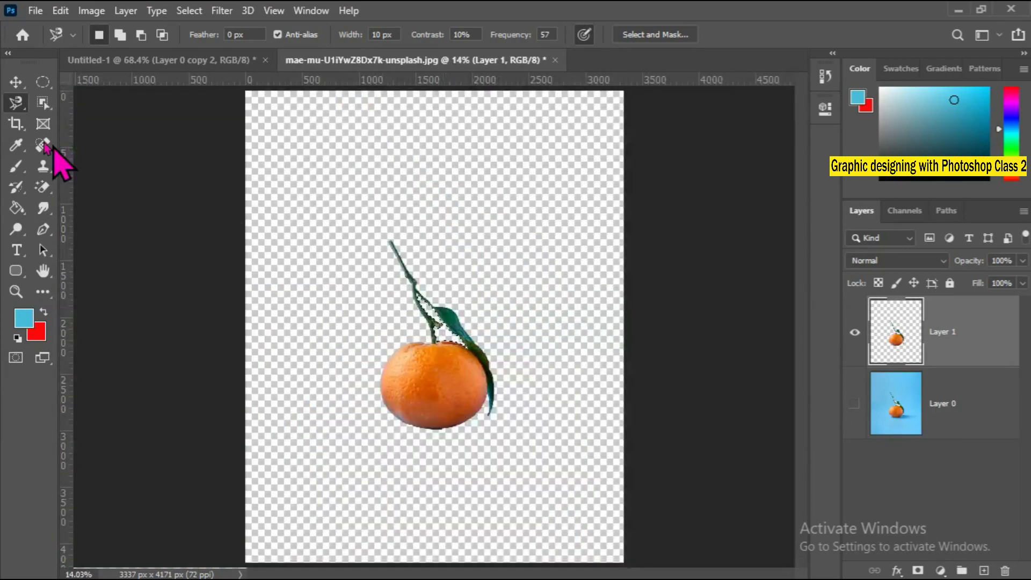
{"action": "right_click", "coordinate": [16, 104]}
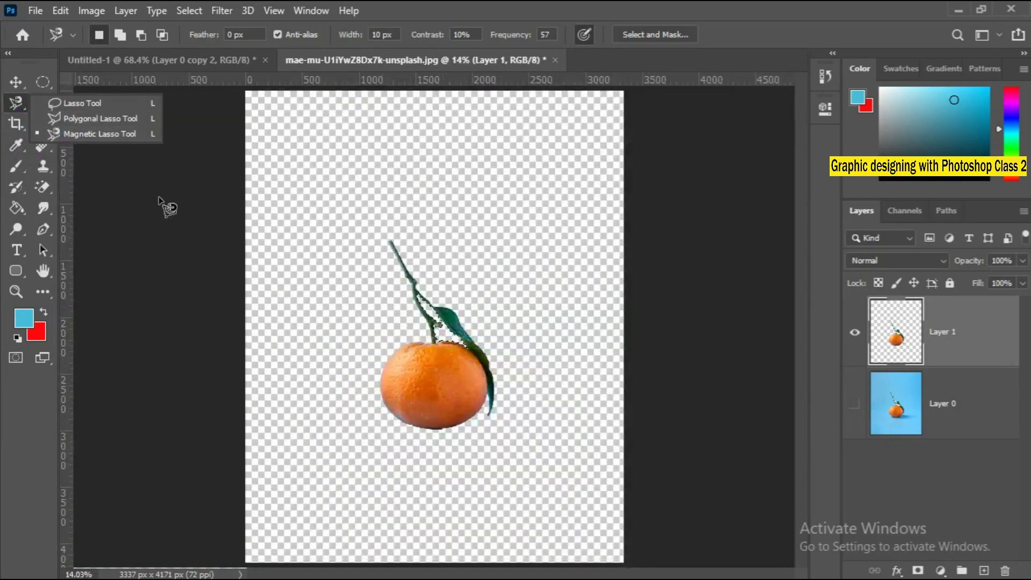
{"action": "left_click", "coordinate": [296, 281]}
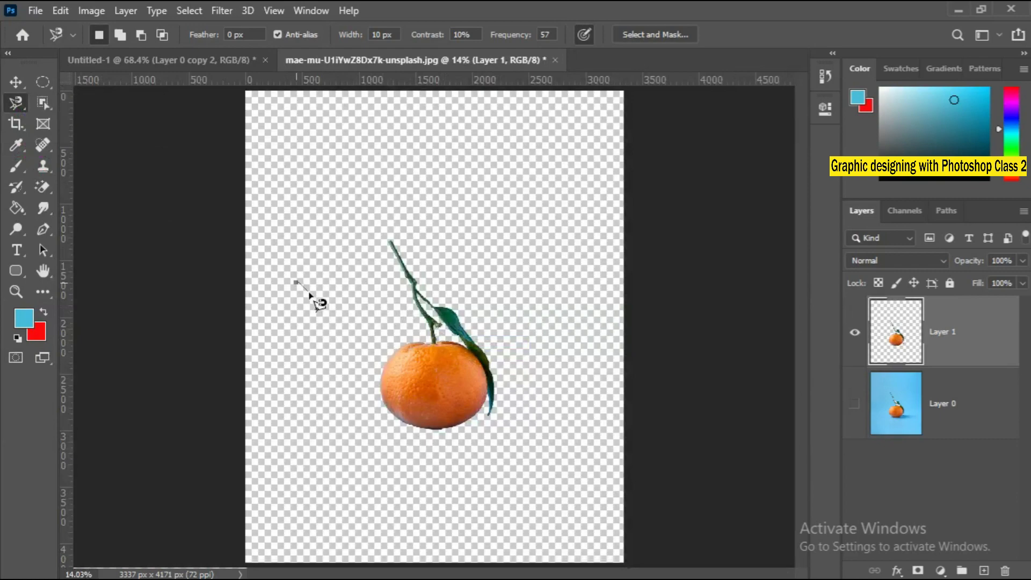
{"action": "double_click", "coordinate": [353, 307]}
{"action": "right_click", "coordinate": [19, 104]}
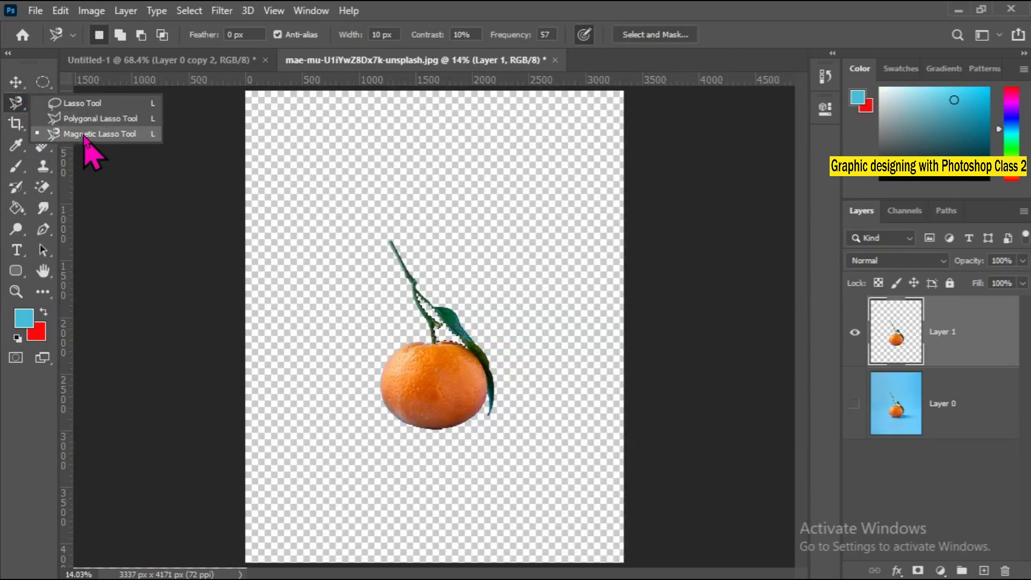
{"action": "left_click", "coordinate": [282, 223]}
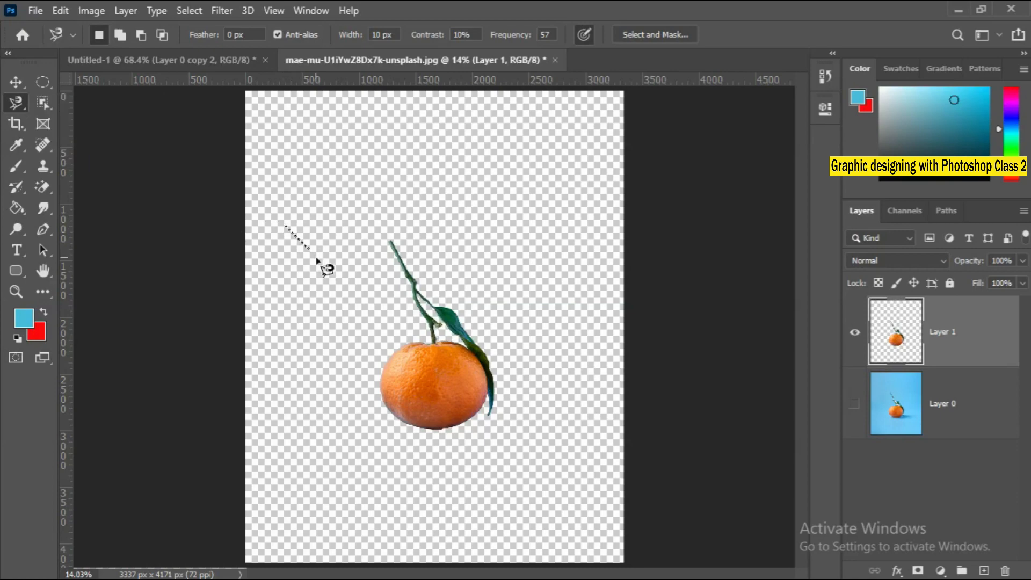
{"action": "key", "text": "ctrl+z"}
Add an empty layer beneath the orange cutout and set the foreground colour to bright green #3cff00.
{"action": "left_click", "coordinate": [984, 571]}
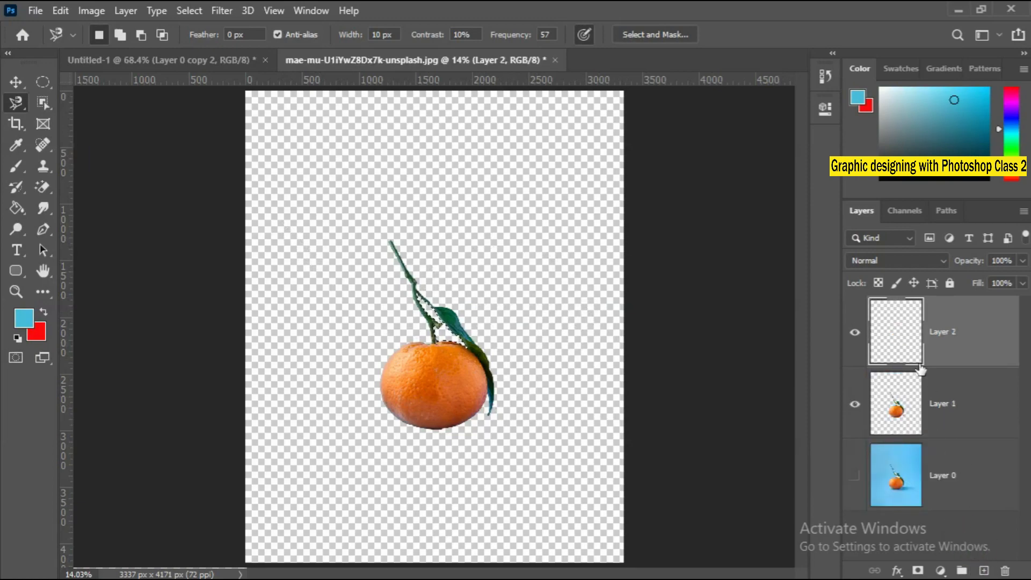
{"action": "left_click_drag", "start_coordinate": [909, 339], "coordinate": [903, 424]}
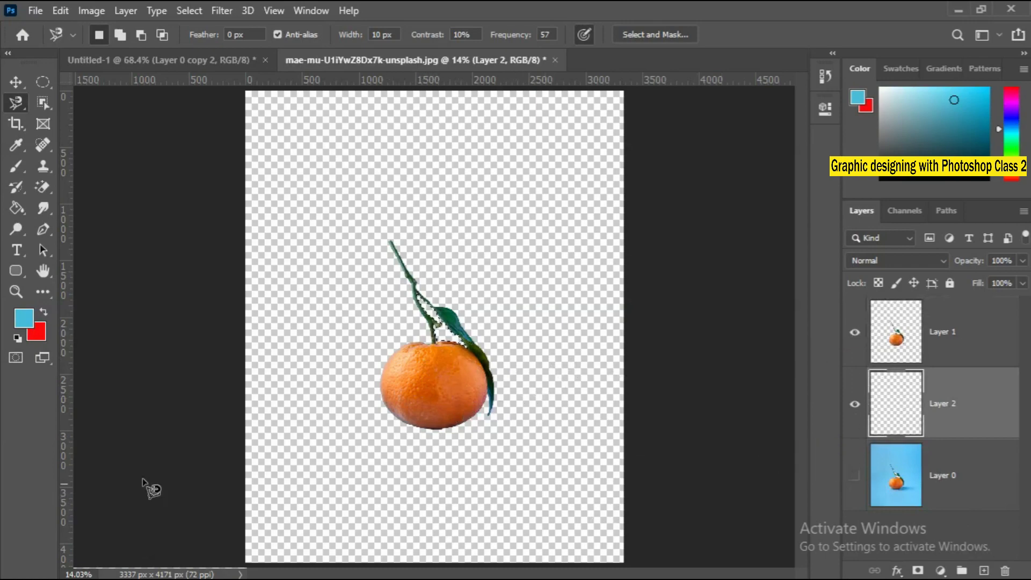
{"action": "left_click", "coordinate": [23, 318]}
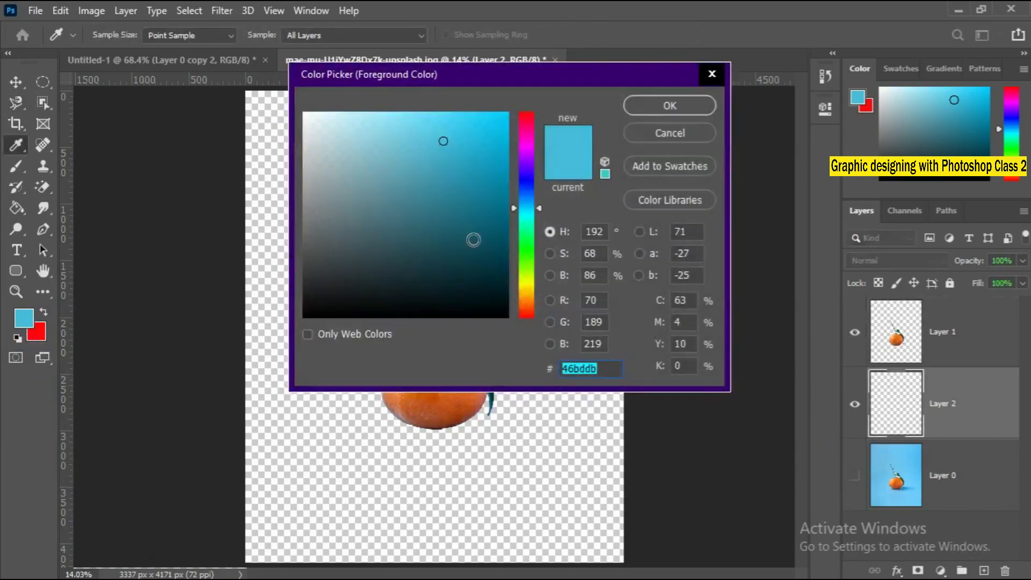
{"action": "left_click", "coordinate": [527, 257]}
{"action": "left_click_drag", "start_coordinate": [505, 156], "coordinate": [508, 112]}
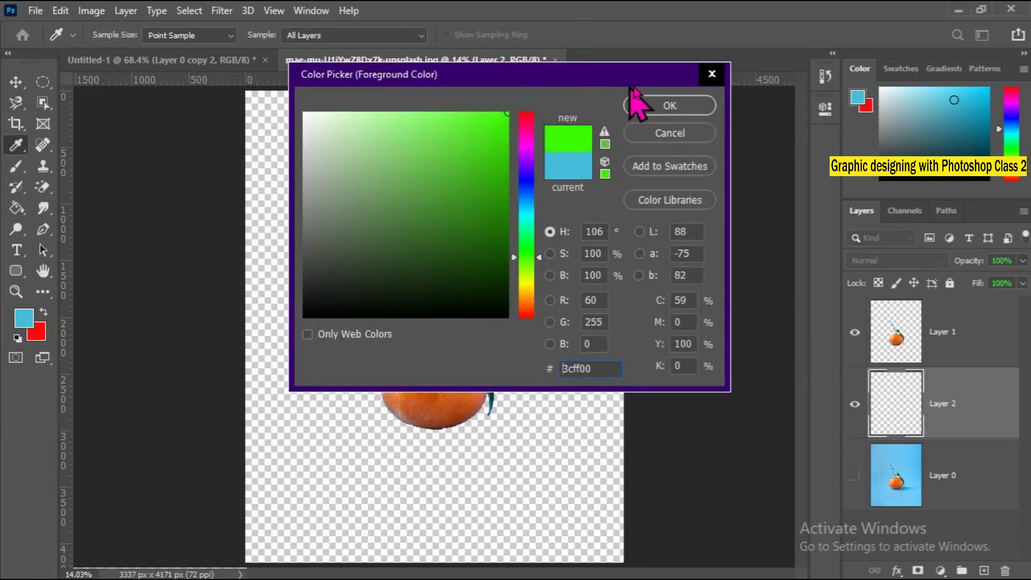
{"action": "left_click", "coordinate": [674, 103]}
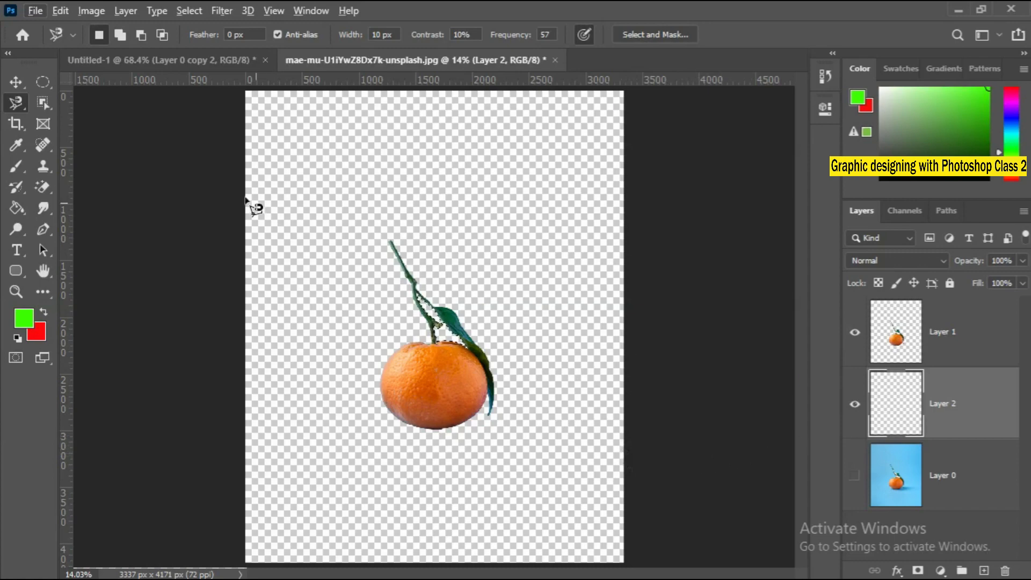
Fill the selected gap on the new layer with the green foreground colour and inspect the fill up close.
{"action": "left_click", "coordinate": [17, 82]}
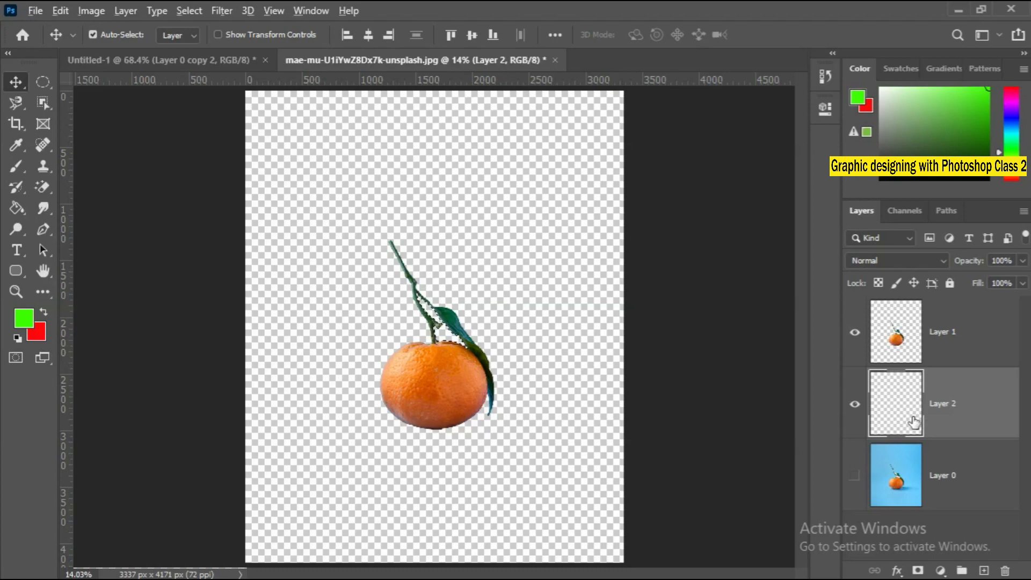
{"action": "key", "text": "alt+BackSpace"}
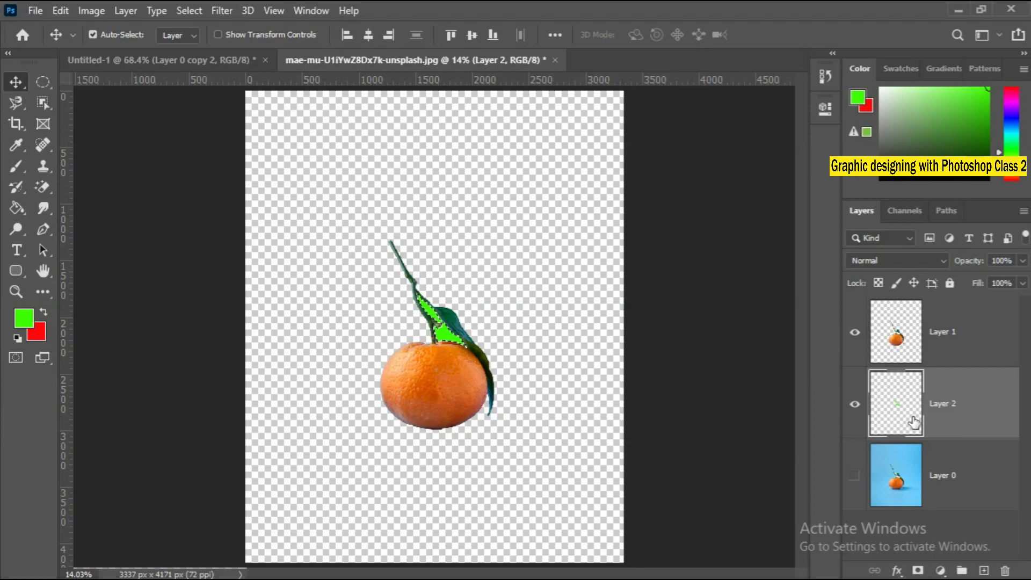
{"action": "scroll", "coordinate": [441, 329], "scroll_direction": "up", "scroll_amount": 5}
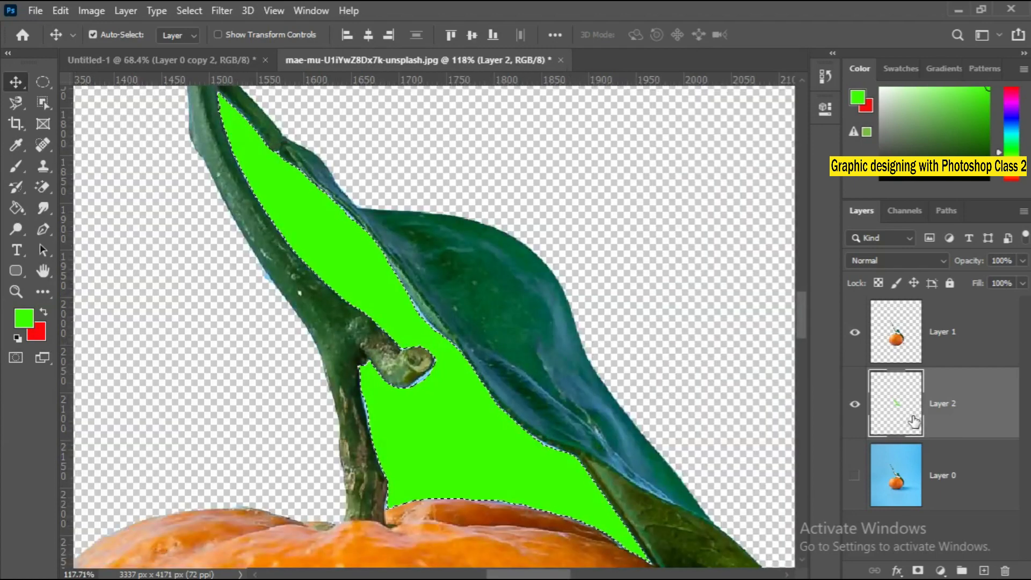
{"action": "key", "text": "ctrl+space"}
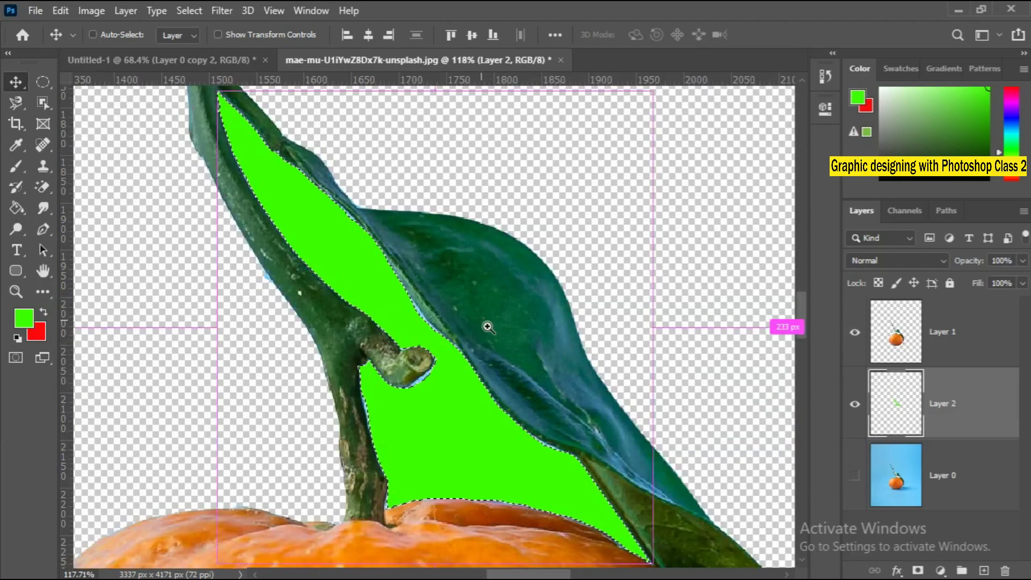
{"action": "right_click", "coordinate": [490, 329]}
{"action": "left_click", "coordinate": [502, 333]}
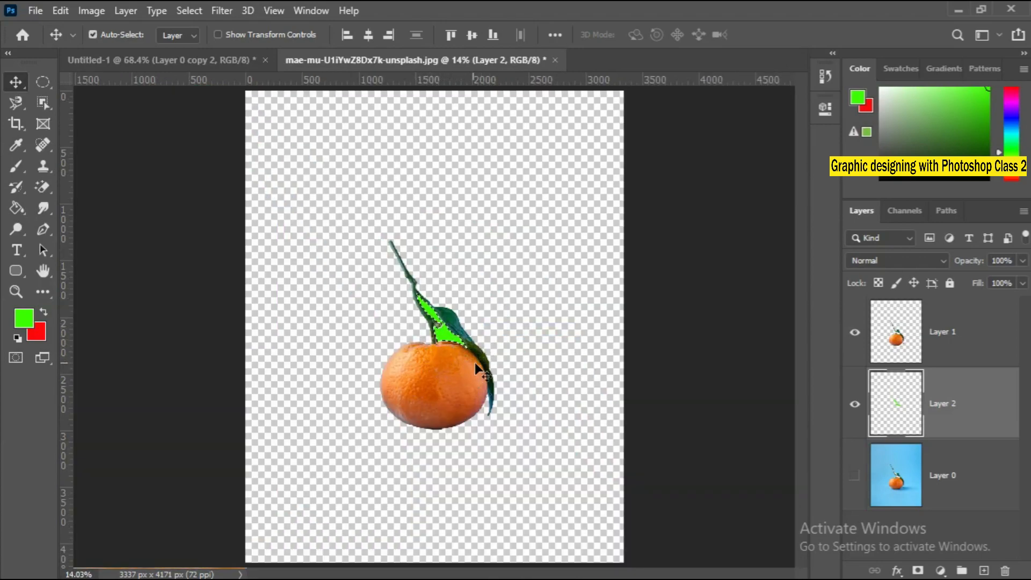
Clear the selection and fill the whole layer beneath the cutout with the green foreground colour.
{"action": "left_click", "coordinate": [916, 490]}
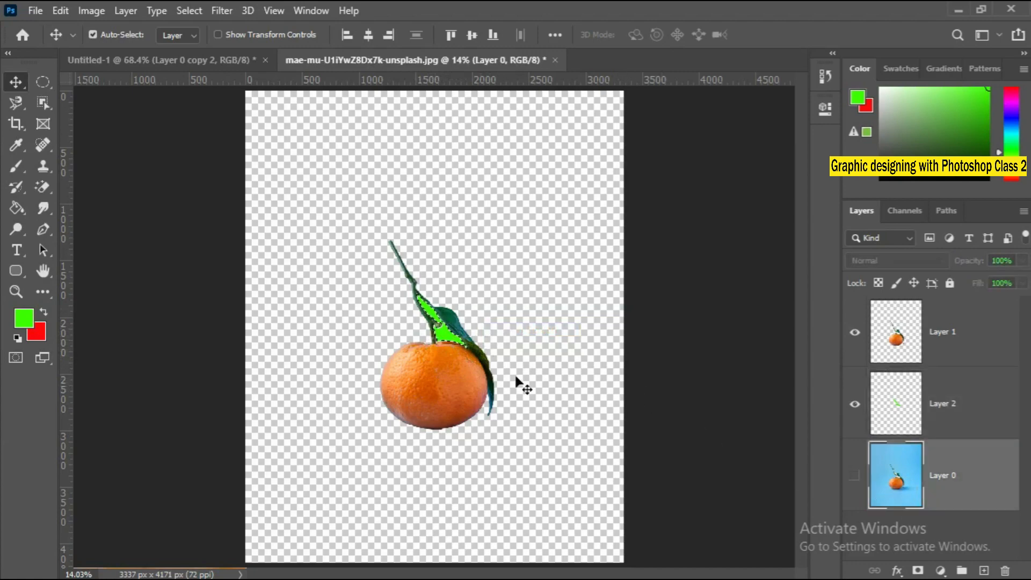
{"action": "key", "text": "ctrl+d"}
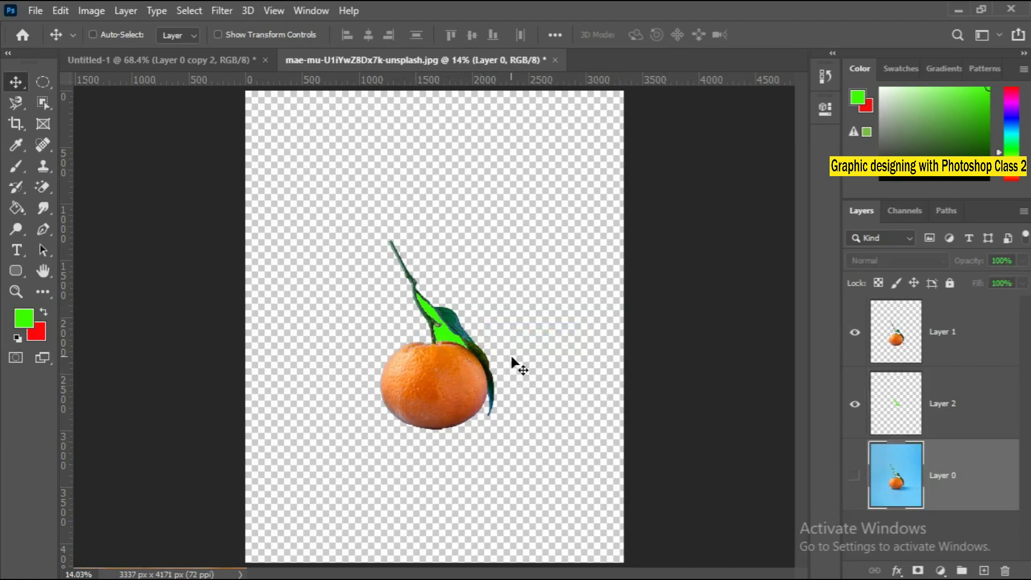
{"action": "left_click", "coordinate": [907, 413]}
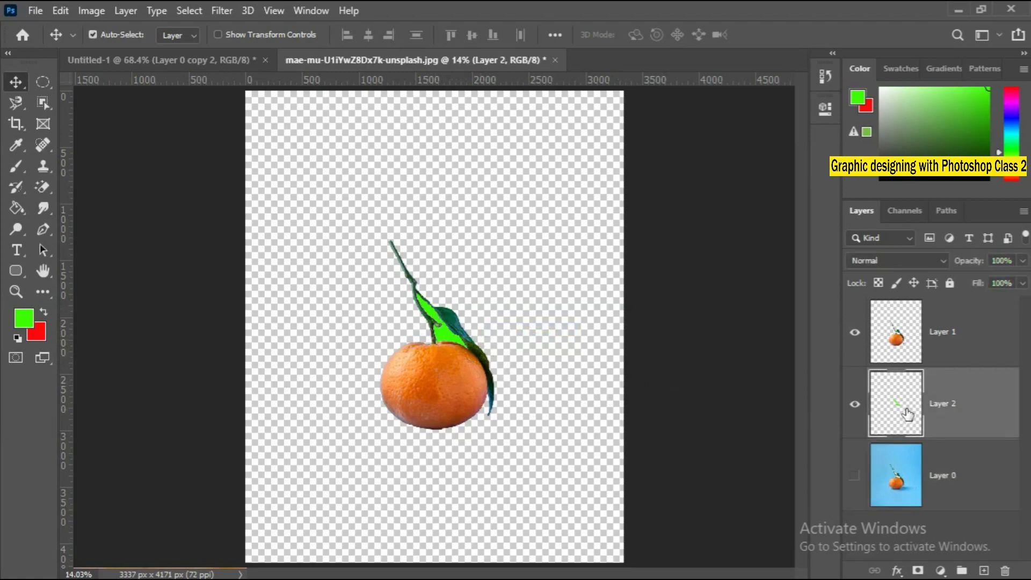
{"action": "key", "text": "alt+BackSpace"}
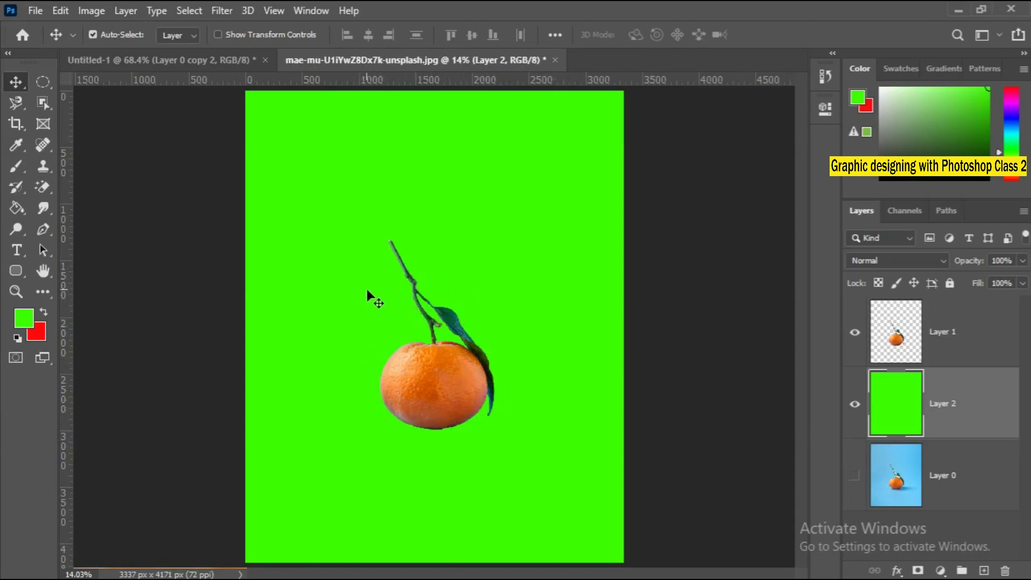
Add an empty layer above the green background and hide the cutout, green and original photo layers.
{"action": "left_click", "coordinate": [984, 570]}
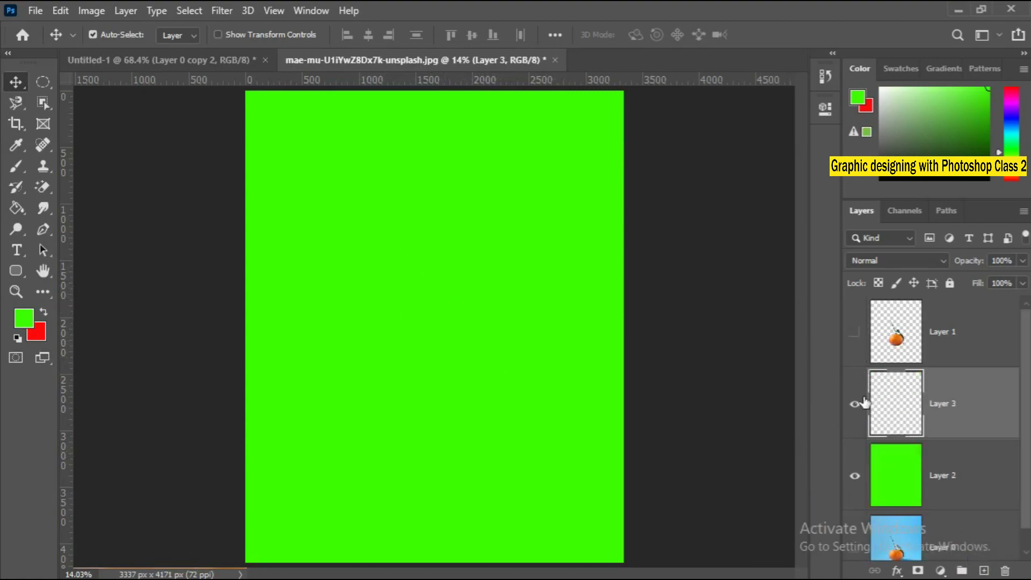
{"action": "left_click", "coordinate": [854, 546]}
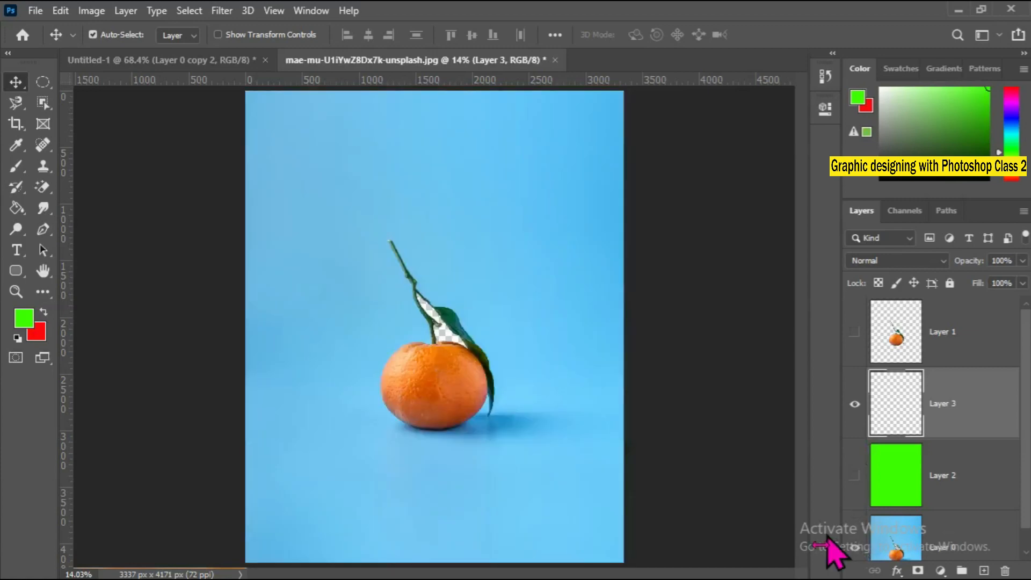
{"action": "left_click", "coordinate": [855, 547]}
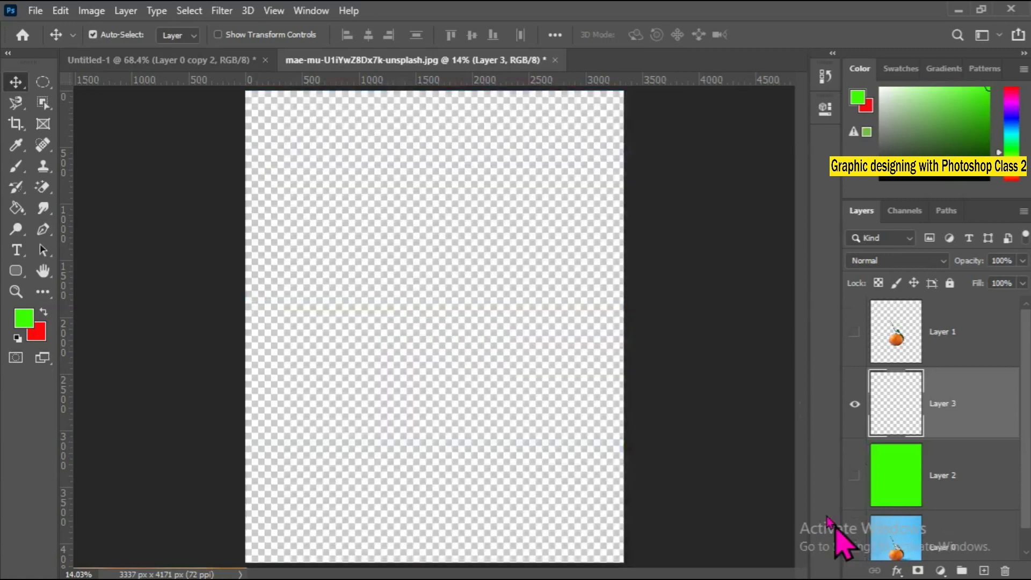
Outline a roughly triangular selection in the middle of the empty layer with the Polygonal Lasso.
{"action": "right_click", "coordinate": [16, 102]}
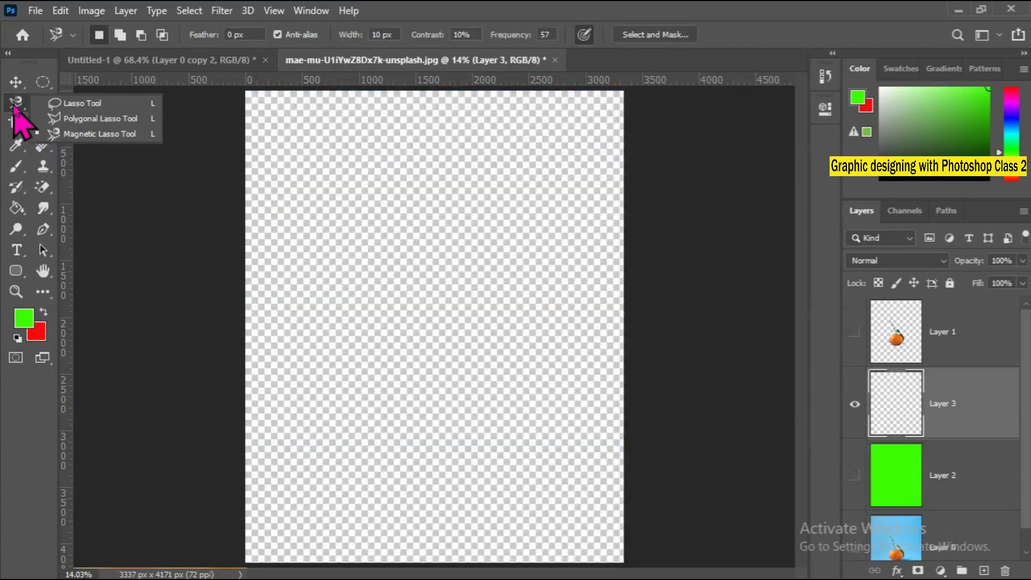
{"action": "left_click", "coordinate": [80, 119]}
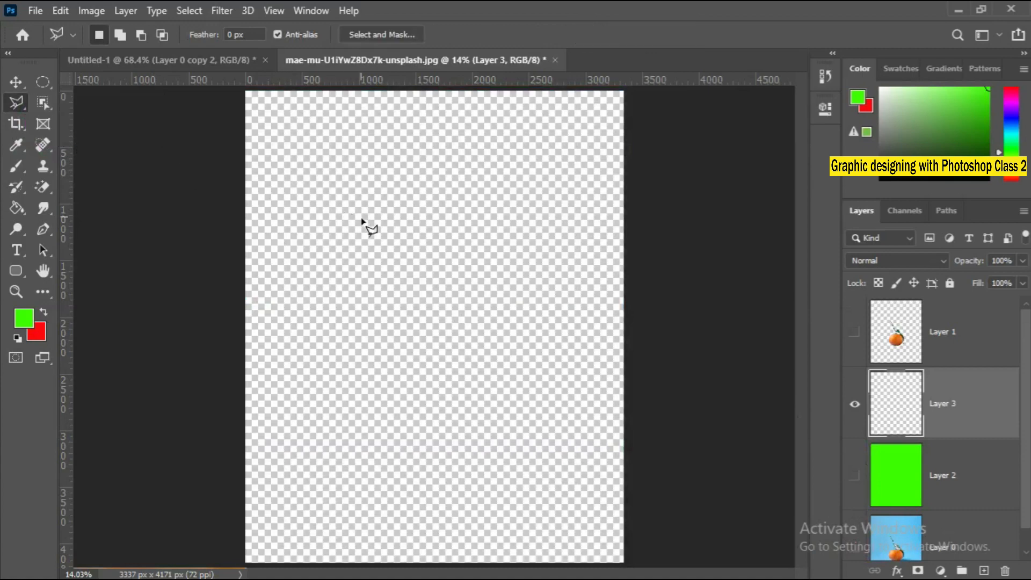
{"action": "left_click", "coordinate": [350, 263]}
{"action": "left_click", "coordinate": [490, 273]}
{"action": "left_click", "coordinate": [412, 372]}
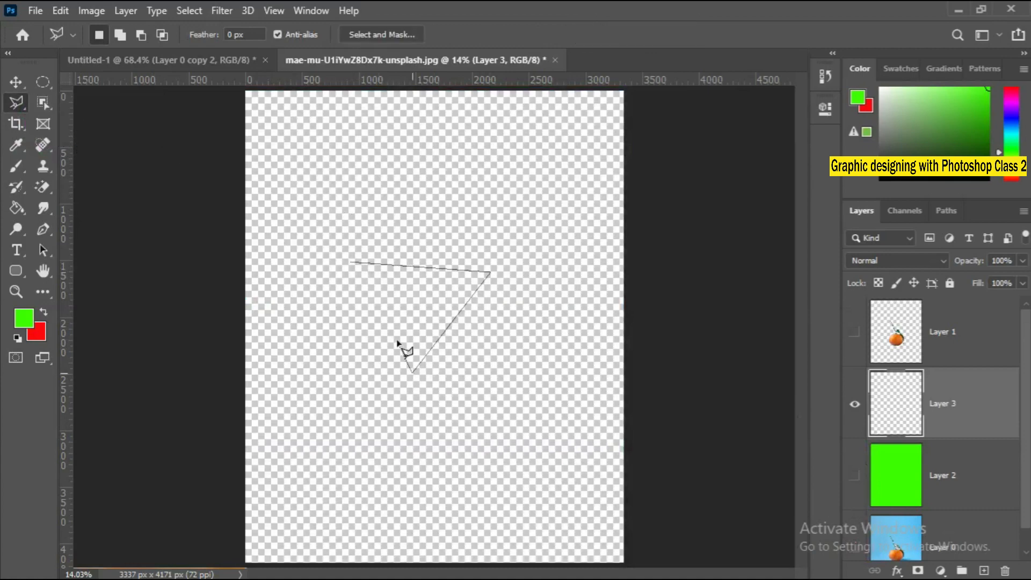
{"action": "left_click", "coordinate": [372, 259]}
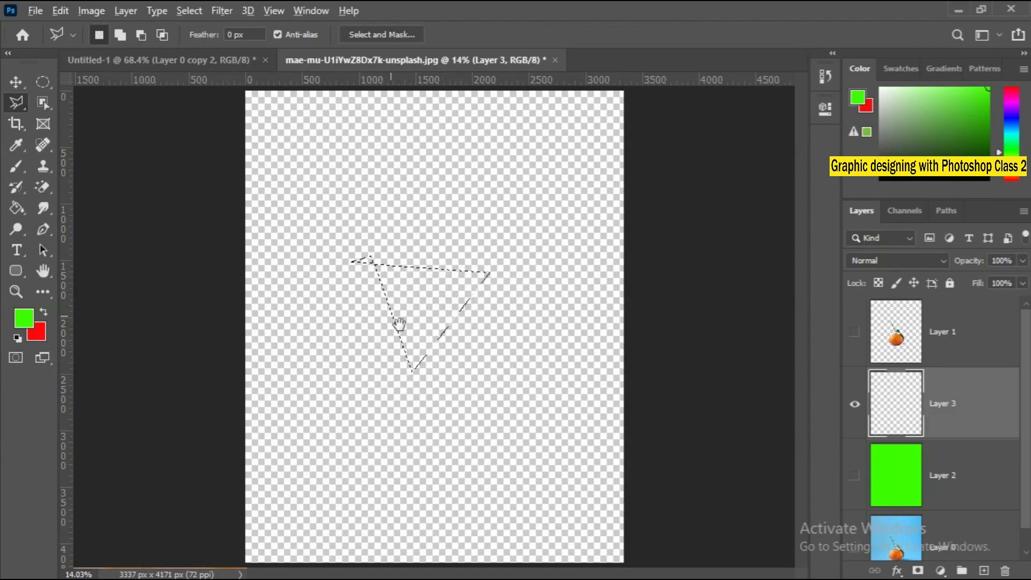
Try the green foreground fill inside the triangular selection and across the whole deselected layer, deleting each fill.
{"action": "key", "text": "alt+BackSpace"}
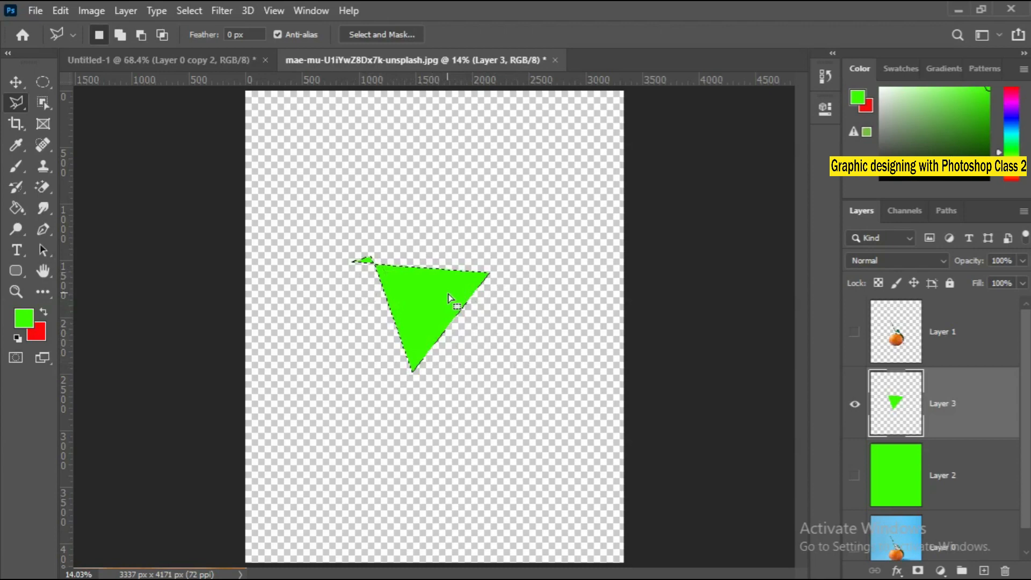
{"action": "key", "text": "Delete"}
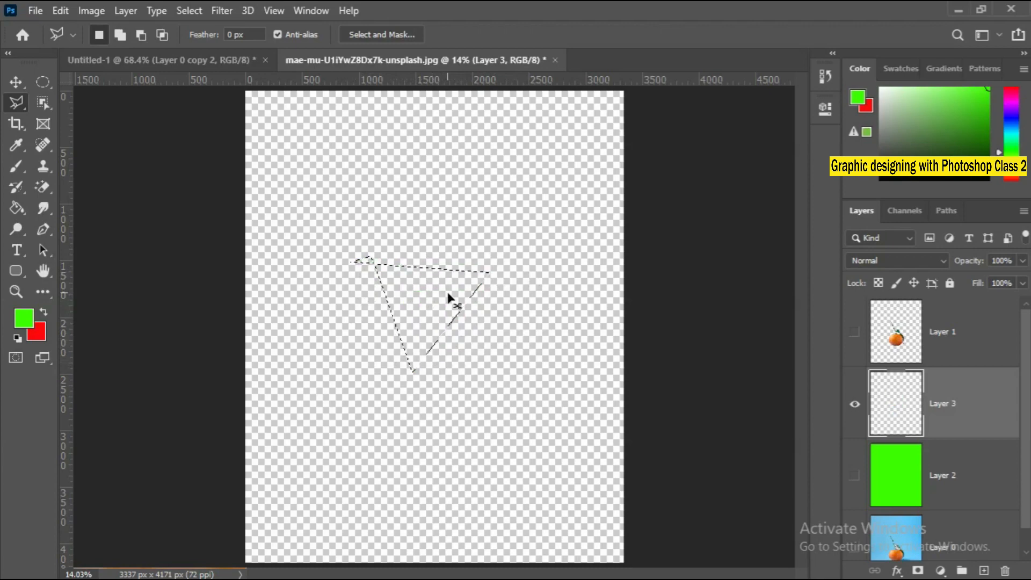
{"action": "key", "text": "ctrl+d"}
{"action": "key", "text": "alt+BackSpace"}
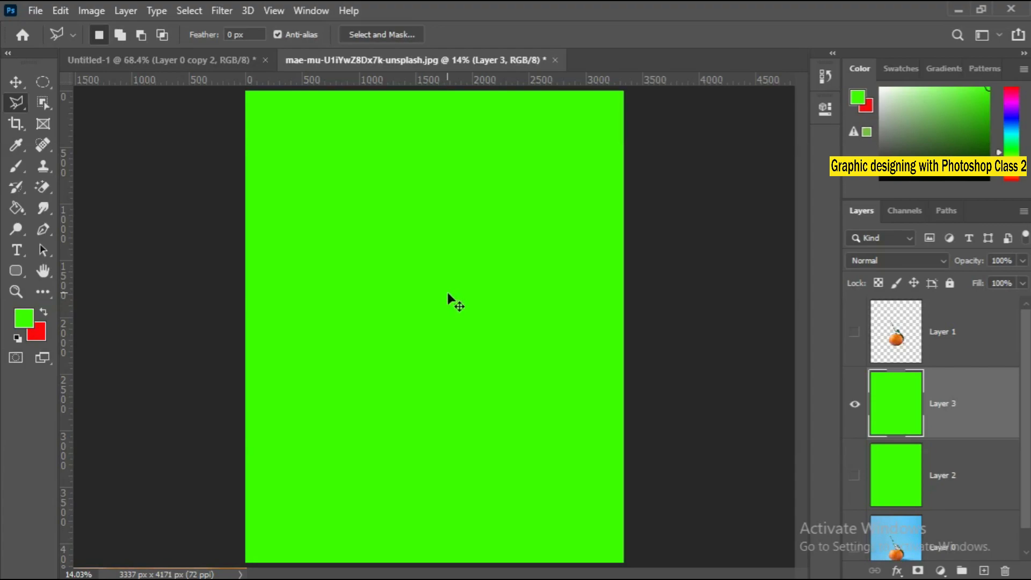
{"action": "key", "text": "Delete"}
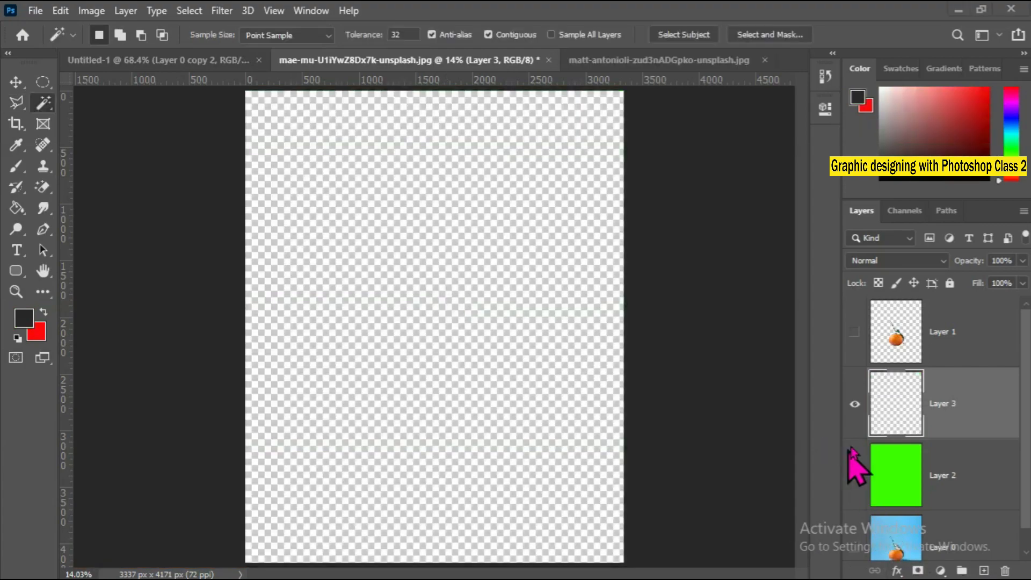
Close the mae-mu-U1iYwZ8Dx7k-unsplash.jpg document without saving its changes.
{"action": "right_click", "coordinate": [44, 105]}
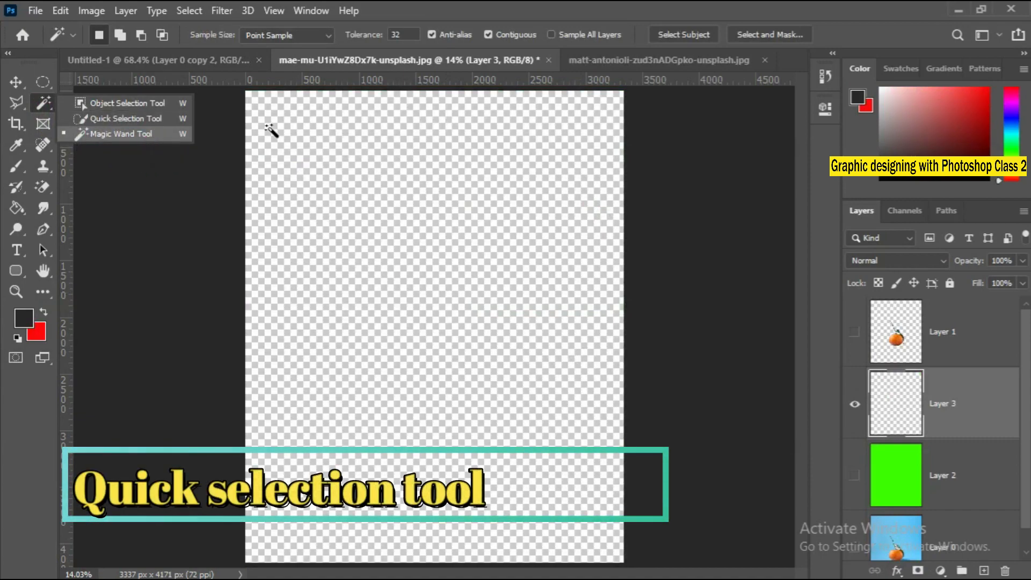
{"action": "left_click", "coordinate": [548, 59]}
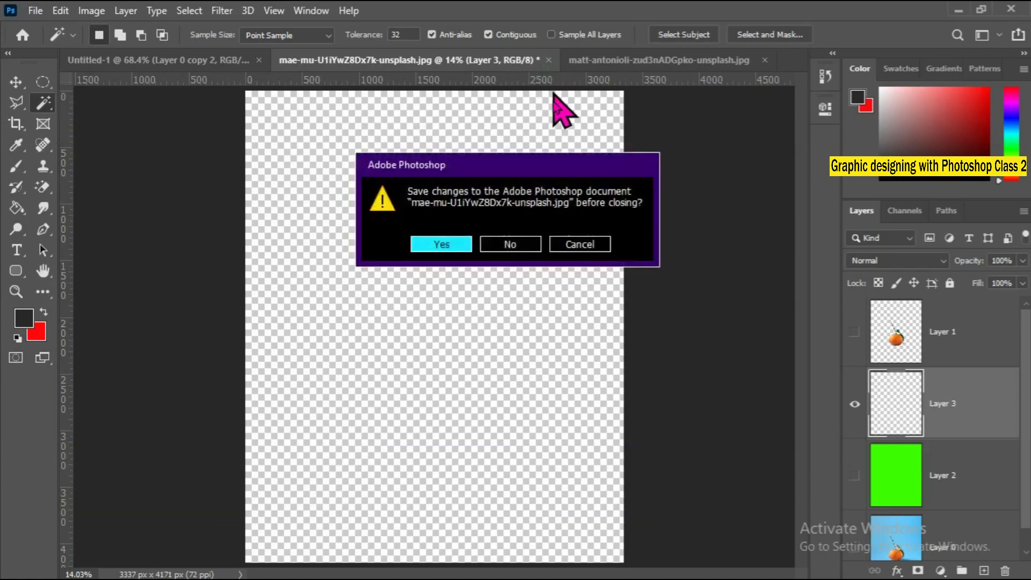
{"action": "left_click", "coordinate": [513, 249]}
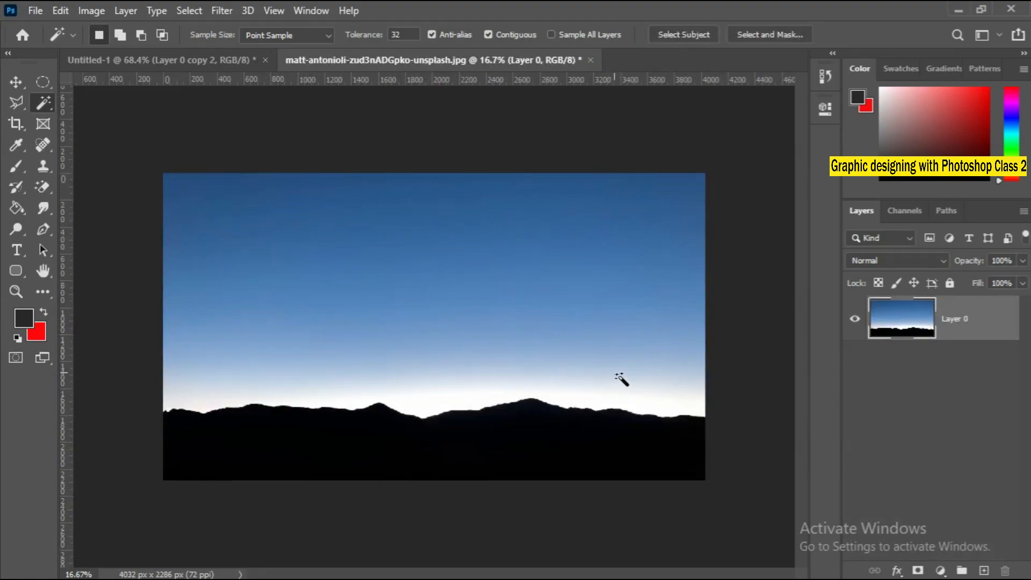
Review the Object Selection tool and use the Magic Wand to select the dark blue upper part of the sky.
{"action": "right_click", "coordinate": [42, 103]}
{"action": "left_click", "coordinate": [86, 103]}
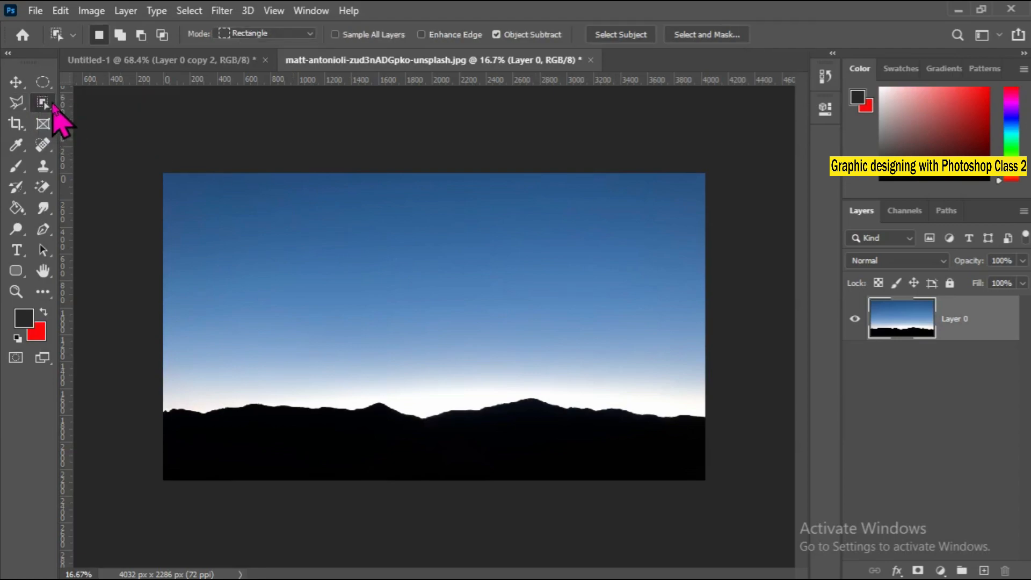
{"action": "right_click", "coordinate": [51, 107]}
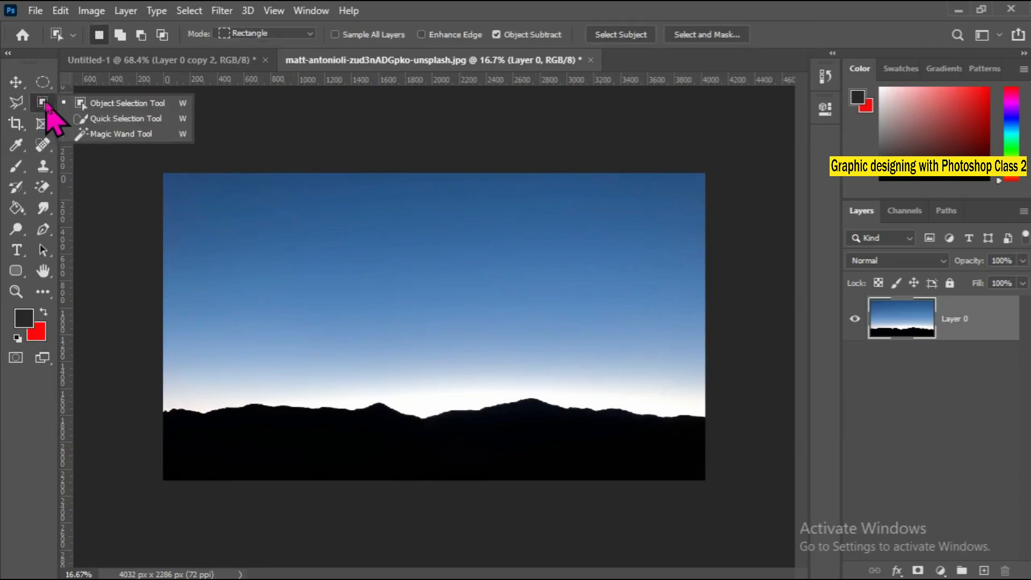
{"action": "left_click", "coordinate": [131, 134]}
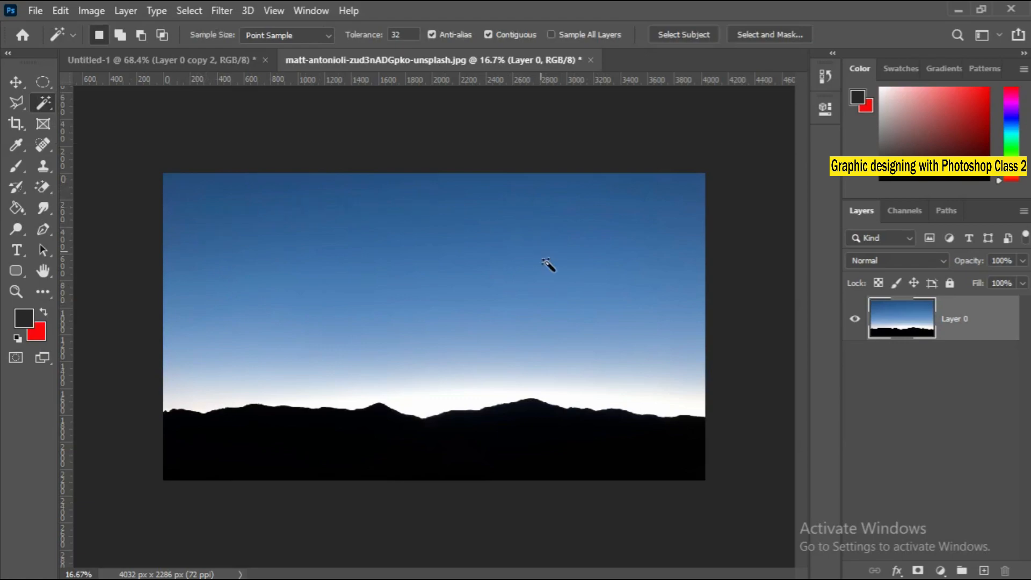
{"action": "left_click", "coordinate": [218, 215]}
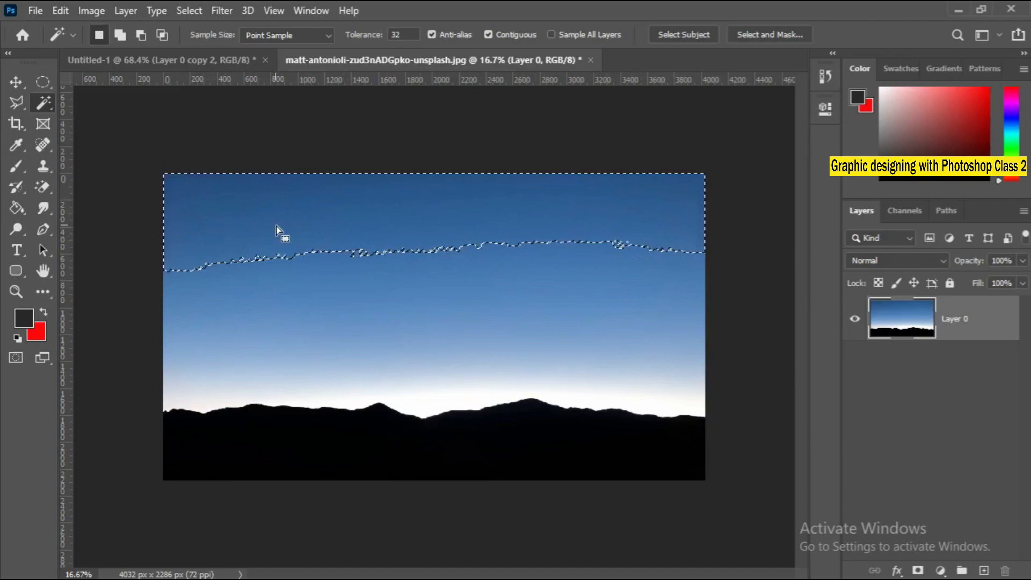
Add the remaining lighter sky bands down to the mountain ridge to the selection, and deselect everything.
{"action": "key", "text": "shift"}
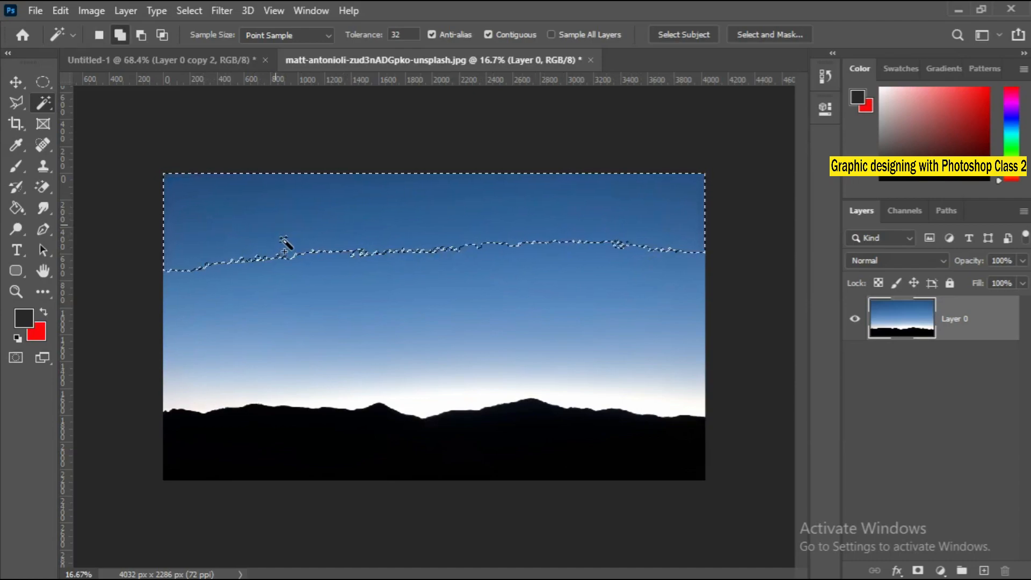
{"action": "left_click", "coordinate": [301, 282]}
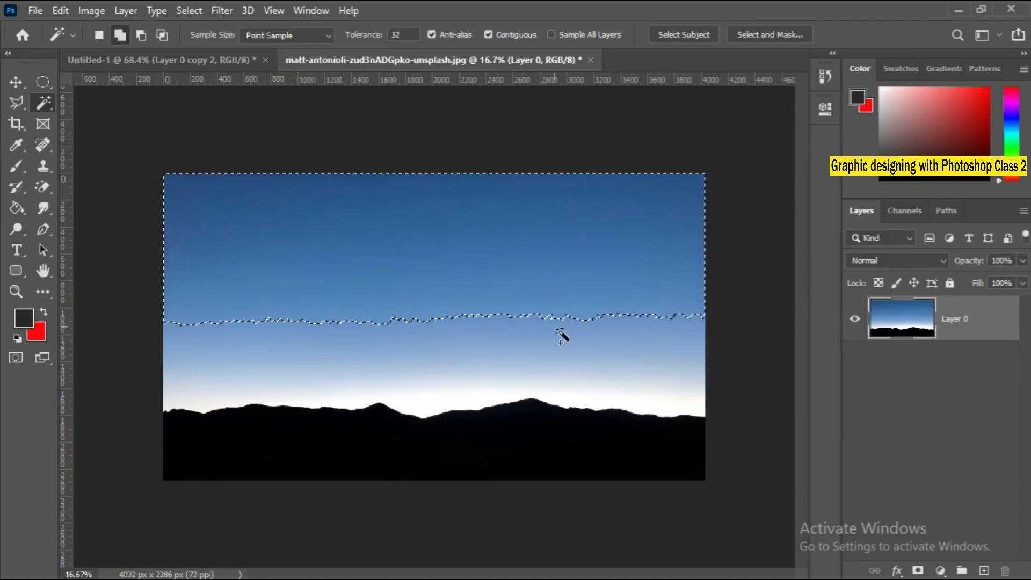
{"action": "left_click", "coordinate": [380, 350]}
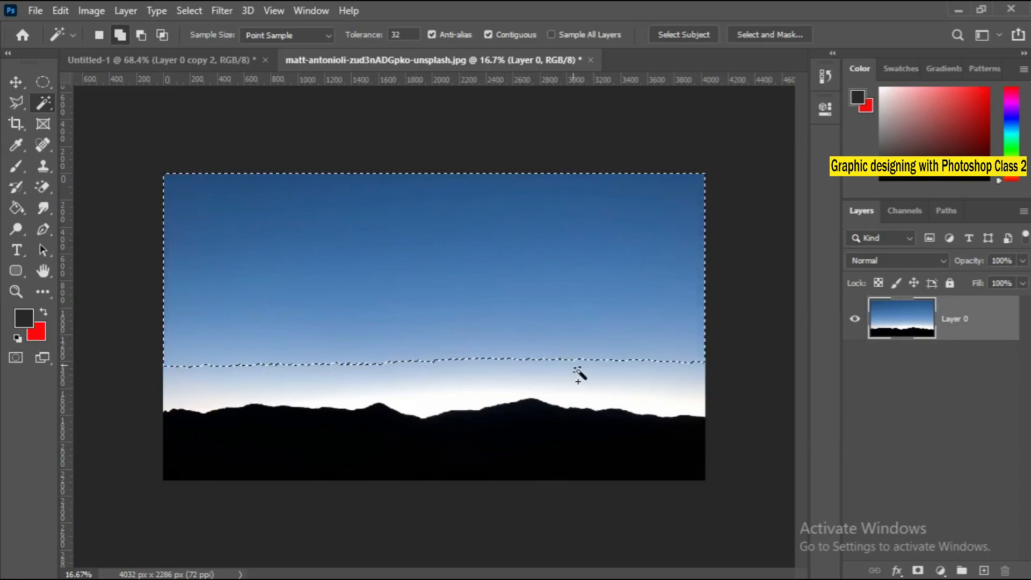
{"action": "left_click", "coordinate": [434, 387]}
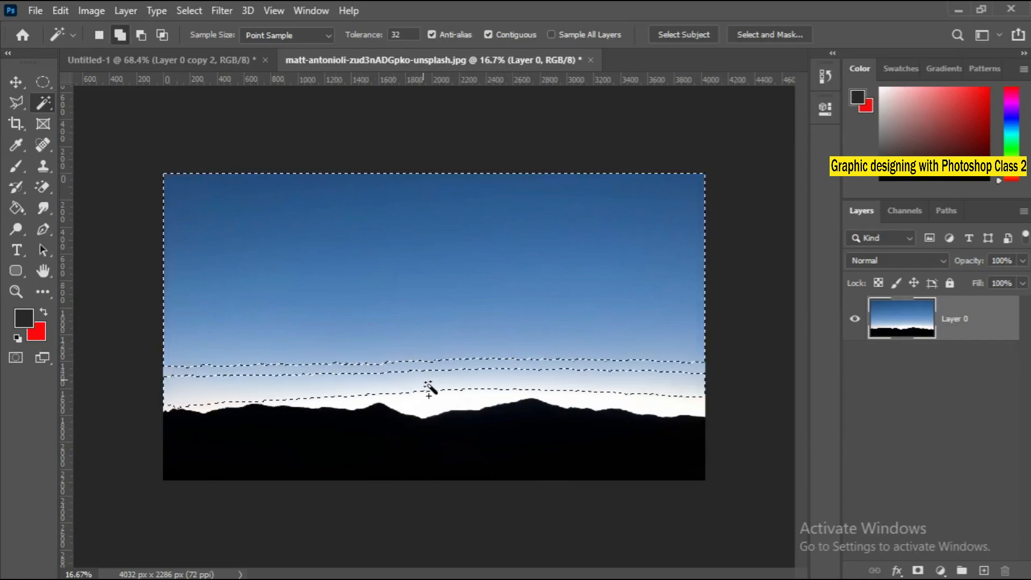
{"action": "left_click", "coordinate": [442, 388], "text": "shift"}
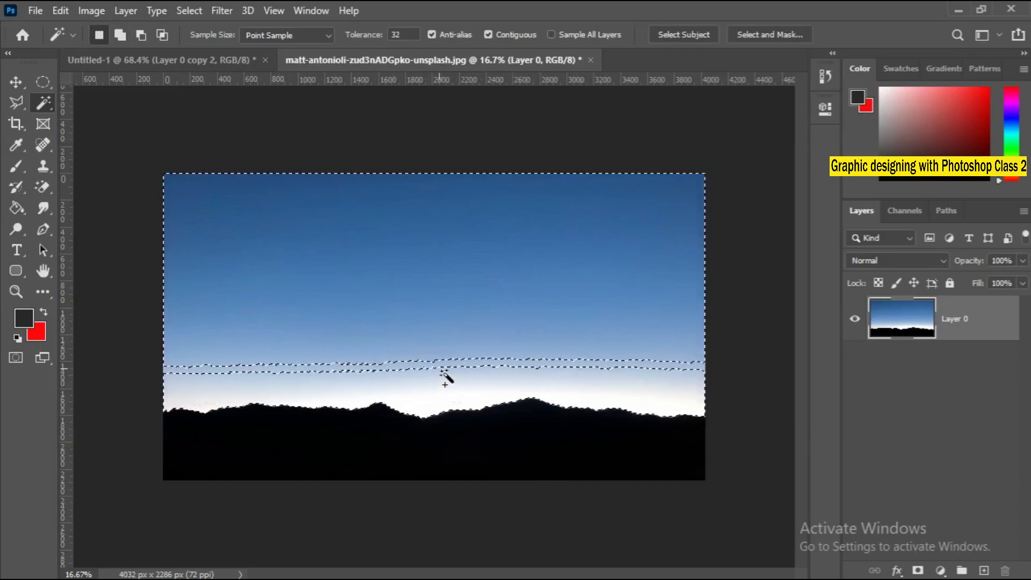
{"action": "left_click", "coordinate": [442, 370], "text": "shift"}
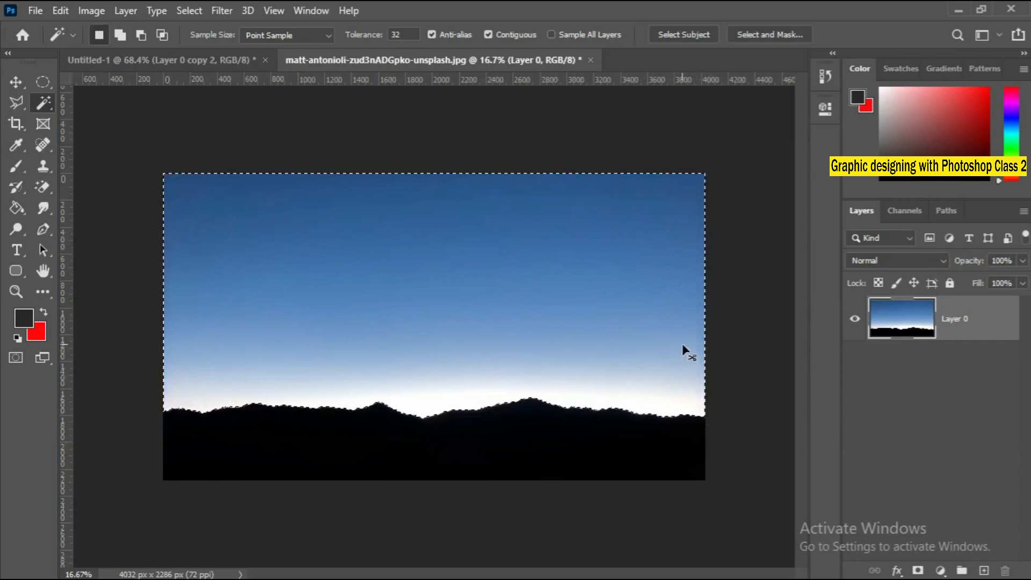
{"action": "key", "text": "ctrl+d"}
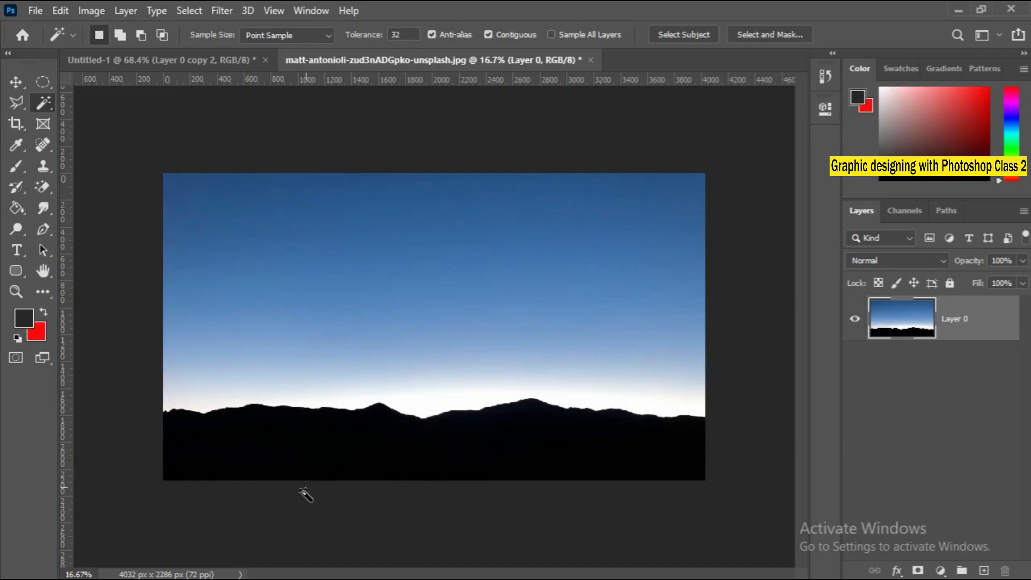
Select and delete the black mountain silhouette with the Magic Wand, undo the deletion and clear the selection.
{"action": "left_click", "coordinate": [687, 469]}
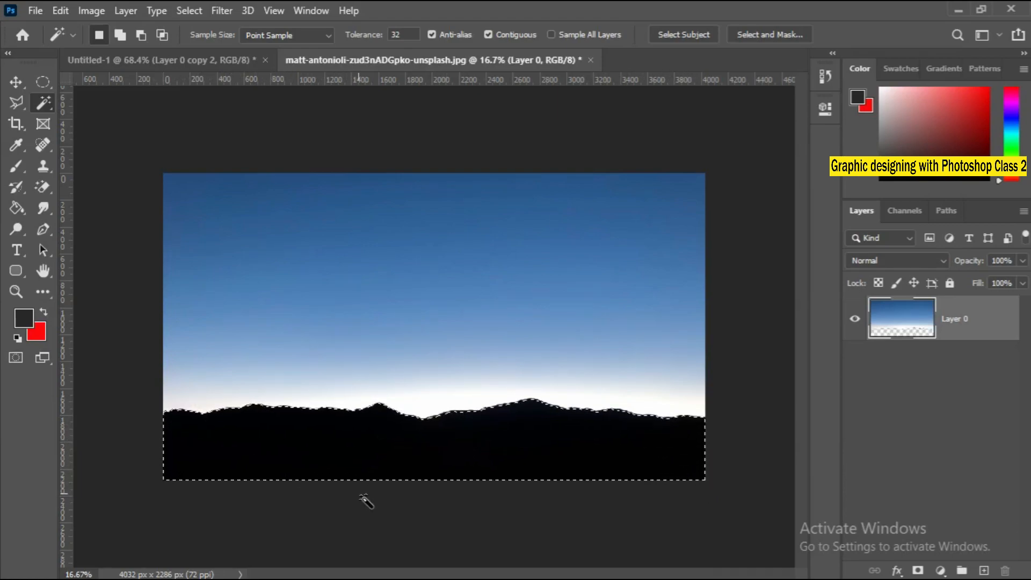
{"action": "key", "text": "Delete"}
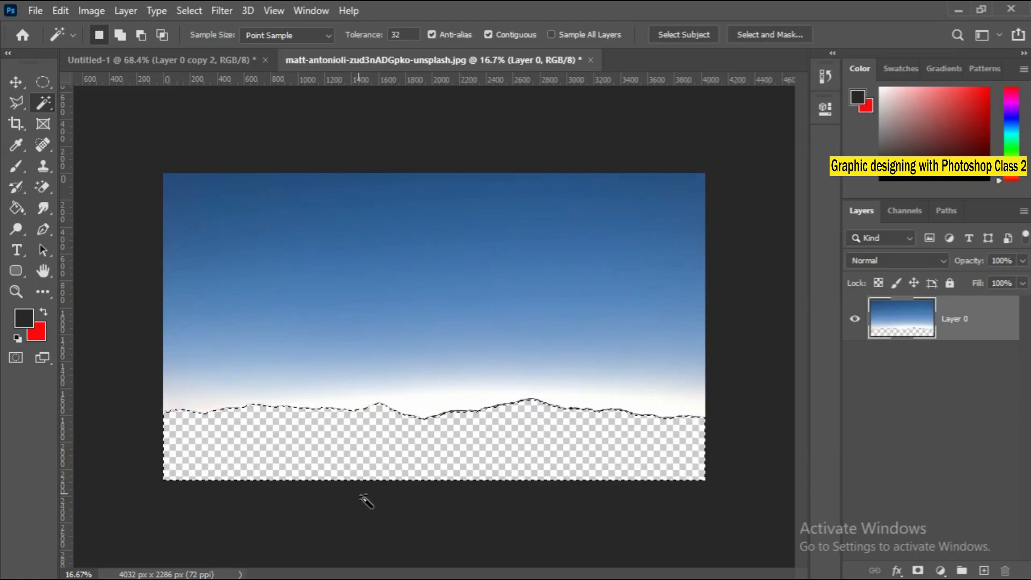
{"action": "key", "text": "ctrl+z"}
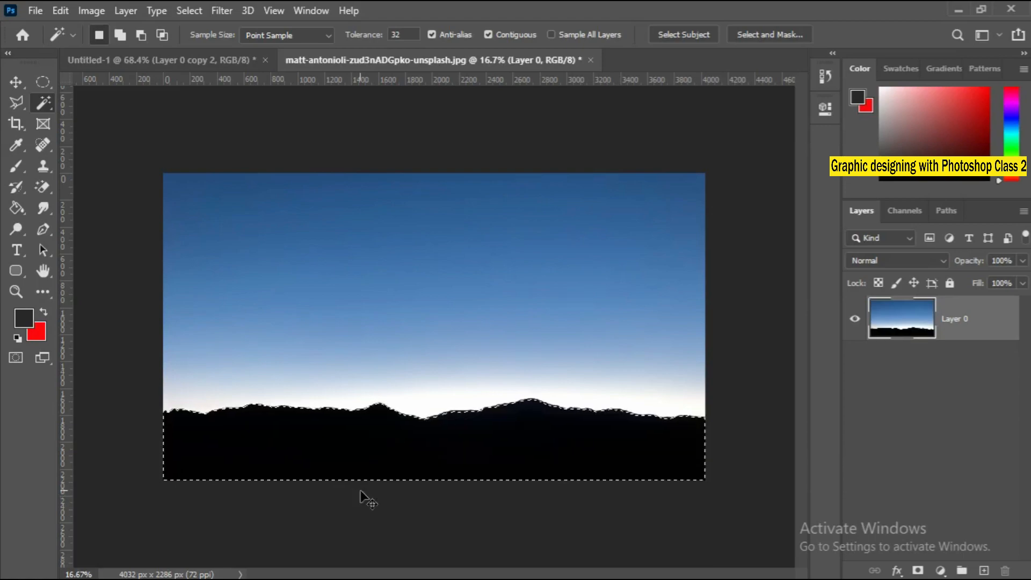
{"action": "key", "text": "ctrl+d"}
Sample the upper sky at Magic Wand tolerance 50, and reselect the entire sky down to the ridge at tolerance 78.
{"action": "left_click", "coordinate": [247, 201]}
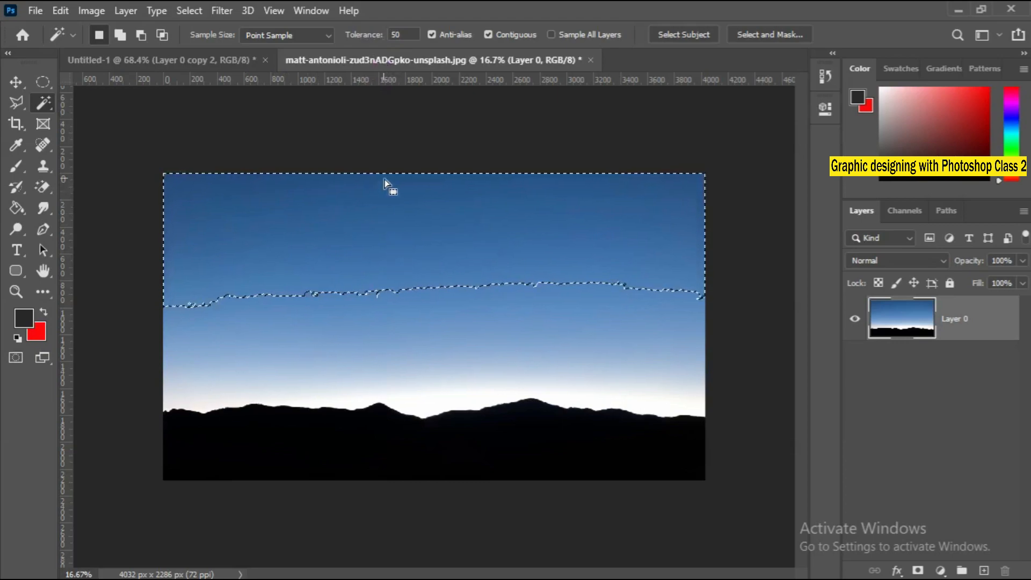
{"action": "left_click_drag", "start_coordinate": [370, 38], "coordinate": [388, 41]}
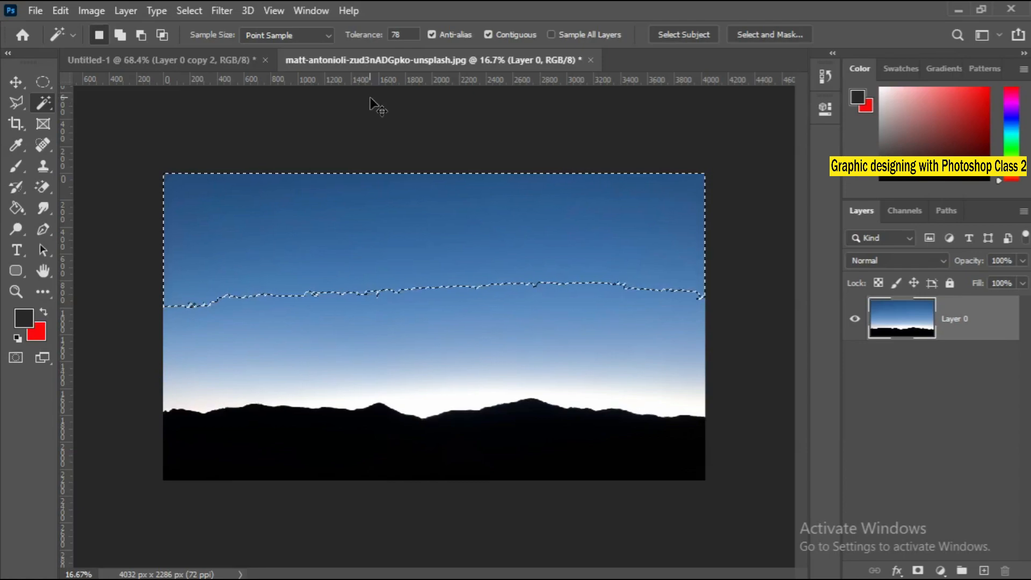
{"action": "key", "text": "ctrl+d"}
{"action": "left_click", "coordinate": [360, 217]}
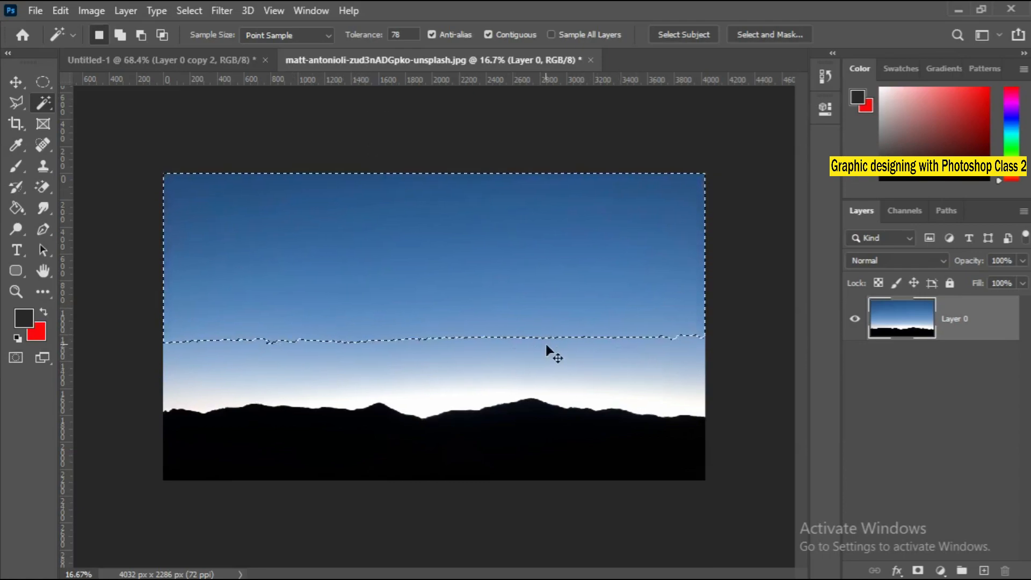
{"action": "key", "text": "shift"}
{"action": "left_click", "coordinate": [465, 378], "text": "shift"}
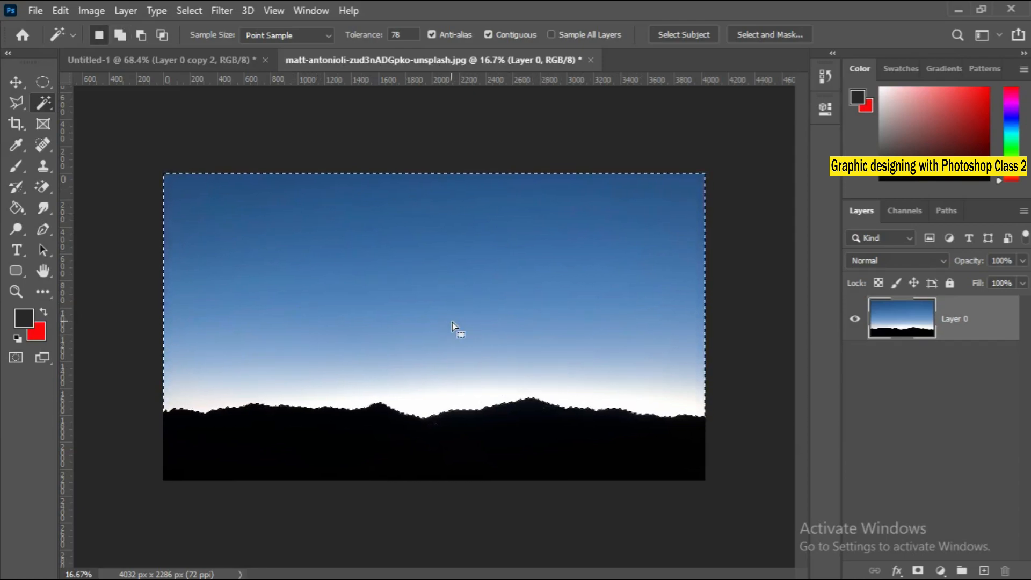
Delete the selected sky, undo the deletion and clear the selection.
{"action": "key", "text": "Delete"}
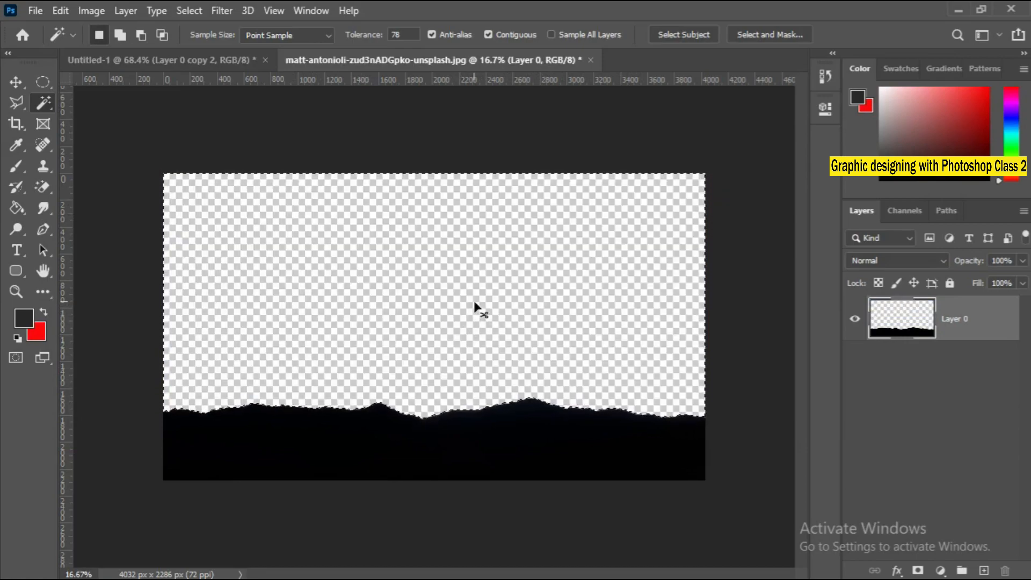
{"action": "key", "text": "ctrl+z"}
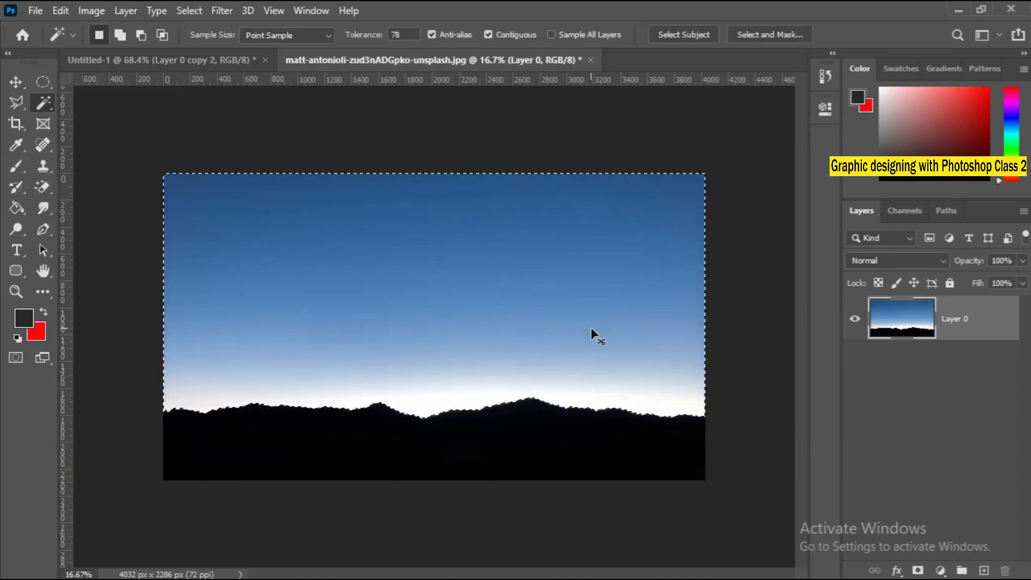
{"action": "key", "text": "ctrl+d"}
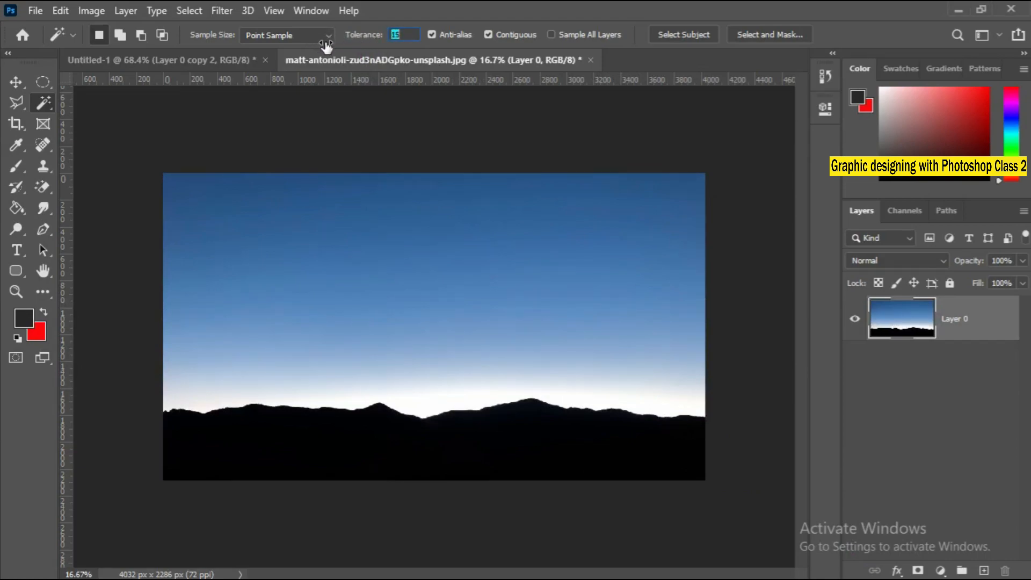
Sample the upper sky with the Magic Wand at tolerance 12, raise the tolerance to 60 and clear the selection.
{"action": "left_click", "coordinate": [274, 222]}
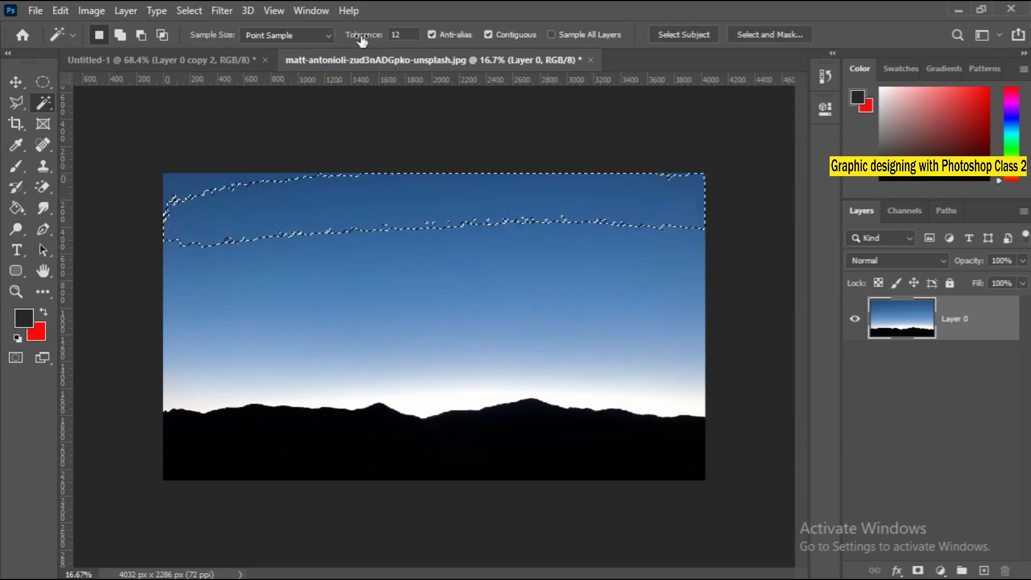
{"action": "left_click_drag", "start_coordinate": [362, 39], "coordinate": [400, 45]}
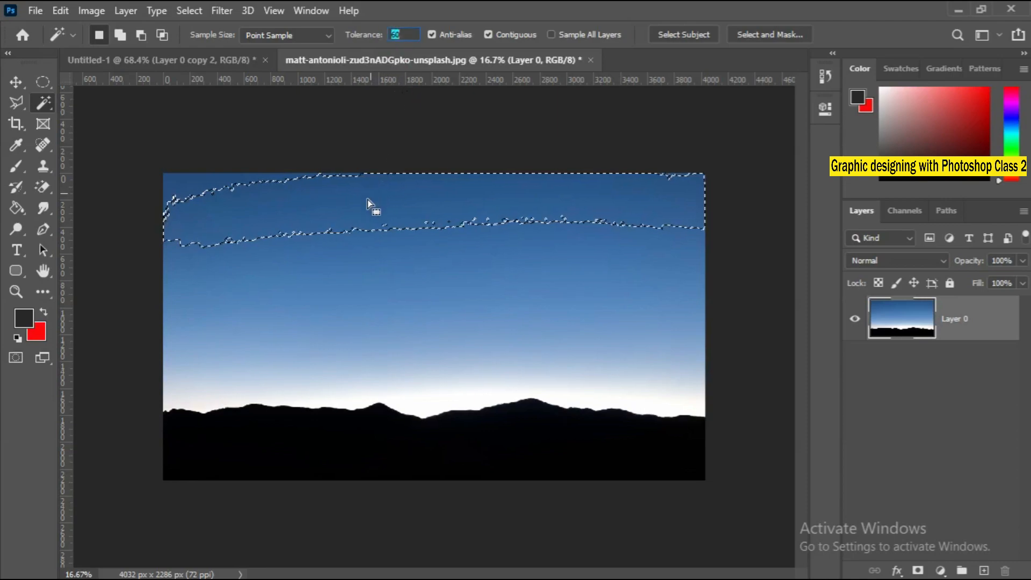
{"action": "key", "text": "ctrl+d"}
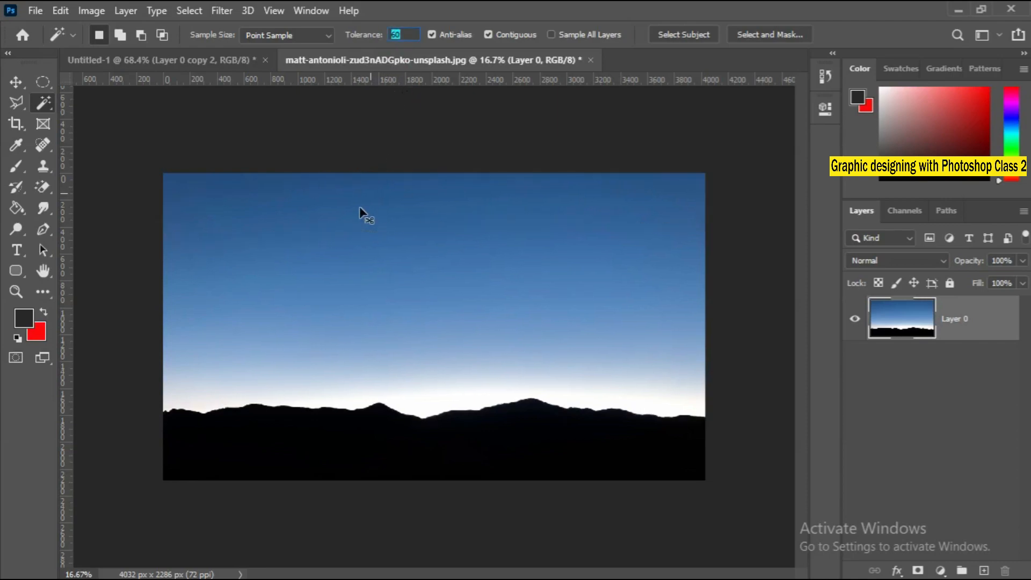
Select the entire sky down to the ridge by adding Magic Wand samples at tolerance 60, and delete it.
{"action": "left_click", "coordinate": [314, 217]}
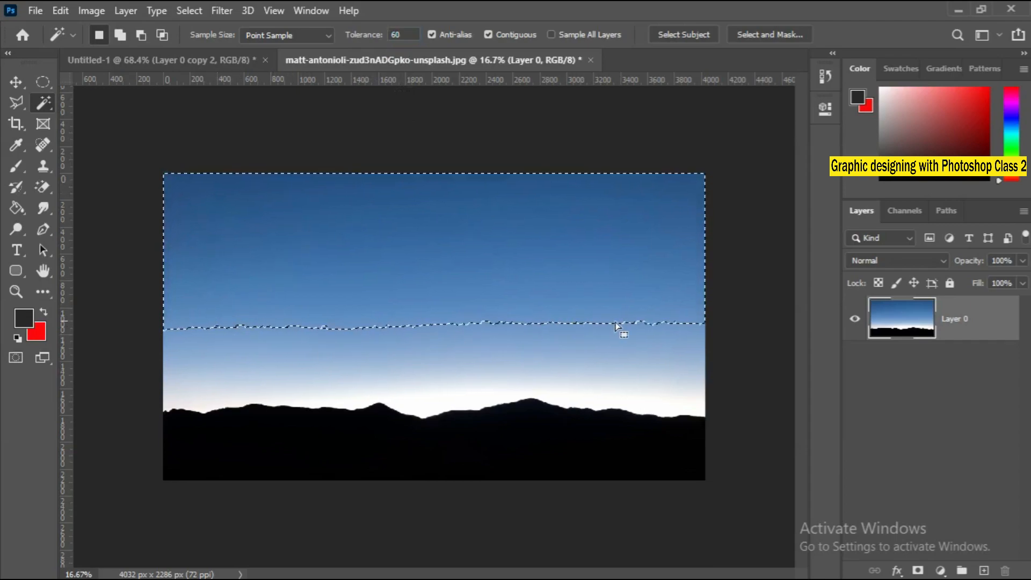
{"action": "key", "text": "shift"}
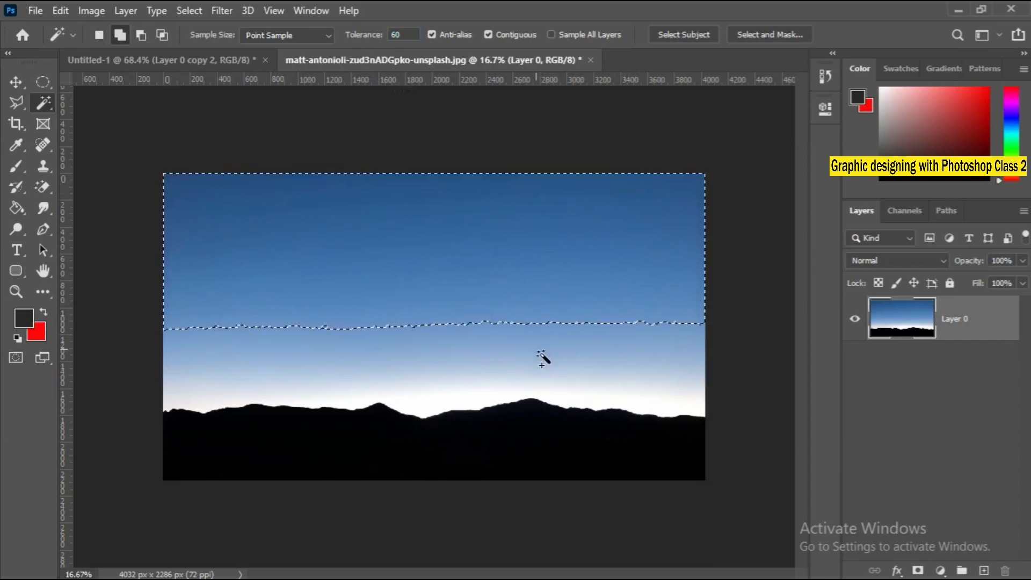
{"action": "left_click", "coordinate": [540, 359], "text": "shift"}
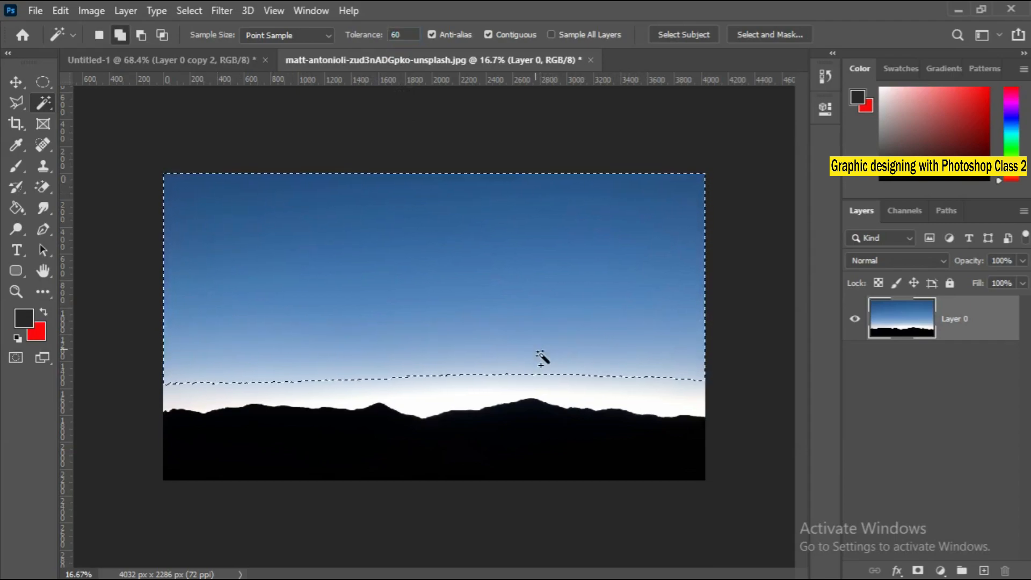
{"action": "left_click", "coordinate": [513, 390], "text": "shift"}
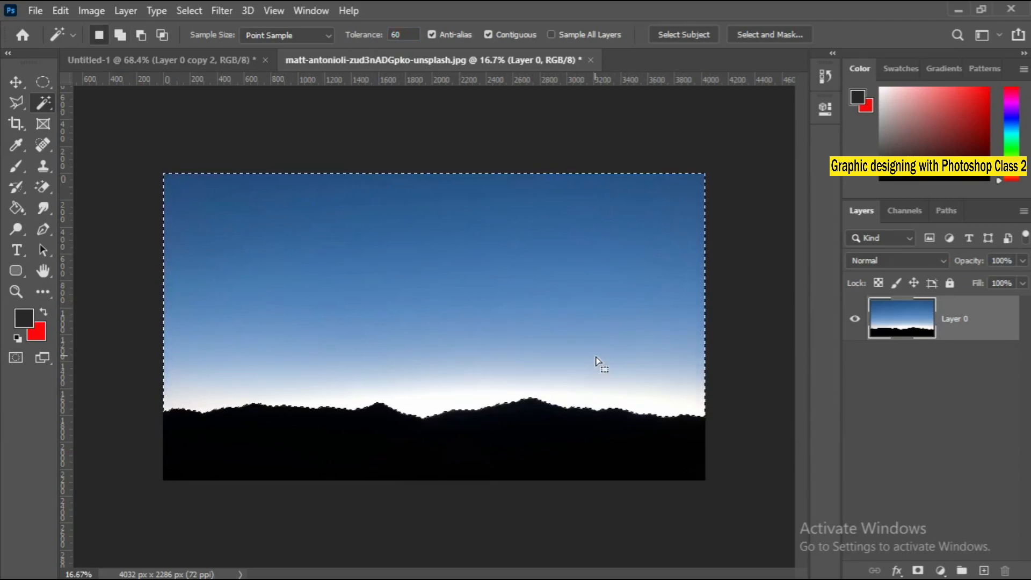
{"action": "key", "text": "Delete"}
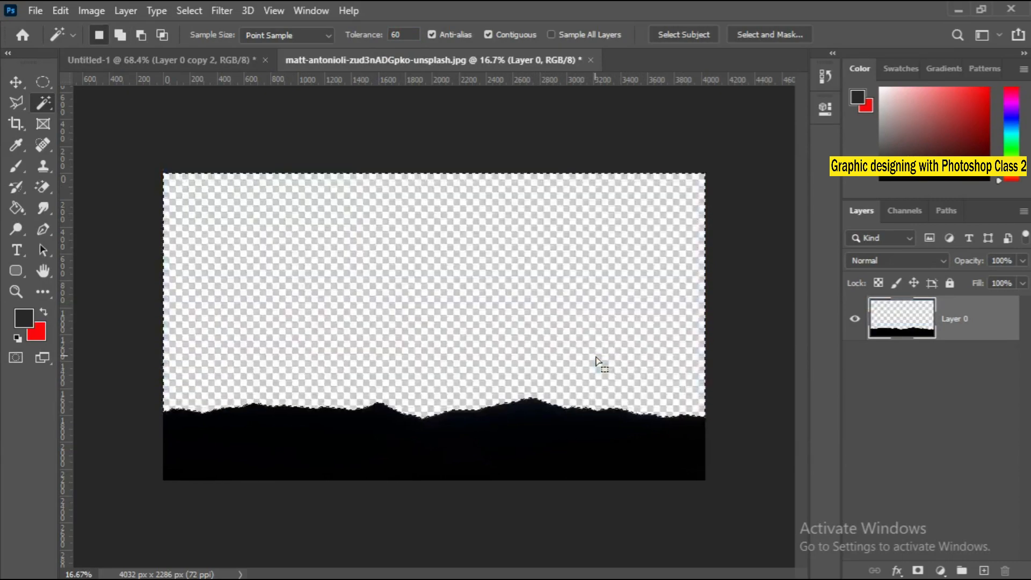
Add a new layer beneath the mountain layer, try filling the sky selection with the dark foreground color, and clear that fill.
{"action": "left_click", "coordinate": [986, 572]}
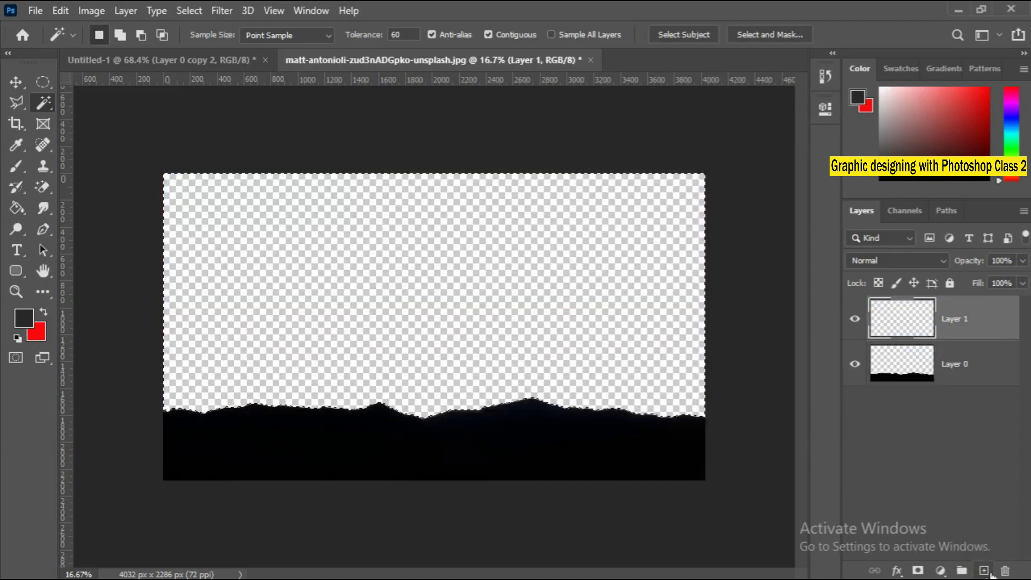
{"action": "left_click_drag", "start_coordinate": [912, 326], "coordinate": [928, 388]}
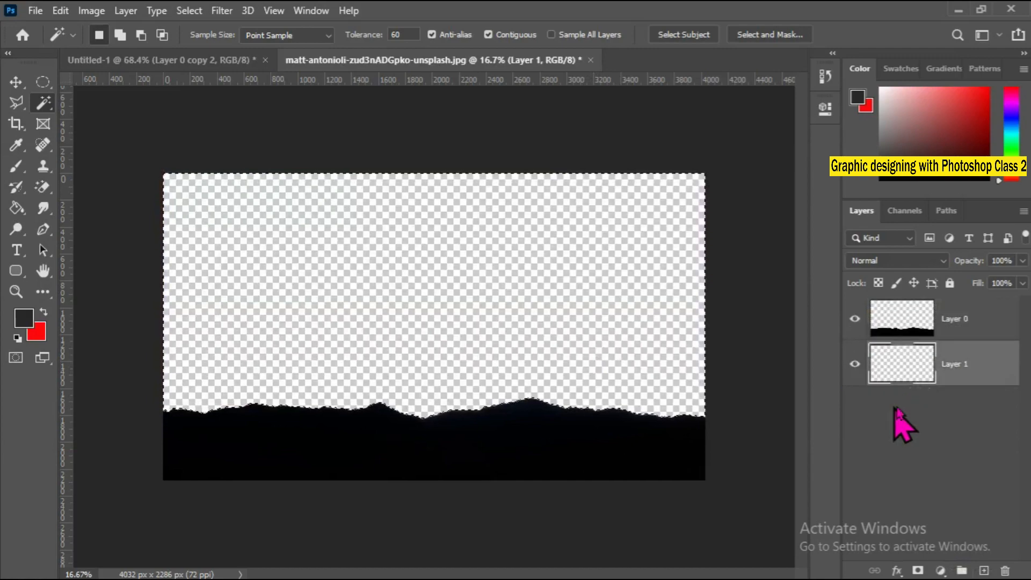
{"action": "key", "text": "alt+BackSpace"}
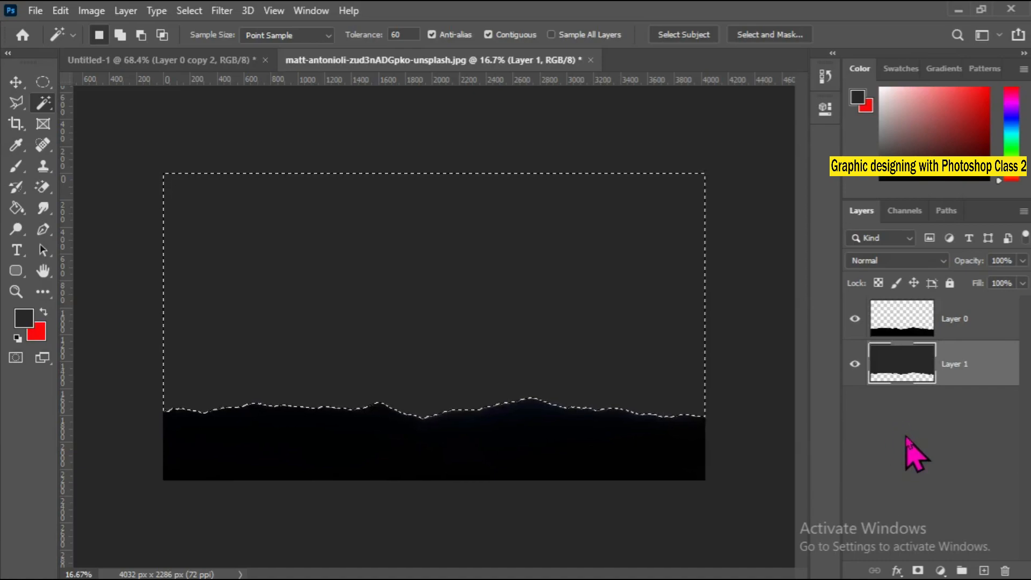
{"action": "key", "text": "Delete"}
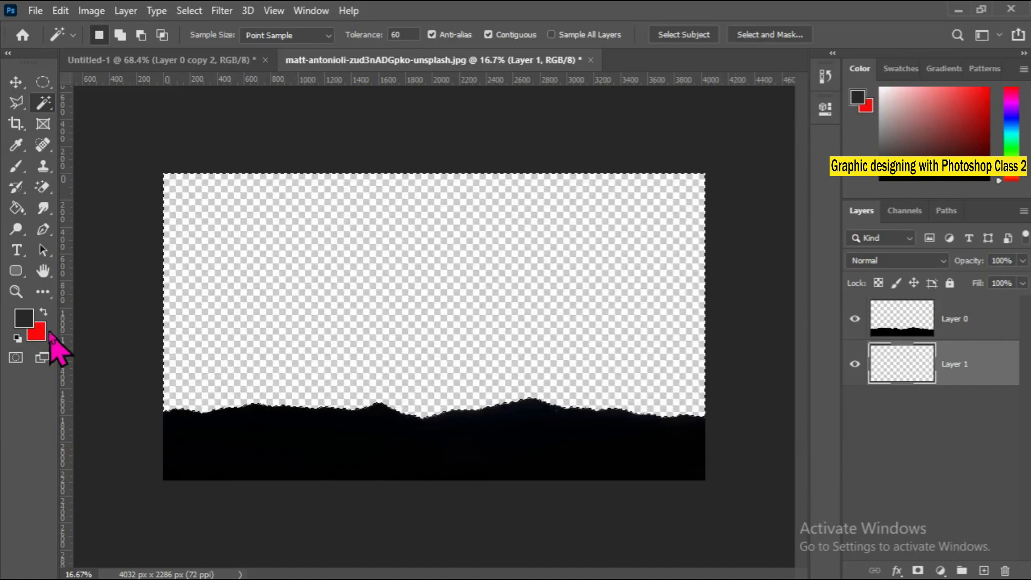
Set the foreground color to light blue 46c6f6, fill the selected sky area on Layer 1 with it, and deselect.
{"action": "left_click", "coordinate": [24, 319]}
{"action": "left_click", "coordinate": [516, 208]}
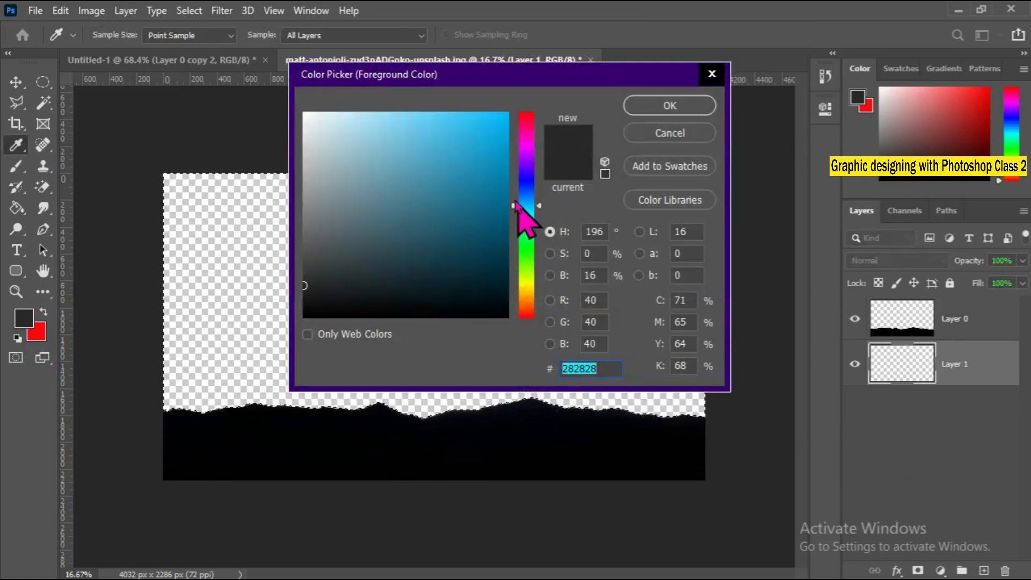
{"action": "mouse_move", "coordinate": [473, 161]}
{"action": "left_mouse_down"}
{"action": "mouse_move", "coordinate": [433, 134]}
{"action": "mouse_move", "coordinate": [455, 127]}
{"action": "left_mouse_up"}
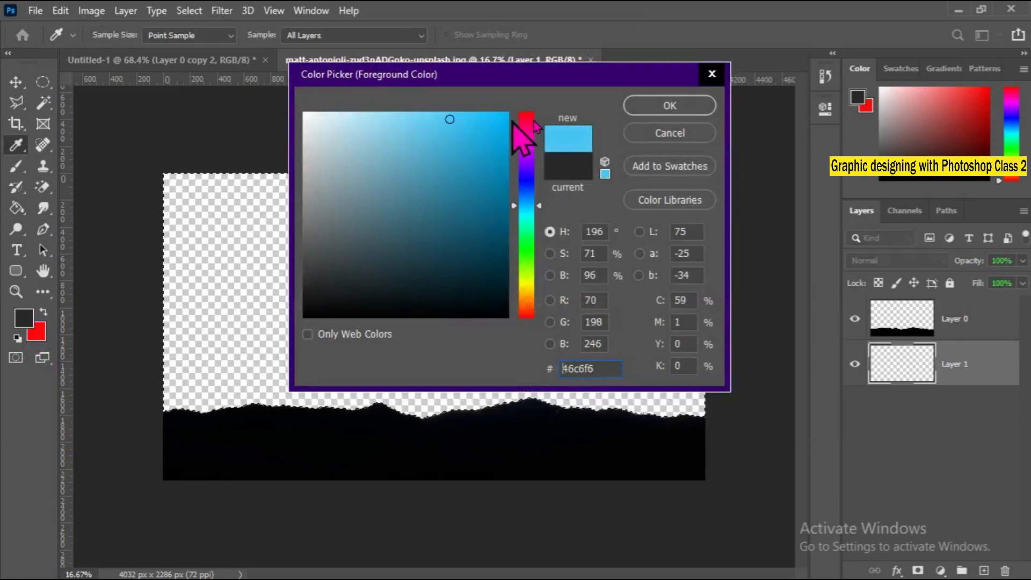
{"action": "left_click", "coordinate": [680, 105]}
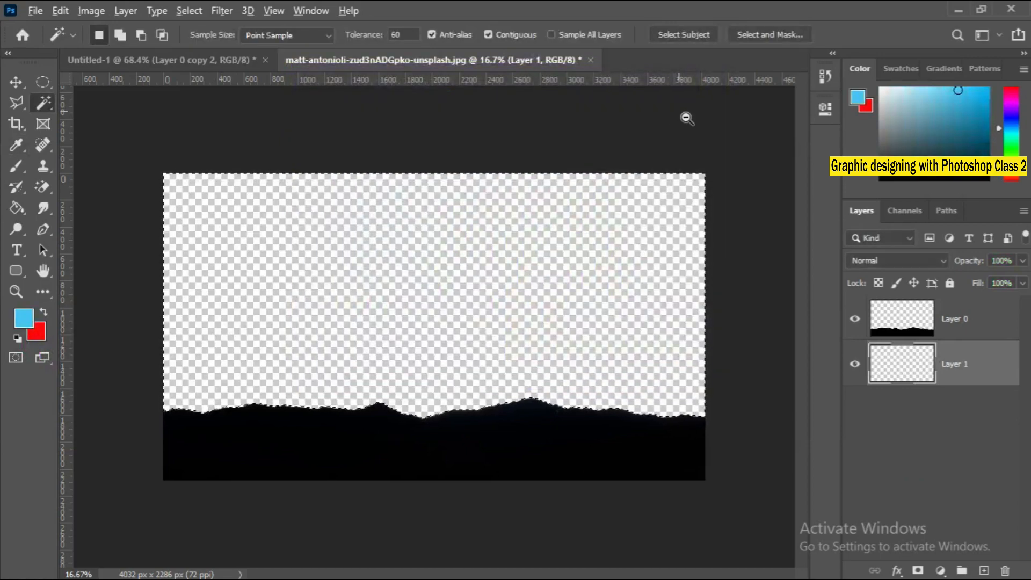
{"action": "key", "text": "alt+BackSpace"}
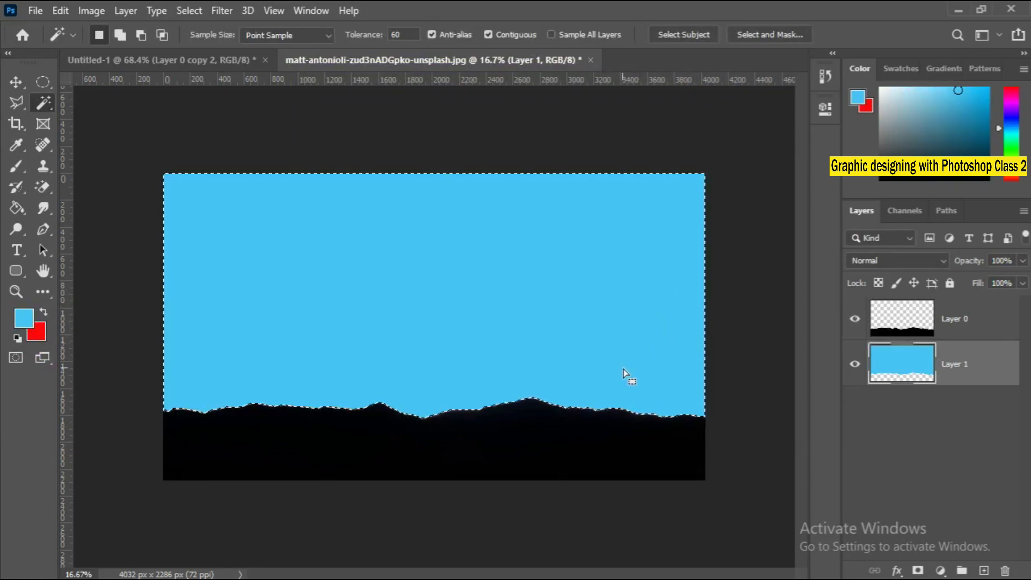
{"action": "key", "text": "ctrl+d"}
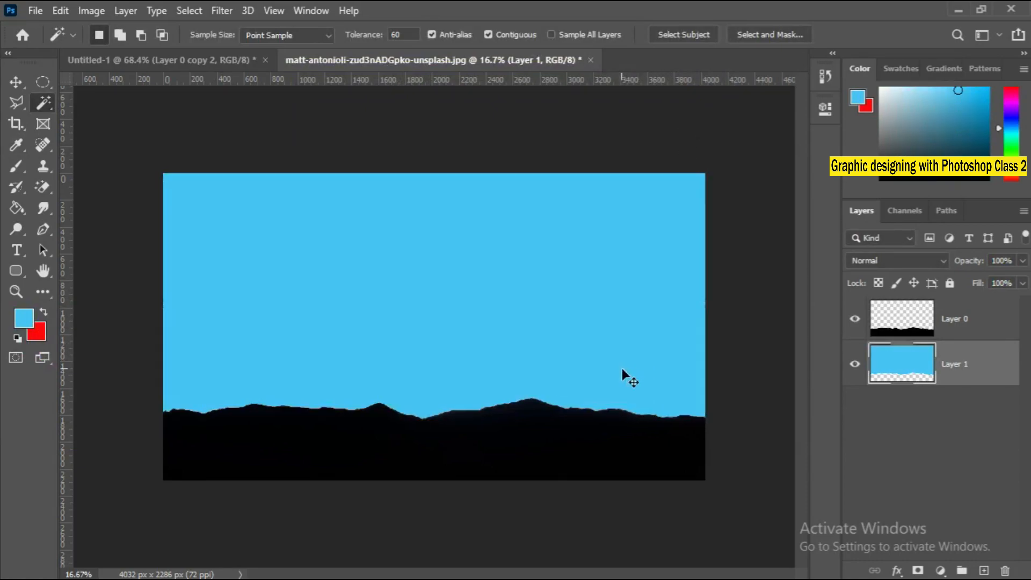
Undo the blue fill and the layer reordering, and clear the sky selection.
{"action": "left_click", "coordinate": [591, 394]}
{"action": "key", "text": "Delete"}
{"action": "key", "text": "ctrl+bracketright"}
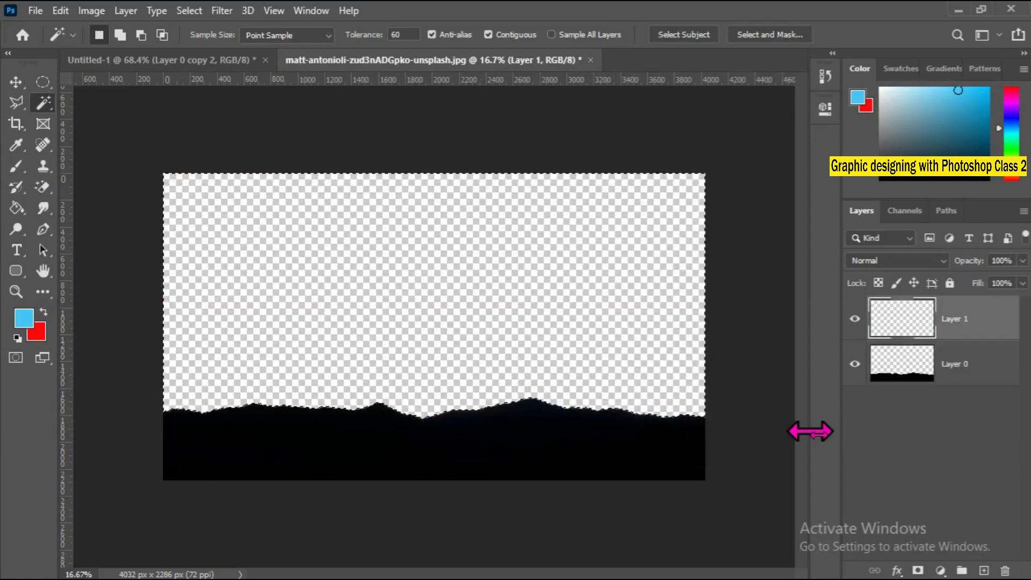
{"action": "key", "text": "ctrl+d"}
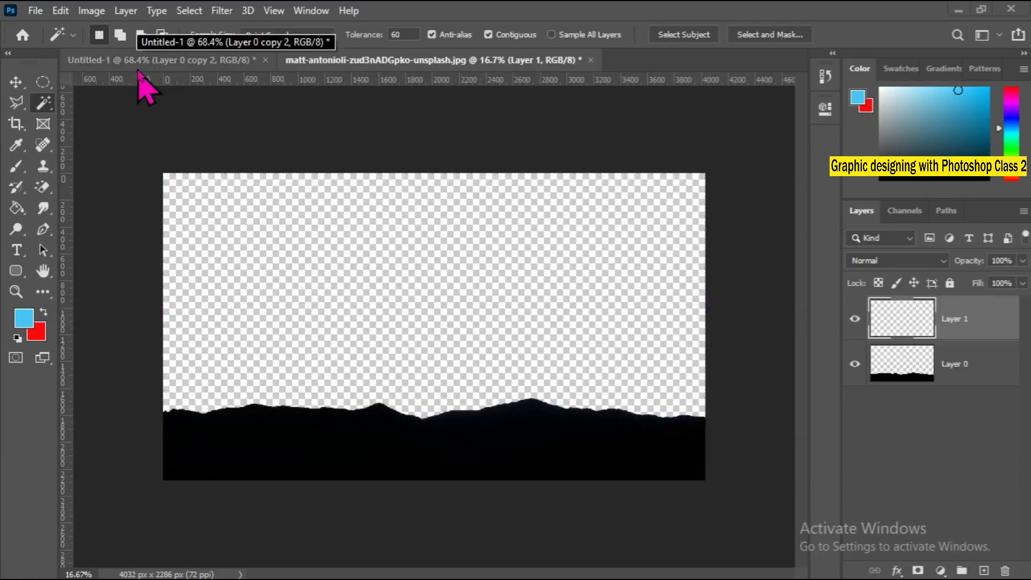
Open the skyscraper photo with the airplane from the Downloads folder.
{"action": "left_click", "coordinate": [35, 11]}
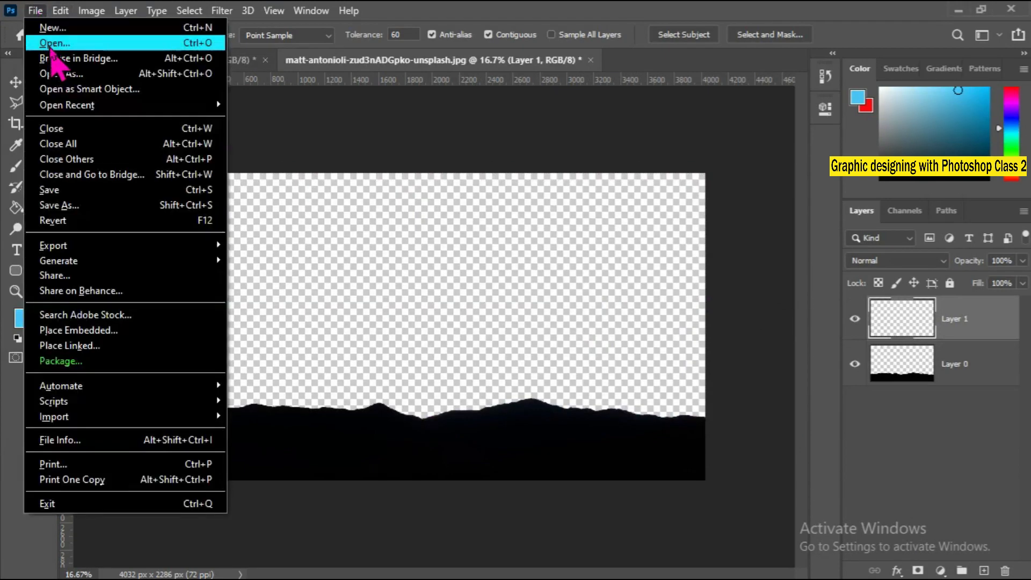
{"action": "key", "text": "Escape"}
{"action": "left_click", "coordinate": [288, 223]}
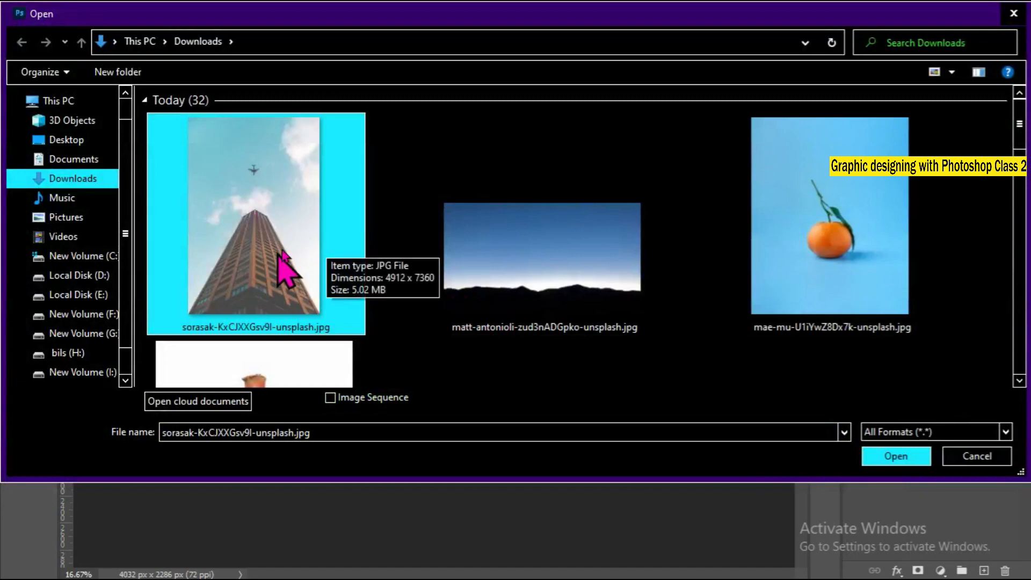
{"action": "left_click", "coordinate": [895, 458]}
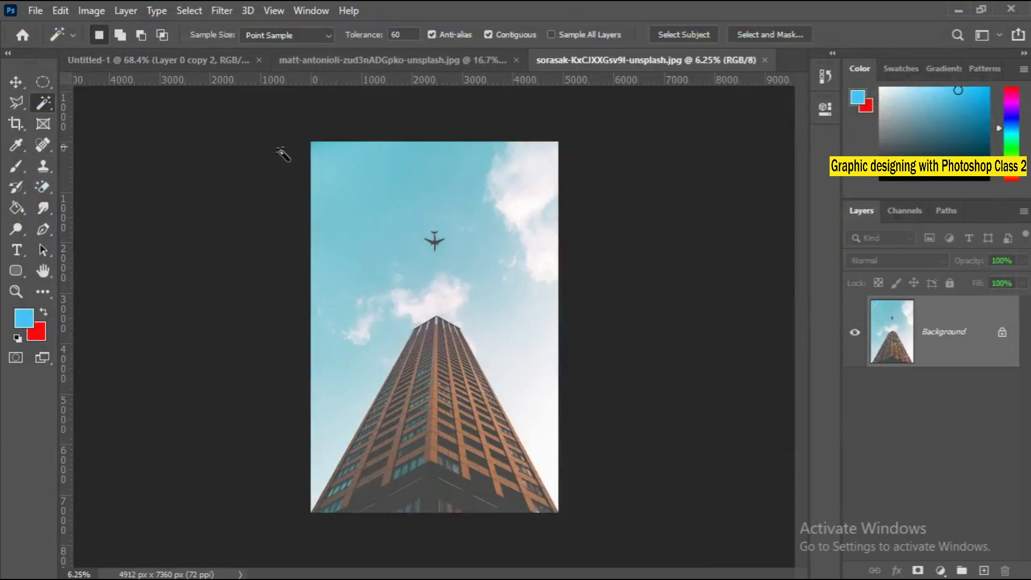
Copy a wide rectangular marquee of sky above the airplane and paste it into the mountain document.
{"action": "left_click", "coordinate": [42, 82]}
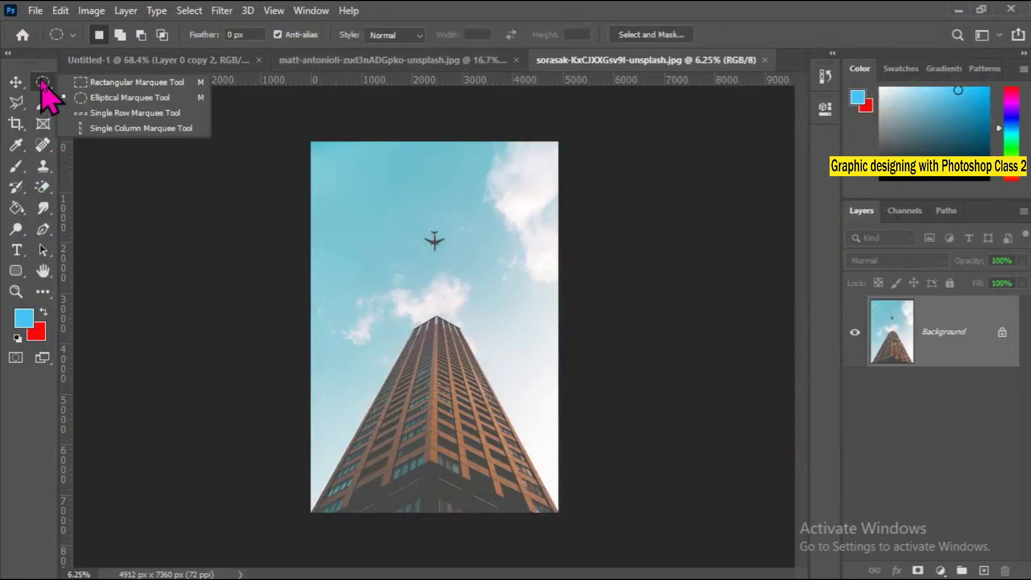
{"action": "left_click", "coordinate": [124, 83]}
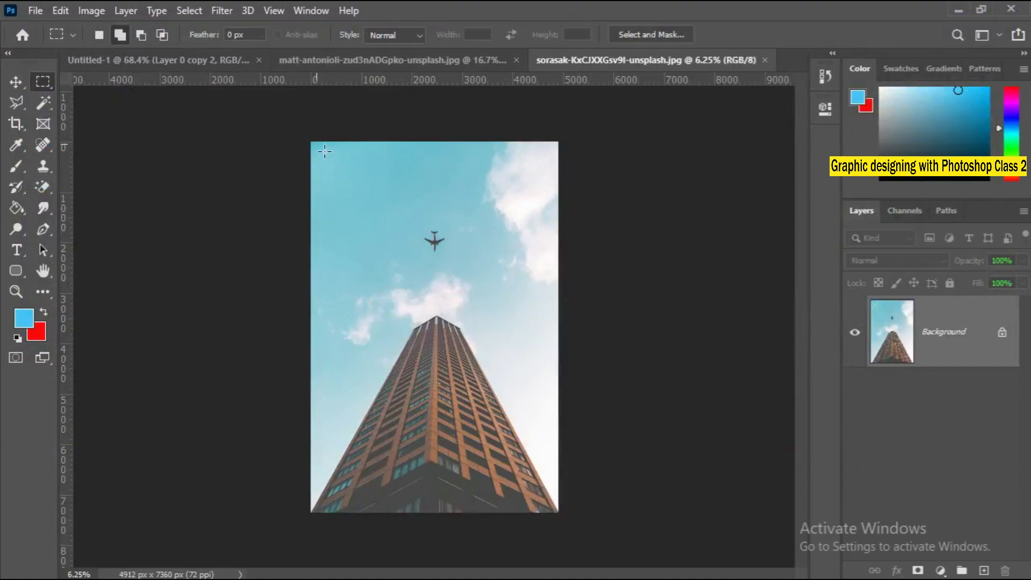
{"action": "left_click_drag", "start_coordinate": [324, 151], "coordinate": [541, 231]}
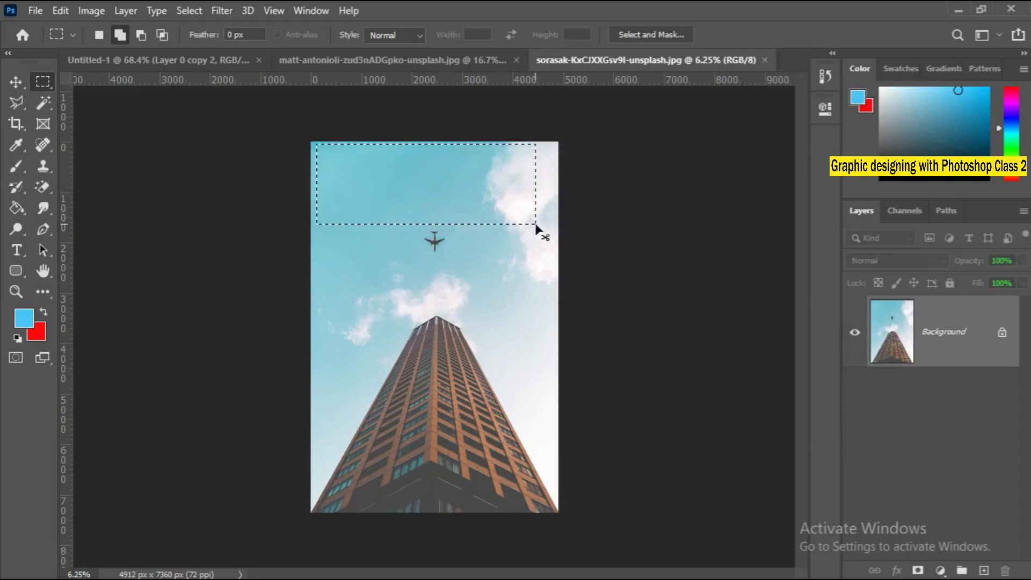
{"action": "left_click_drag", "start_coordinate": [537, 225], "coordinate": [462, 86]}
{"action": "key", "text": "ctrl+v"}
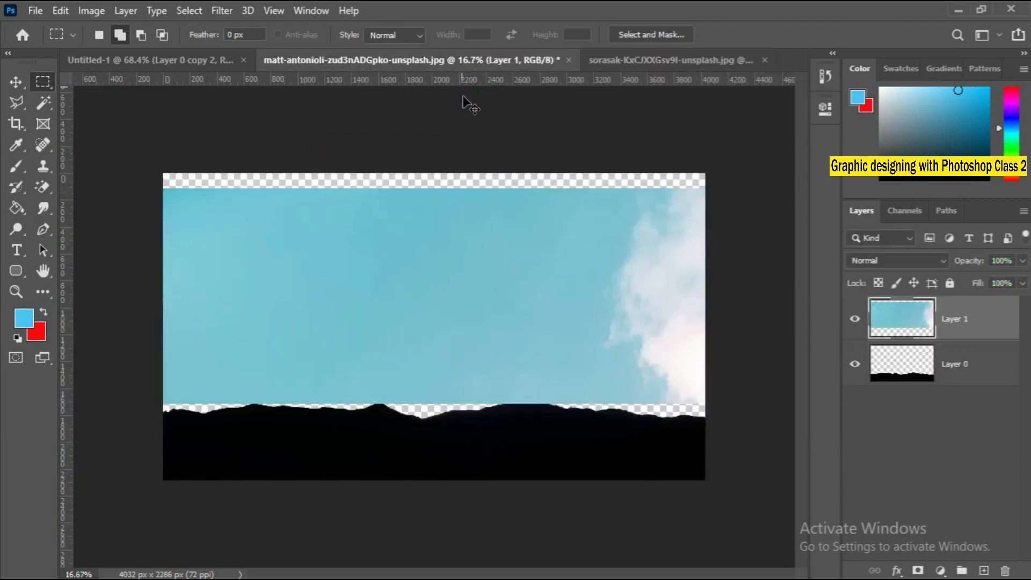
Scale the pasted sky to about 124% and position it to cover the empty area above the mountains.
{"action": "left_click", "coordinate": [15, 82]}
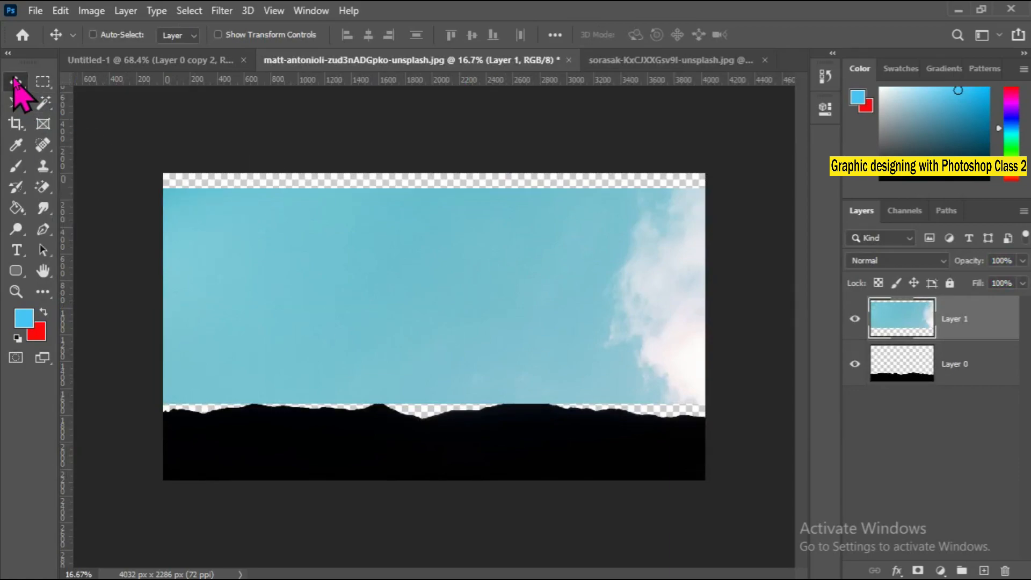
{"action": "key", "text": "ctrl+t"}
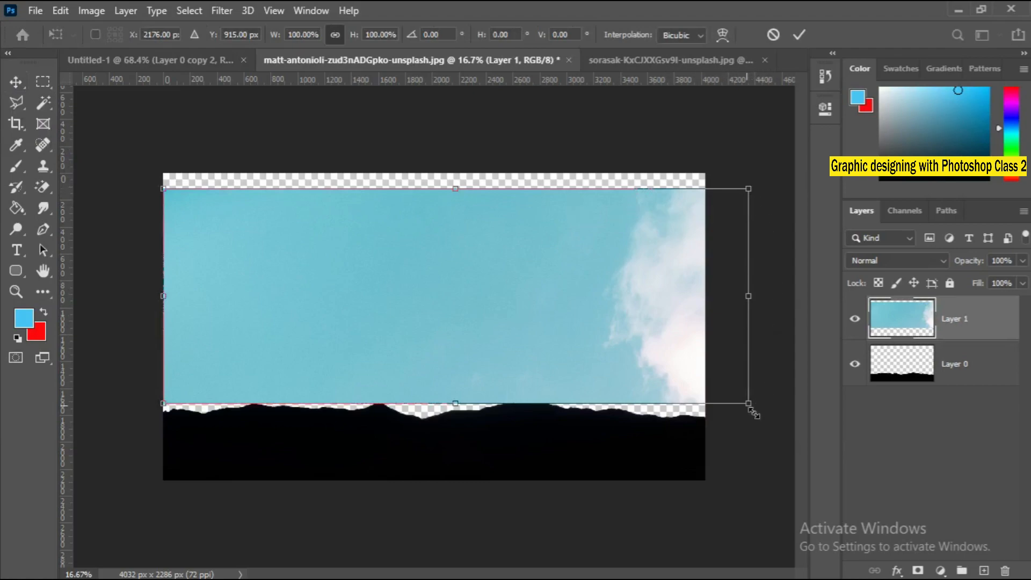
{"action": "left_click_drag", "start_coordinate": [752, 412], "coordinate": [771, 531]}
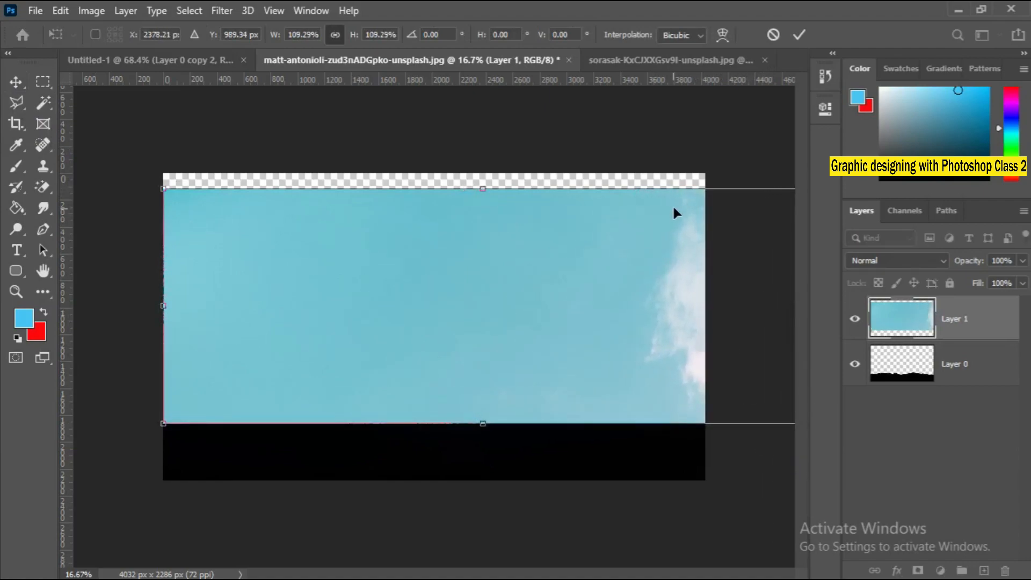
{"action": "left_click_drag", "start_coordinate": [653, 189], "coordinate": [605, 184]}
{"action": "left_click_drag", "start_coordinate": [780, 410], "coordinate": [866, 442]}
Place the sky layer beneath the mountain layer and shift the sky sideways to bring more of the white cloud into frame.
{"action": "left_click", "coordinate": [913, 341]}
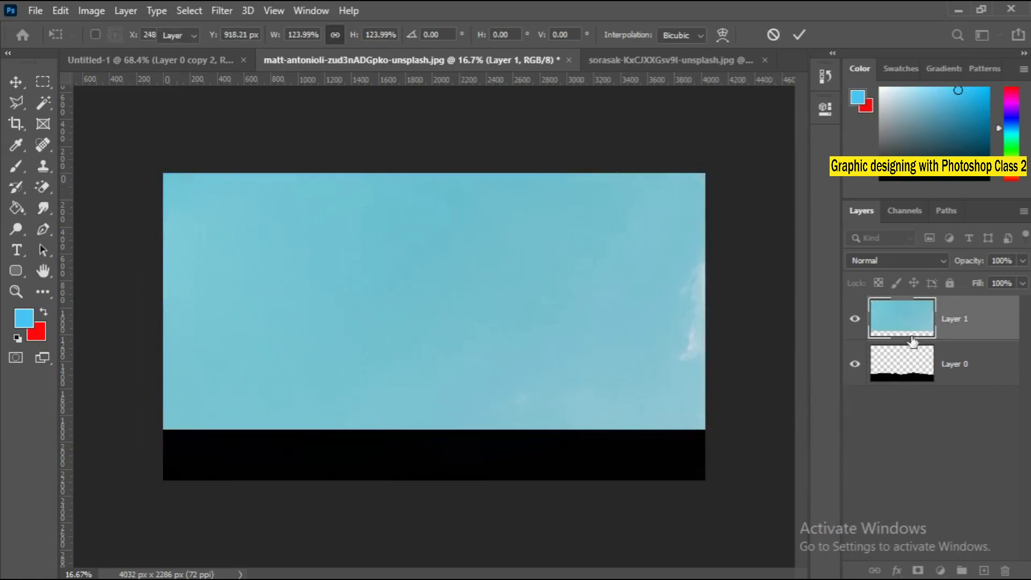
{"action": "left_click_drag", "start_coordinate": [912, 326], "coordinate": [908, 379]}
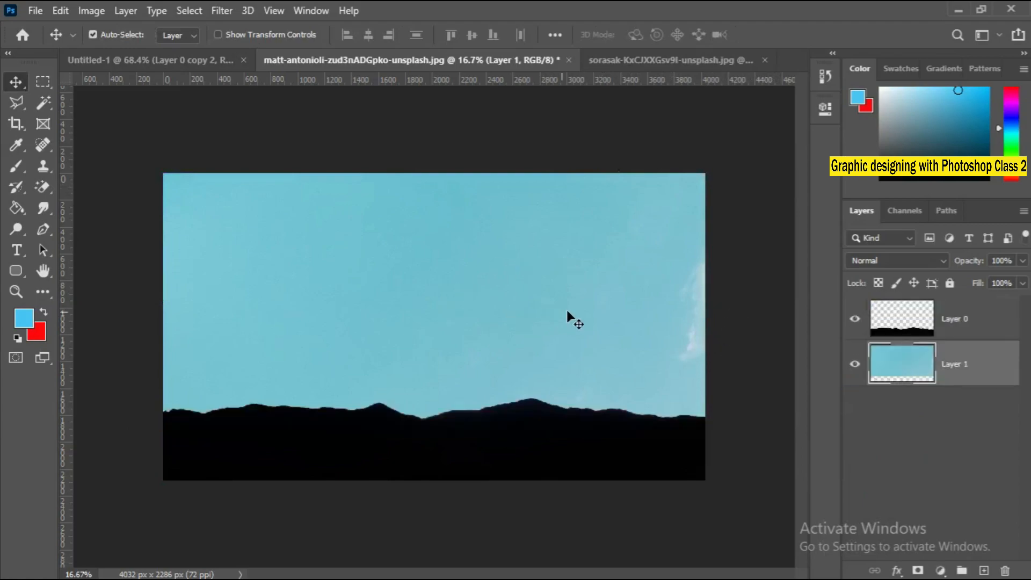
{"action": "left_click_drag", "start_coordinate": [567, 312], "coordinate": [539, 314]}
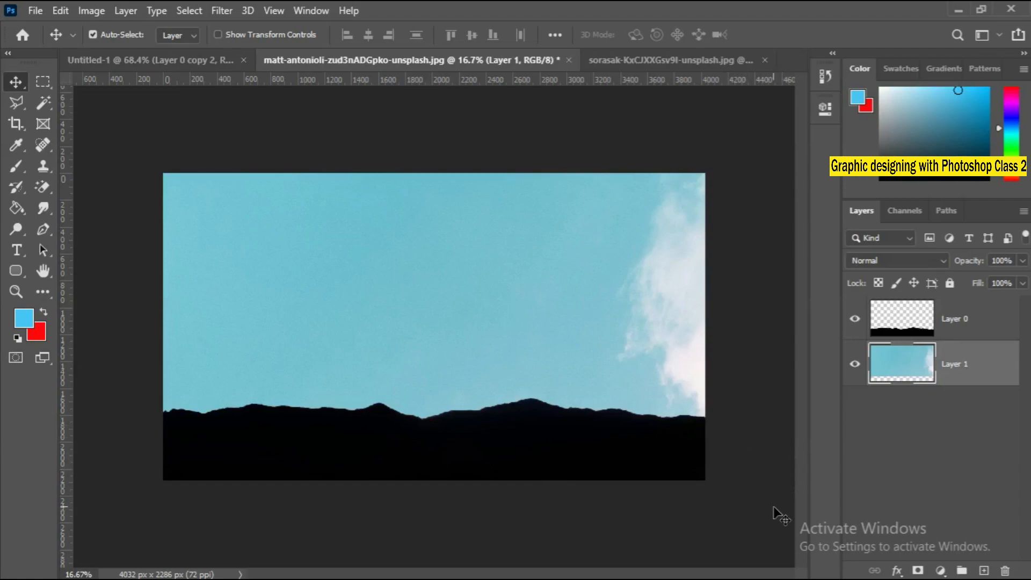
Switch from the Magic Wand to the Quick Selection Tool.
{"action": "left_click", "coordinate": [41, 102]}
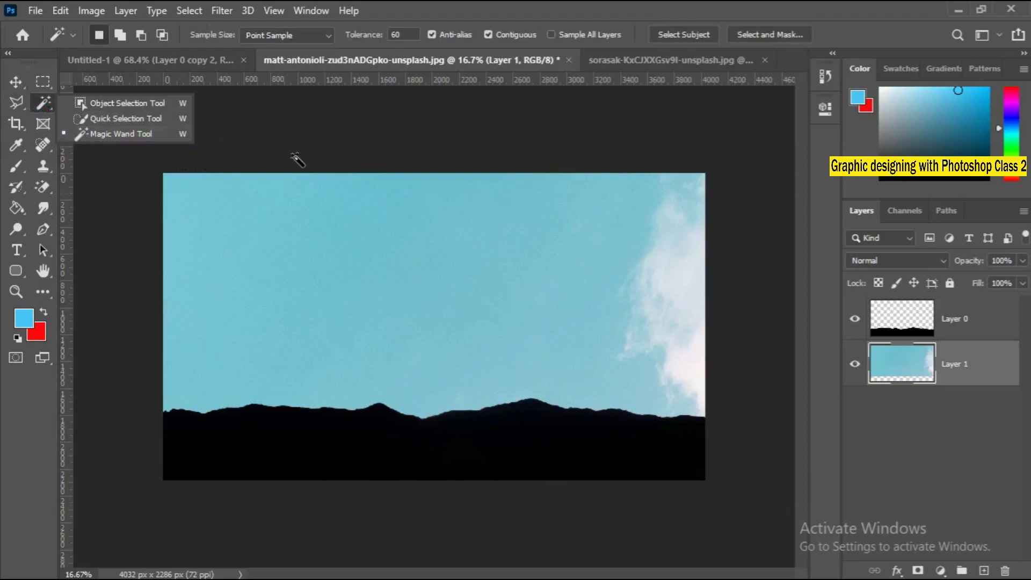
{"action": "left_click", "coordinate": [995, 578]}
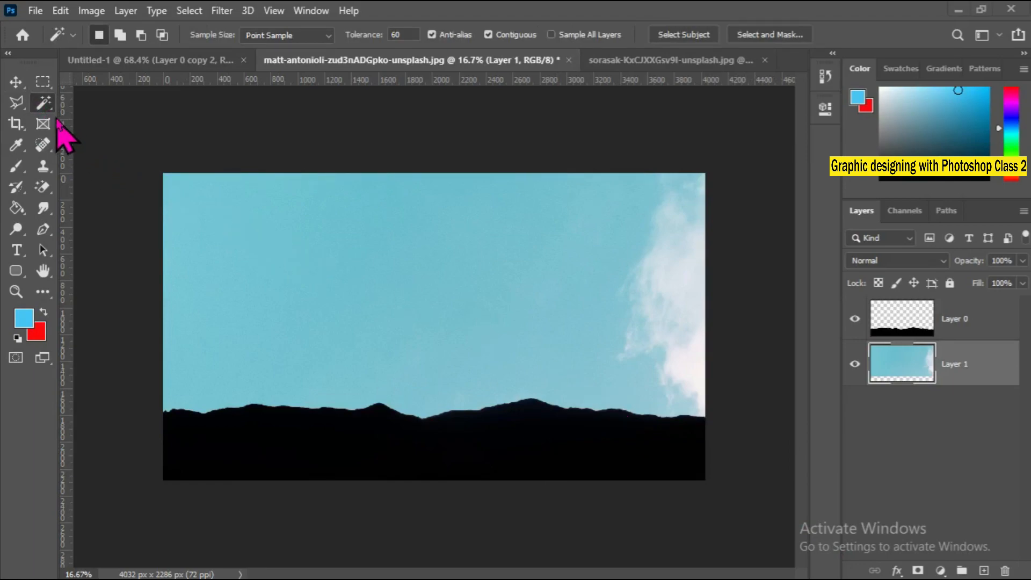
{"action": "right_click", "coordinate": [41, 104]}
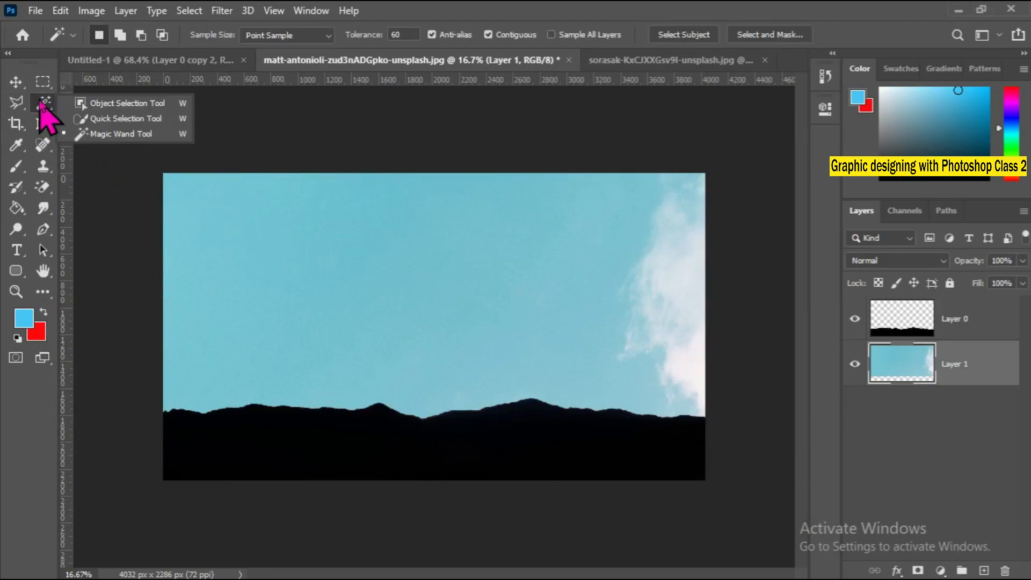
{"action": "left_click", "coordinate": [140, 121]}
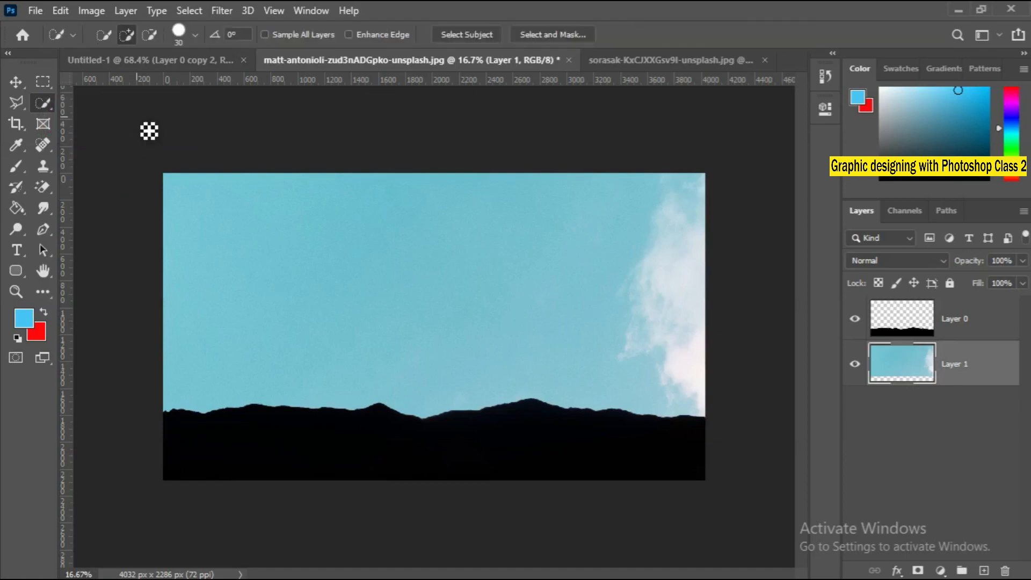
{"action": "left_click", "coordinate": [211, 454], "text": "ctrl"}
{"action": "left_click", "coordinate": [211, 455], "text": "ctrl"}
{"action": "left_click", "coordinate": [211, 455], "text": "ctrl"}
{"action": "left_click", "coordinate": [212, 455], "text": "ctrl"}
{"action": "left_click", "coordinate": [212, 454], "text": "ctrl"}
{"action": "left_click", "coordinate": [213, 455], "text": "ctrl"}
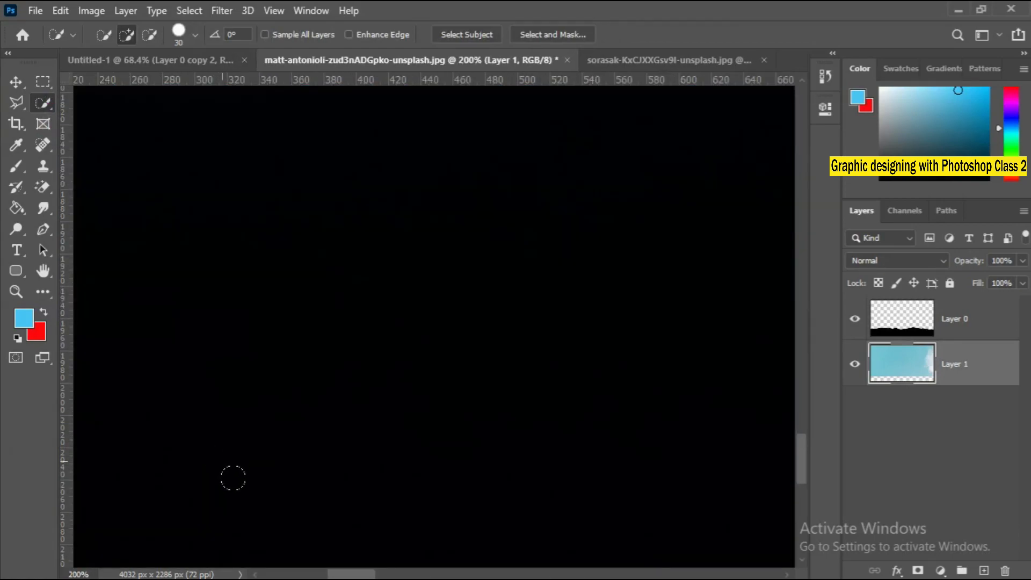
{"action": "right_click", "coordinate": [210, 458], "text": "ctrl"}
{"action": "left_click", "coordinate": [219, 466]}
{"action": "left_click", "coordinate": [182, 479], "text": "ctrl"}
{"action": "left_click", "coordinate": [180, 480], "text": "ctrl"}
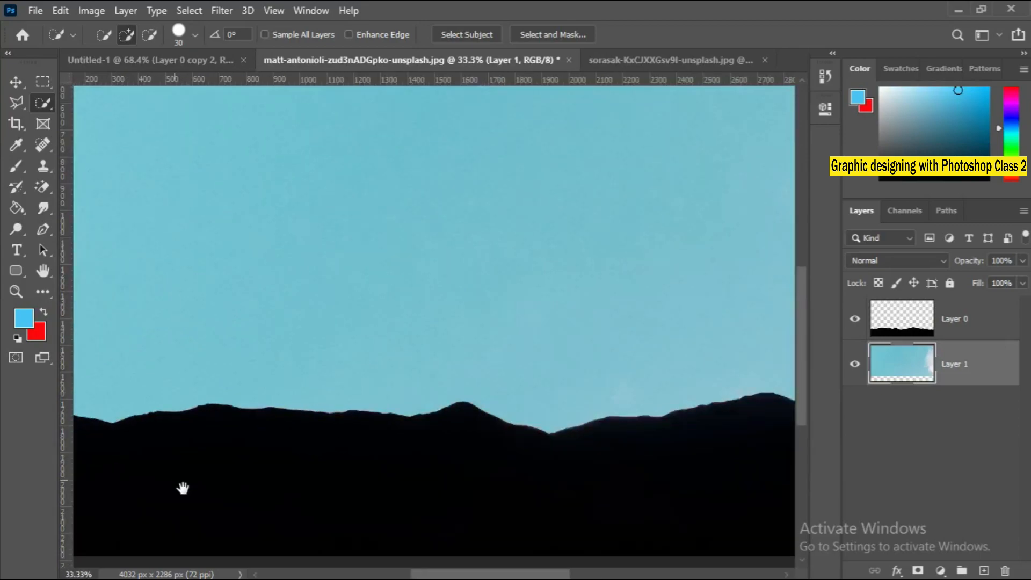
{"action": "left_click_drag", "start_coordinate": [183, 488], "coordinate": [257, 470]}
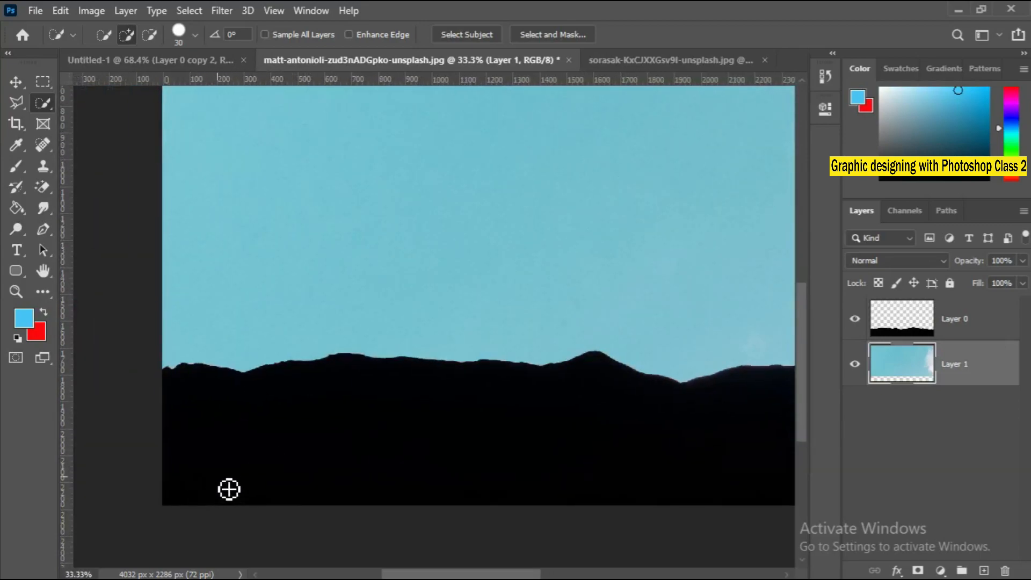
{"action": "left_click", "coordinate": [209, 488], "text": "ctrl"}
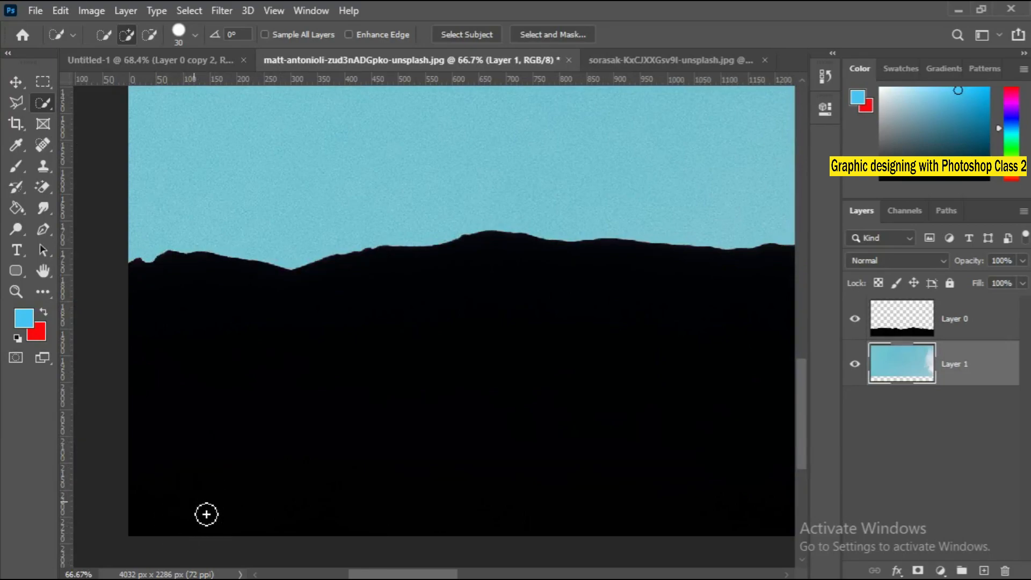
{"action": "left_click", "coordinate": [158, 538]}
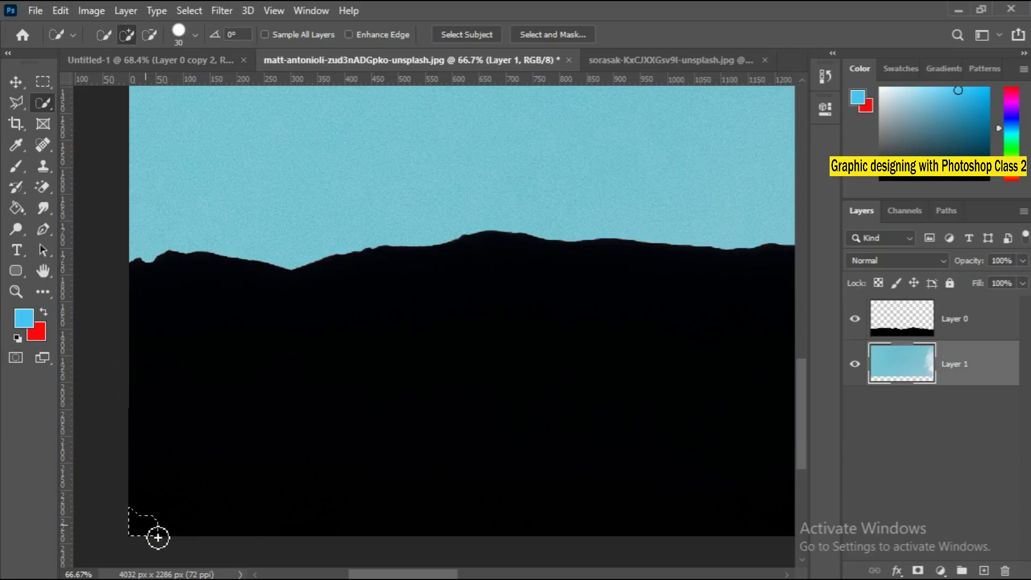
{"action": "mouse_move", "coordinate": [165, 537]}
{"action": "left_mouse_down"}
{"action": "mouse_move", "coordinate": [344, 442]}
{"action": "mouse_move", "coordinate": [395, 380]}
{"action": "mouse_move", "coordinate": [406, 348]}
{"action": "mouse_move", "coordinate": [395, 332]}
{"action": "mouse_move", "coordinate": [165, 323]}
{"action": "mouse_move", "coordinate": [163, 300]}
{"action": "mouse_move", "coordinate": [182, 280]}
{"action": "mouse_move", "coordinate": [295, 291]}
{"action": "mouse_move", "coordinate": [210, 272]}
{"action": "mouse_move", "coordinate": [215, 282]}
{"action": "mouse_move", "coordinate": [434, 318]}
{"action": "mouse_move", "coordinate": [571, 355]}
{"action": "mouse_move", "coordinate": [514, 399]}
{"action": "mouse_move", "coordinate": [495, 381]}
{"action": "left_mouse_up"}
{"action": "key", "text": "ctrl+d"}
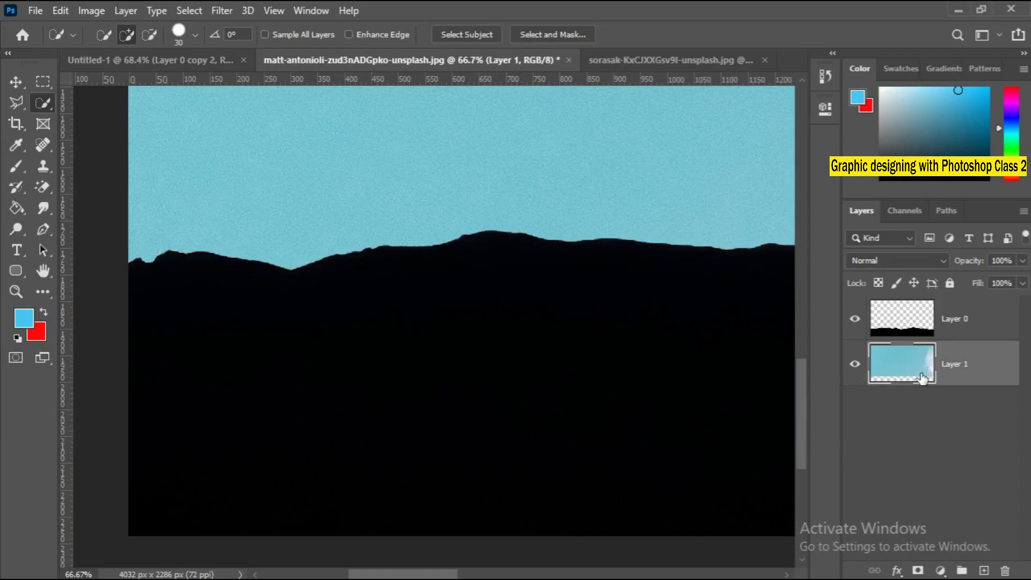
Select the entire black mountain silhouette on Layer 0 with the Quick Selection Tool.
{"action": "left_click", "coordinate": [916, 334]}
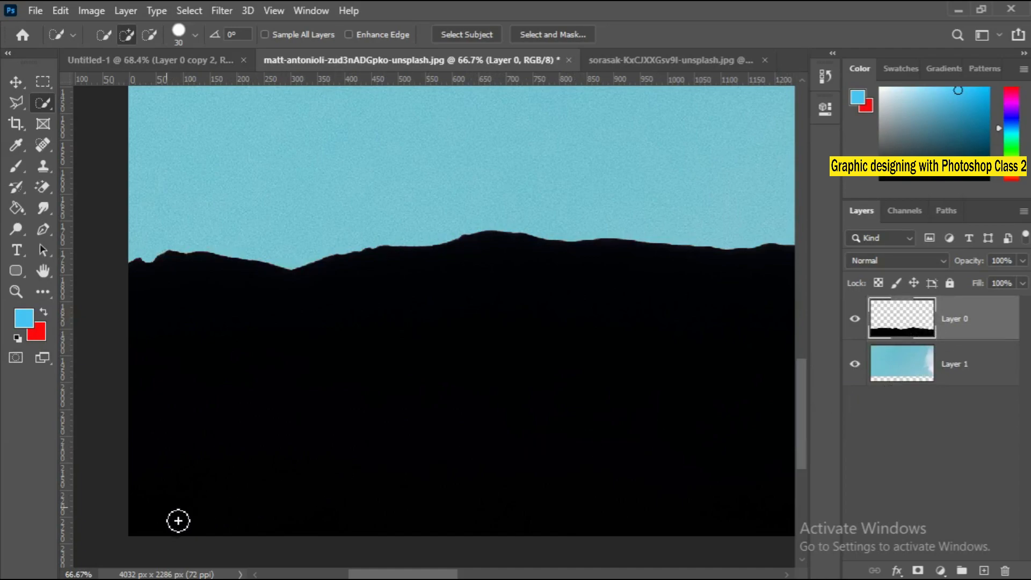
{"action": "left_click_drag", "start_coordinate": [160, 534], "coordinate": [392, 436]}
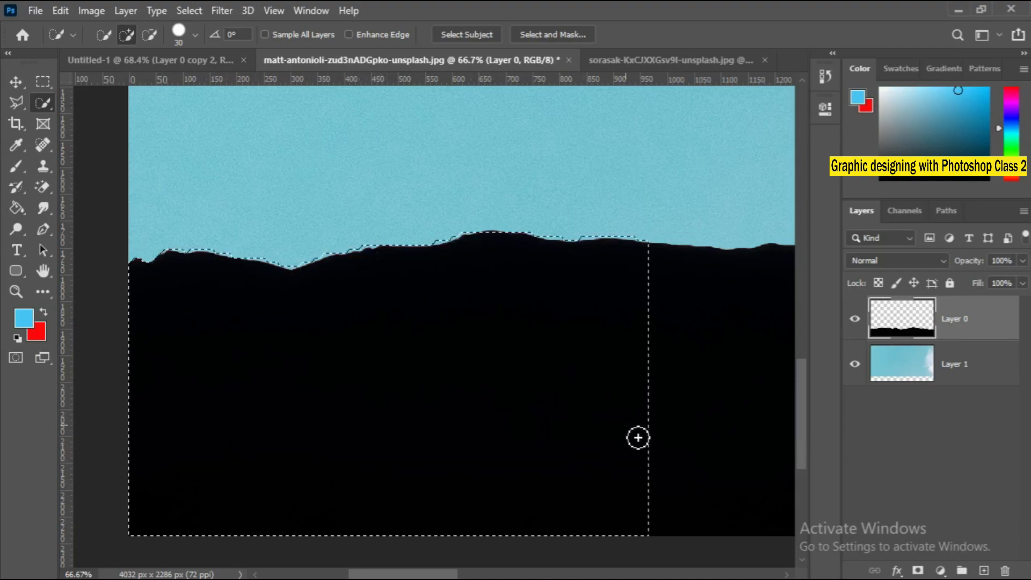
{"action": "mouse_move", "coordinate": [637, 437]}
{"action": "left_mouse_down"}
{"action": "mouse_move", "coordinate": [776, 446]}
{"action": "mouse_move", "coordinate": [375, 449]}
{"action": "mouse_move", "coordinate": [123, 424]}
{"action": "left_mouse_up"}
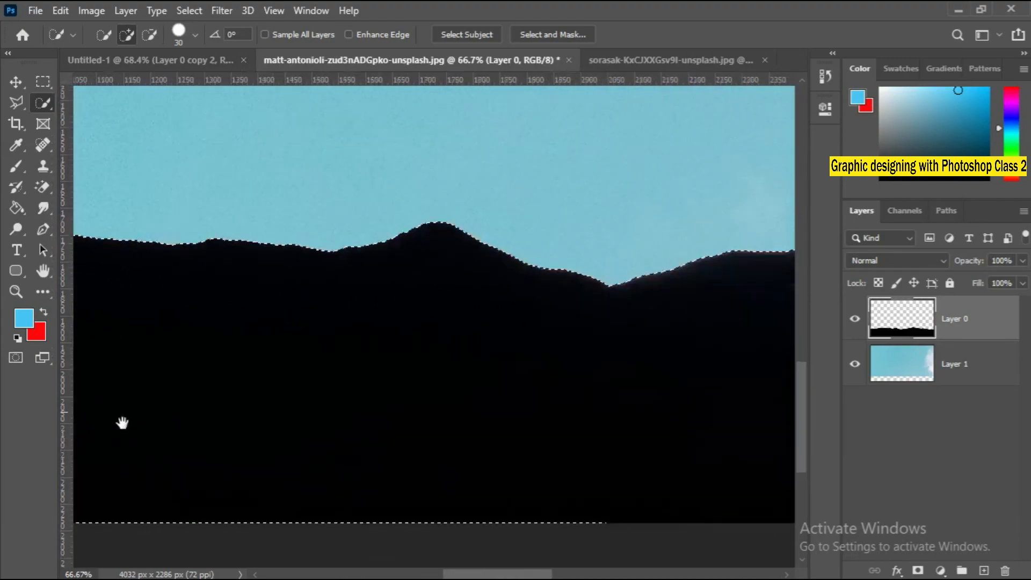
{"action": "right_click", "coordinate": [196, 417]}
{"action": "left_click", "coordinate": [208, 421]}
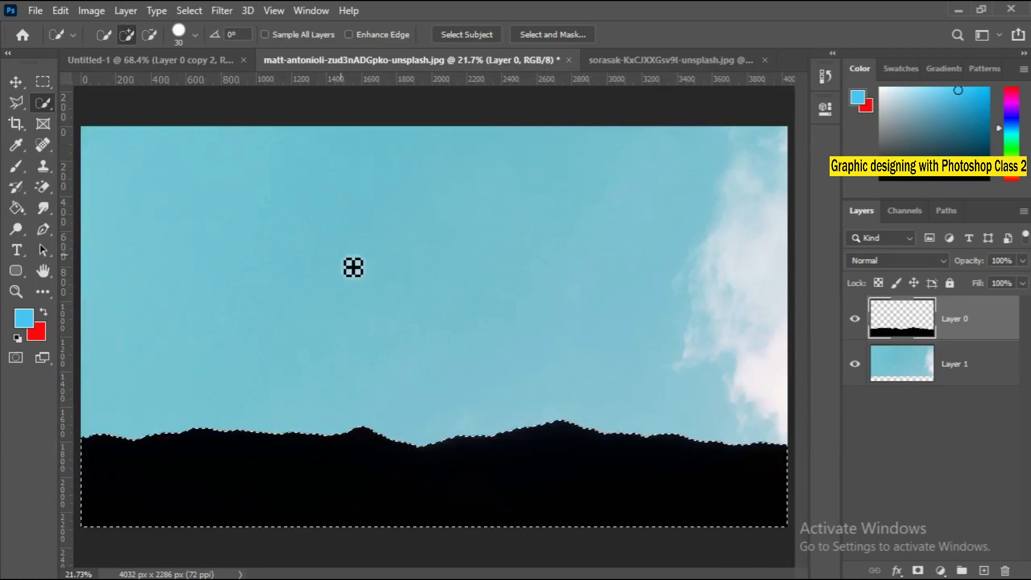
Open the orange fruit photo mae-mu-U1iYwZ8Dx7k-unsplash.jpg from the Downloads folder.
{"action": "left_click", "coordinate": [36, 11]}
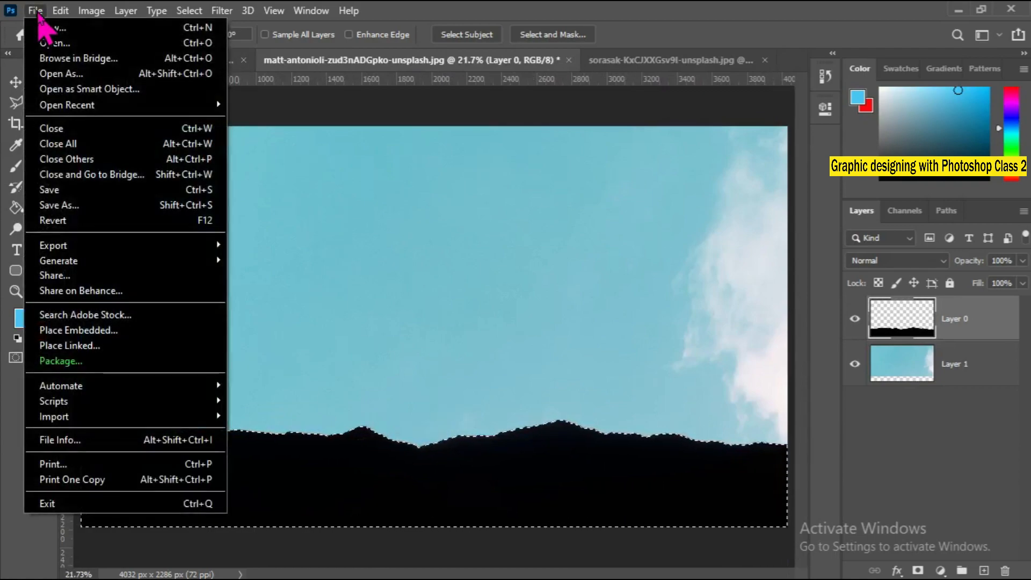
{"action": "left_click", "coordinate": [46, 42]}
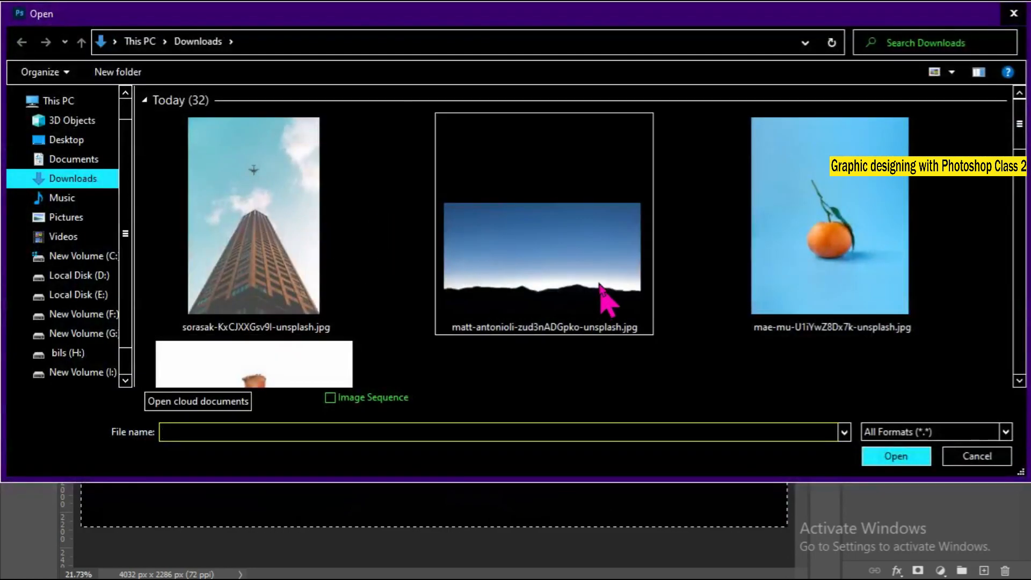
{"action": "left_click", "coordinate": [800, 276]}
{"action": "left_click", "coordinate": [873, 451]}
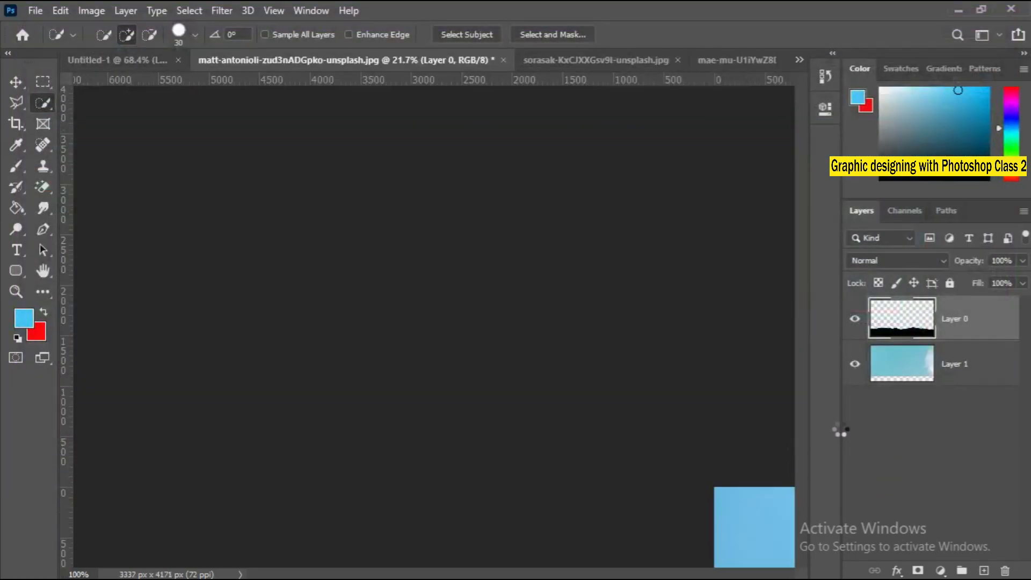
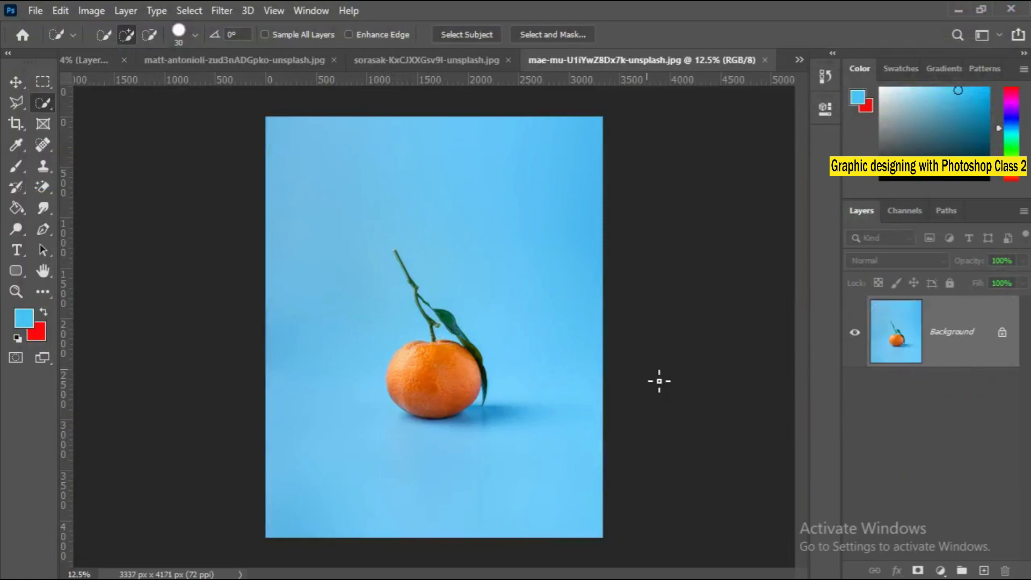
Unlock the Background layer of the orange photo so that it becomes a regular, editable layer.
{"action": "left_click", "coordinate": [1003, 334]}
{"action": "left_click", "coordinate": [410, 385]}
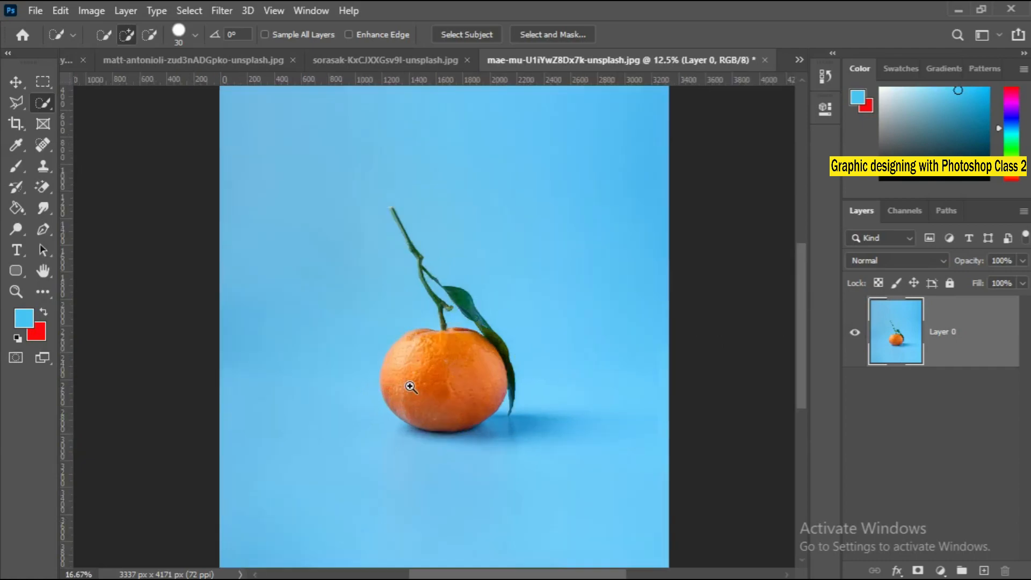
{"action": "left_click", "coordinate": [408, 383]}
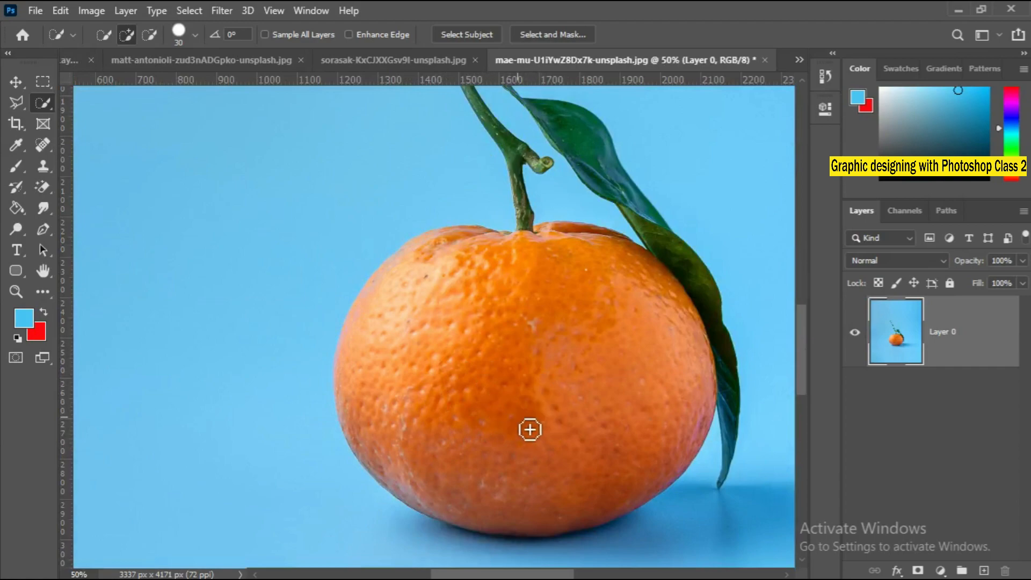
Bring up the on-screen keyboard beside the orange and make a trial Quick Selection of the fruit.
{"action": "left_click", "coordinate": [501, 576]}
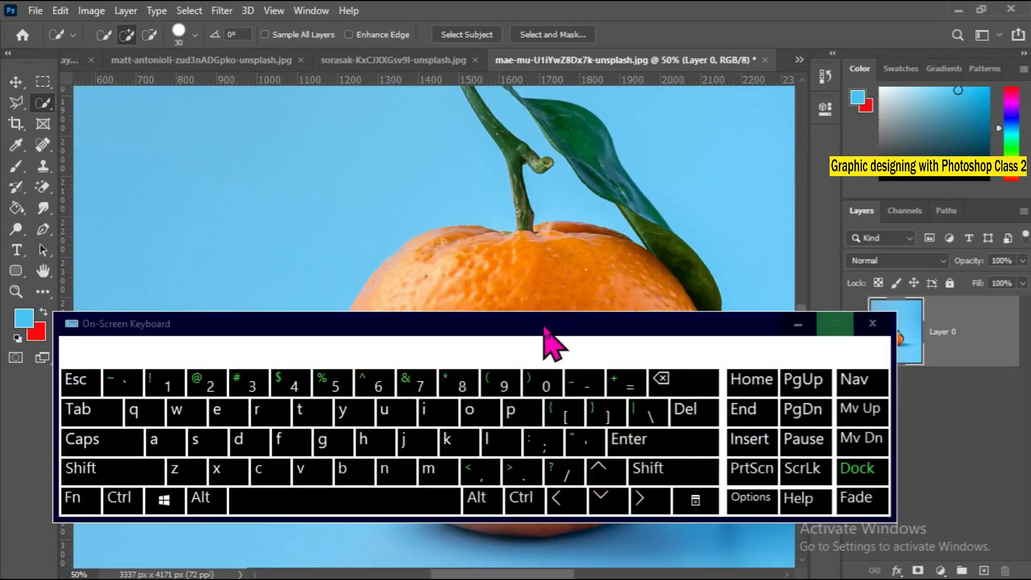
{"action": "left_click_drag", "start_coordinate": [545, 329], "coordinate": [587, 370]}
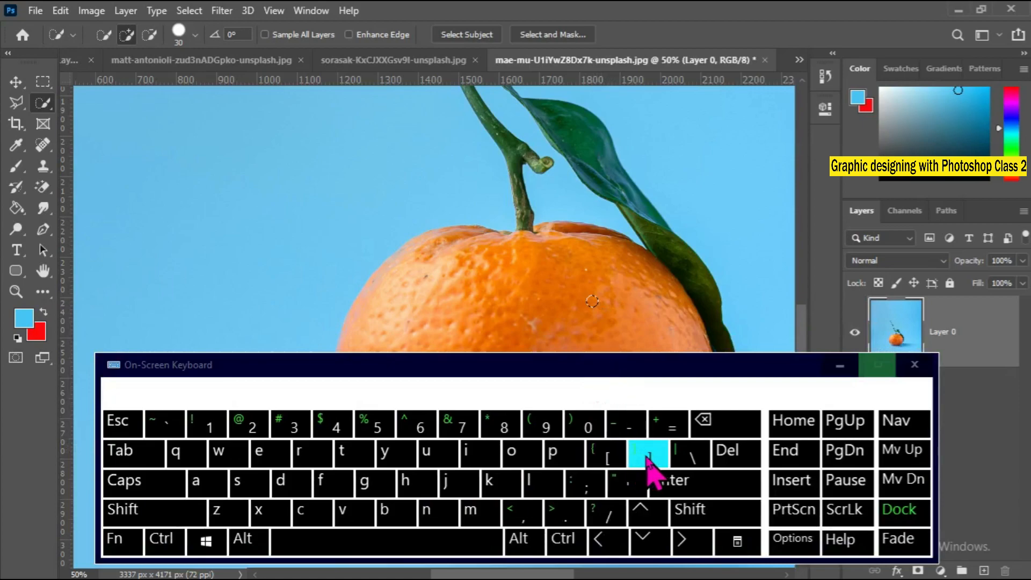
{"action": "left_click", "coordinate": [632, 326]}
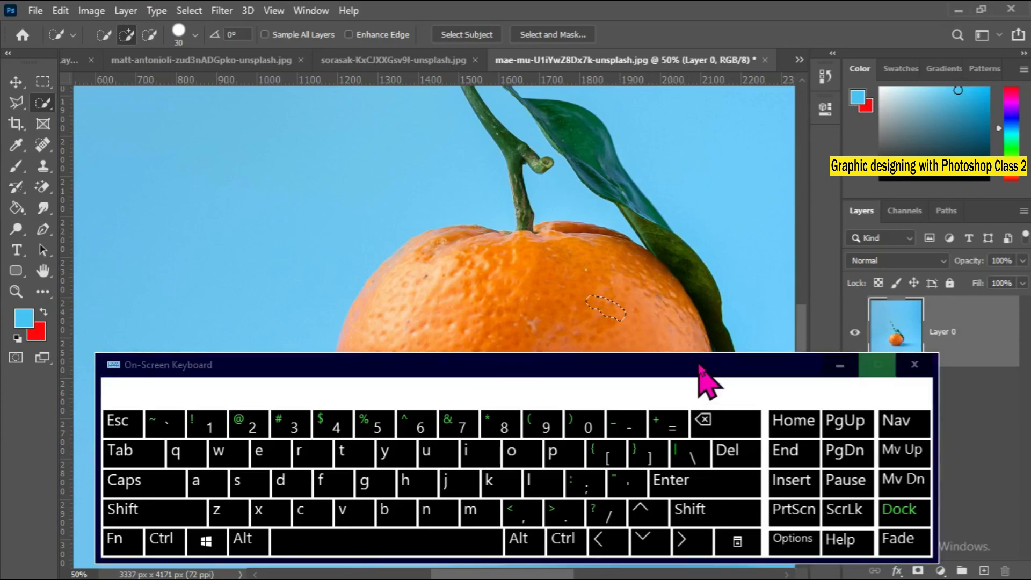
{"action": "left_click", "coordinate": [649, 454]}
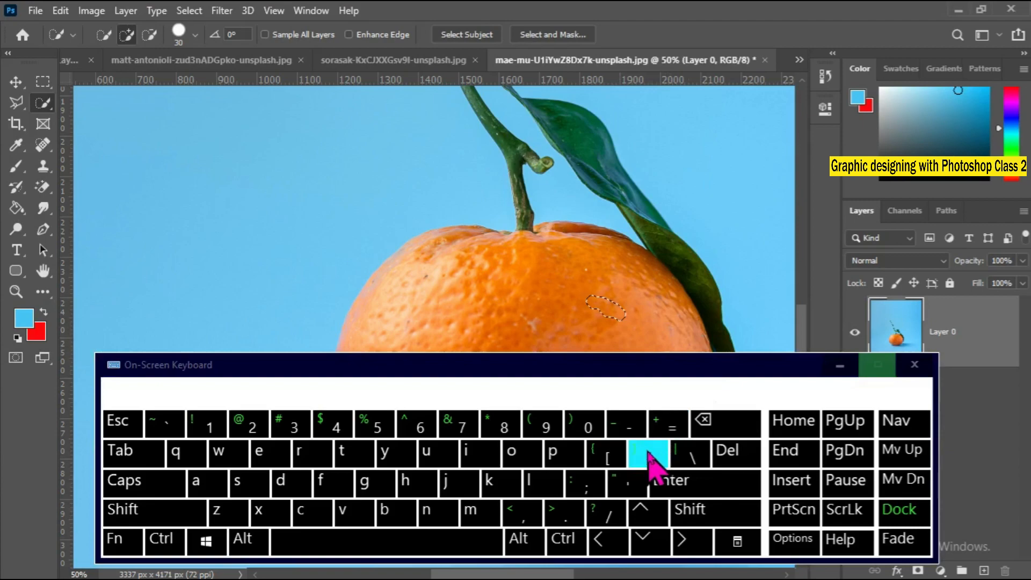
{"action": "left_click", "coordinate": [666, 334]}
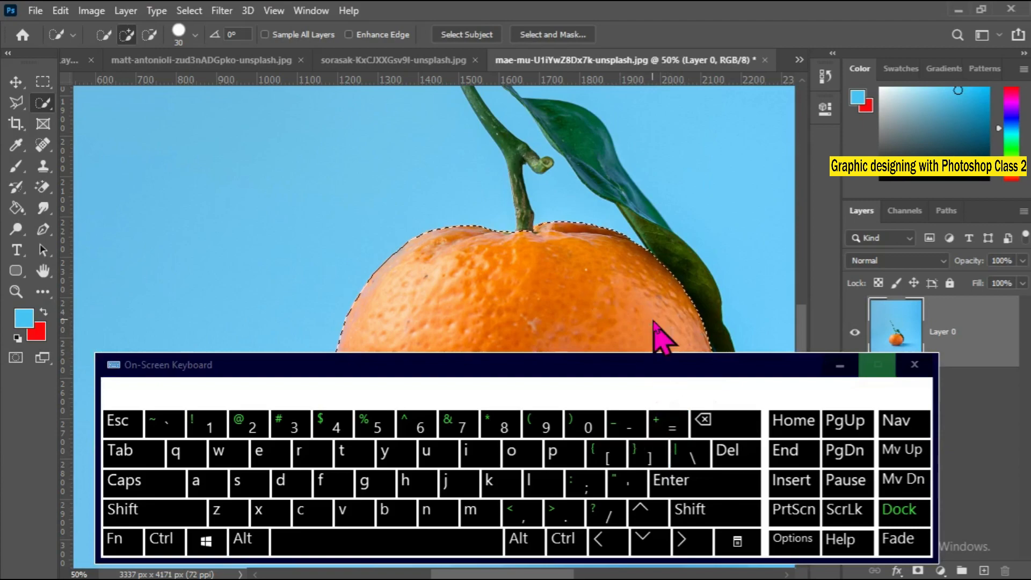
Enlarge the Quick Selection brush to 90 and reduce it to 25 using the on-screen keyboard.
{"action": "left_click", "coordinate": [646, 460]}
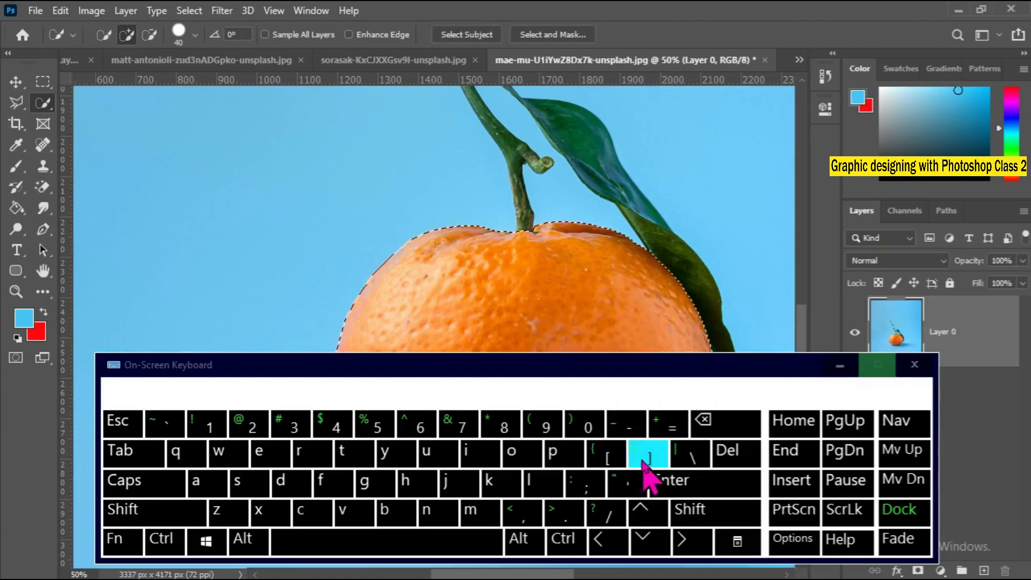
{"action": "left_click", "coordinate": [647, 459]}
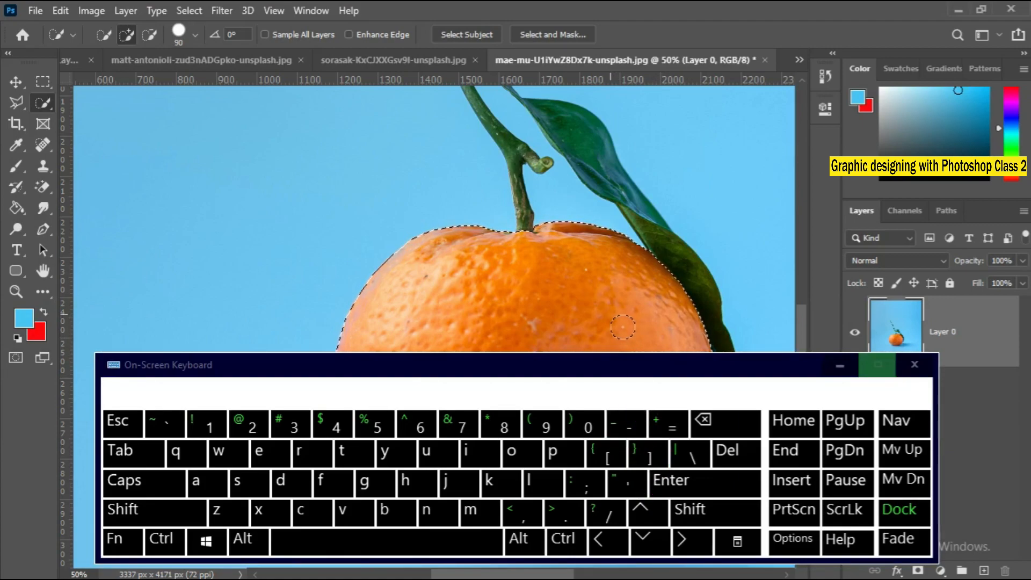
{"action": "left_click", "coordinate": [606, 455]}
{"action": "left_click", "coordinate": [609, 457]}
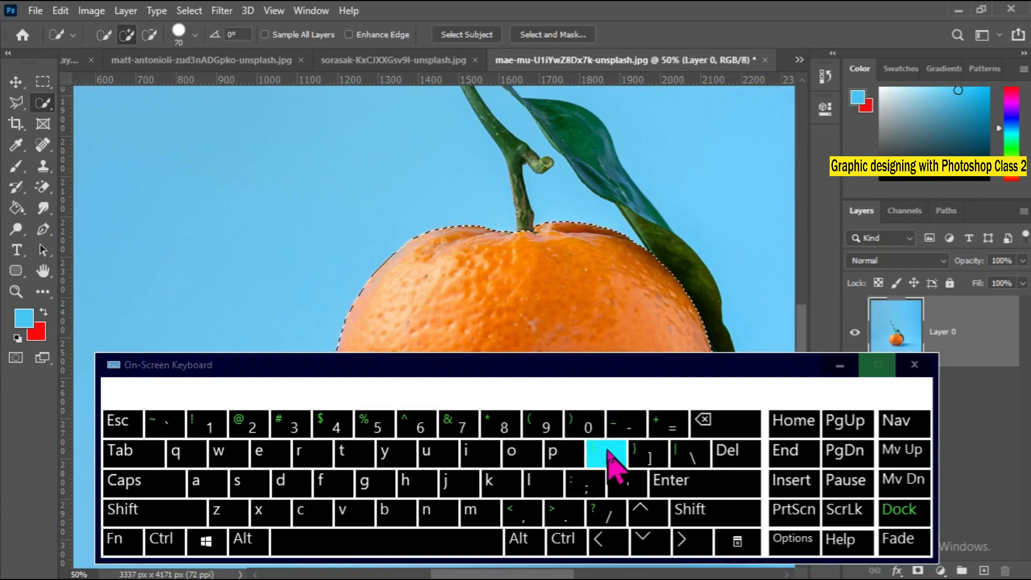
{"action": "left_click", "coordinate": [611, 456]}
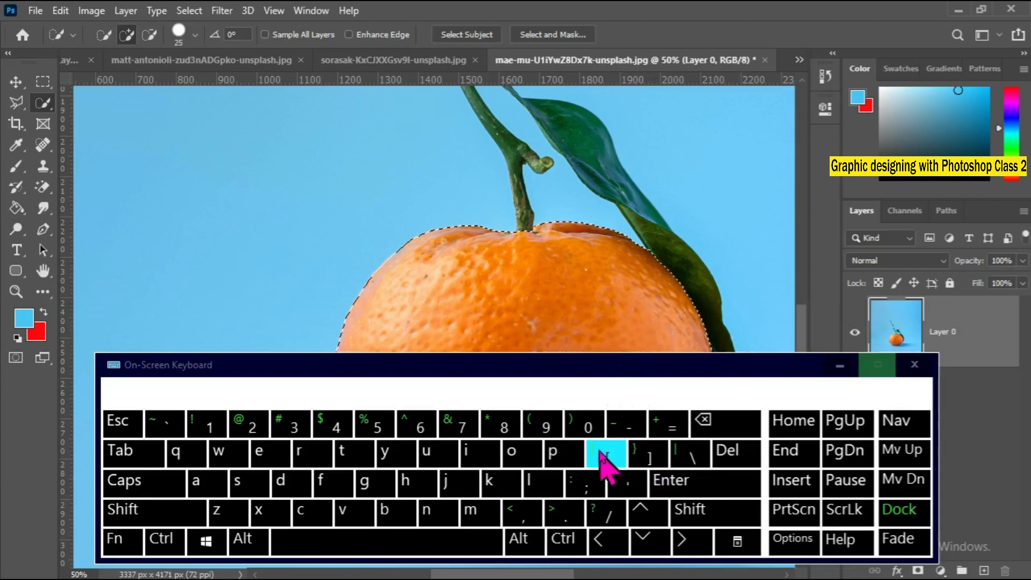
{"action": "left_click", "coordinate": [915, 365]}
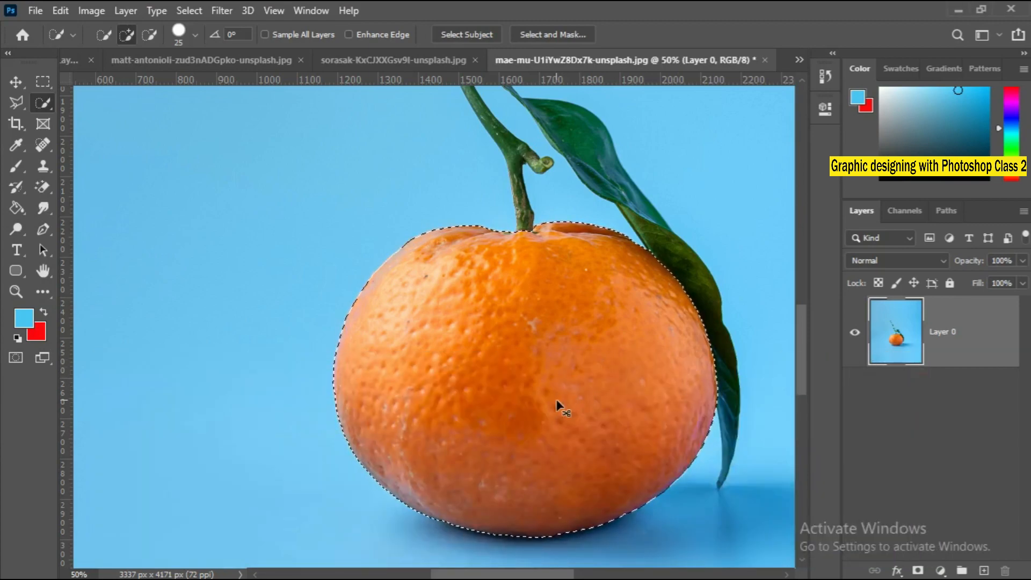
Clear the trial selection and select the whole body of the orange with the Quick Selection Tool.
{"action": "key", "text": "ctrl+d"}
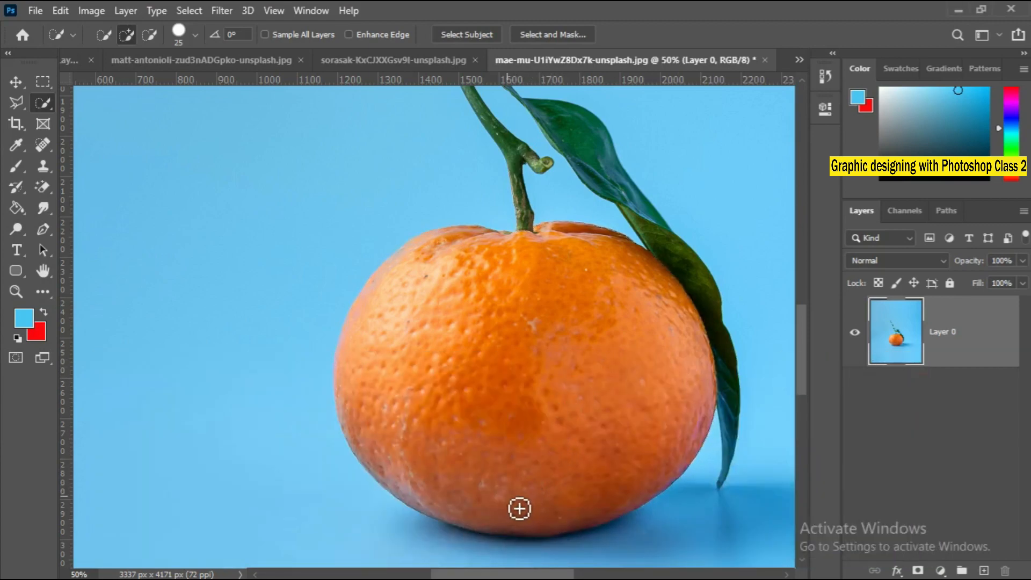
{"action": "scroll", "coordinate": [494, 511], "scroll_direction": "up", "scroll_amount": 3}
{"action": "left_click_drag", "start_coordinate": [498, 507], "coordinate": [486, 443]}
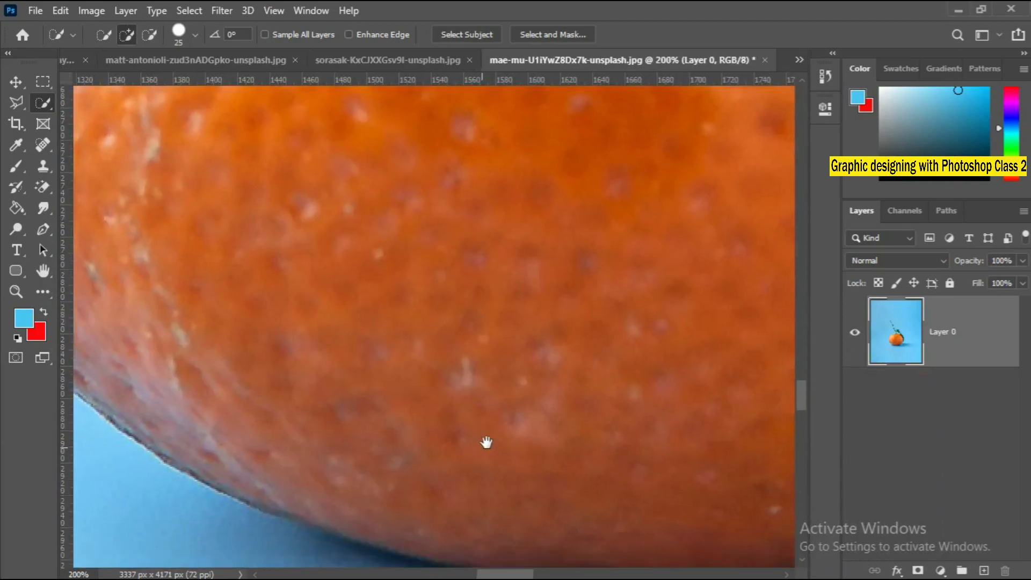
{"action": "right_click", "coordinate": [485, 443]}
{"action": "left_click", "coordinate": [486, 441]}
{"action": "scroll", "coordinate": [437, 413], "scroll_direction": "up", "scroll_amount": 4}
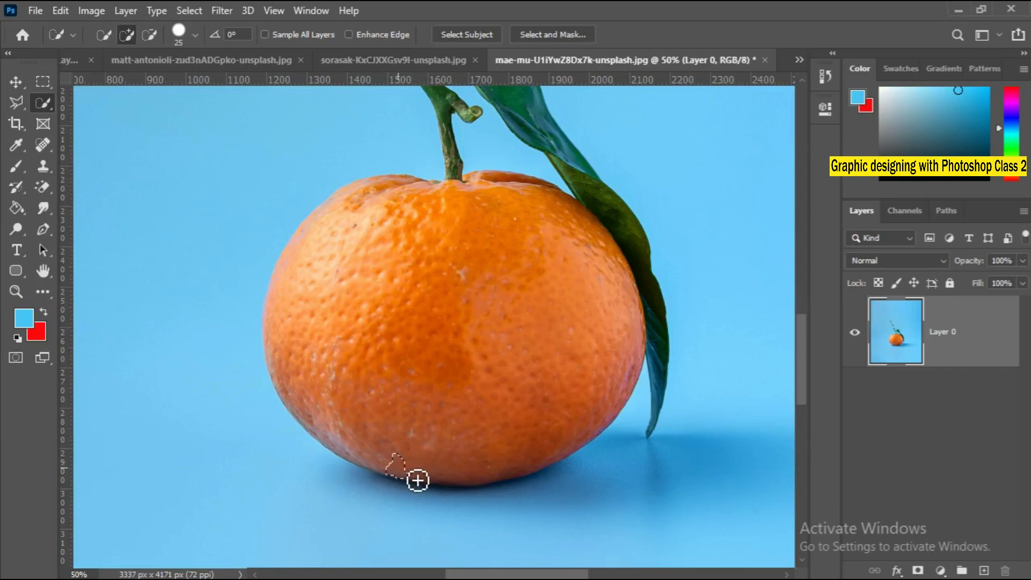
{"action": "left_click_drag", "start_coordinate": [418, 480], "coordinate": [526, 454]}
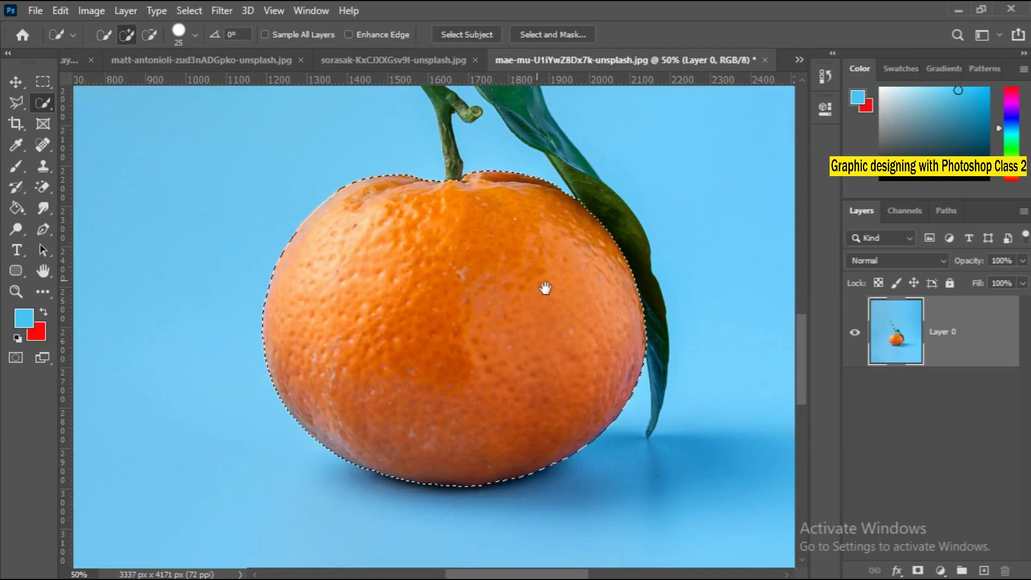
Add the dark green lower part of the leaf, where it rests against the orange, to the selection.
{"action": "scroll", "coordinate": [521, 327], "scroll_direction": "right", "scroll_amount": 2}
{"action": "scroll", "coordinate": [497, 363], "scroll_direction": "up", "scroll_amount": 3}
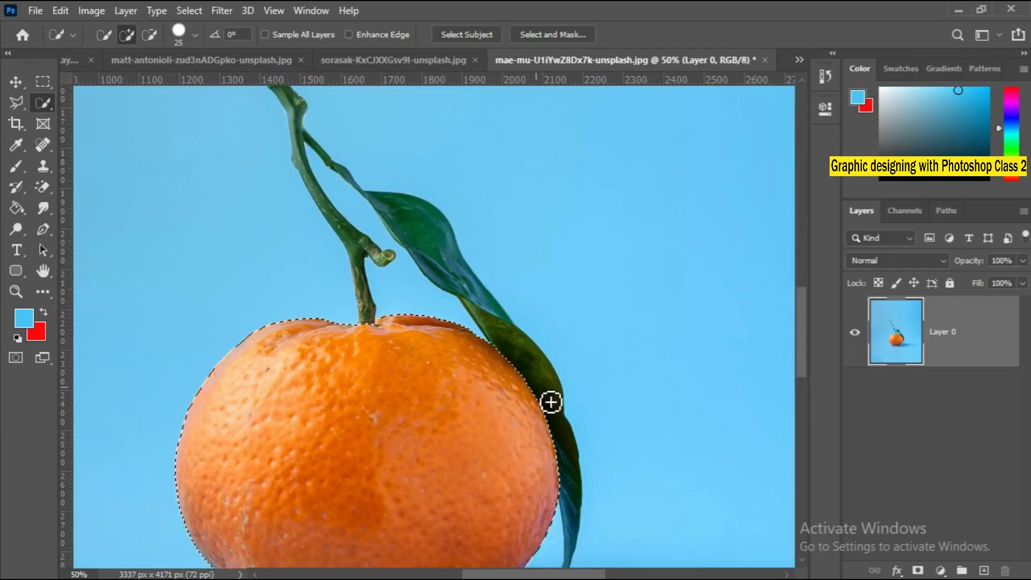
{"action": "left_click", "coordinate": [525, 414], "text": "ctrl"}
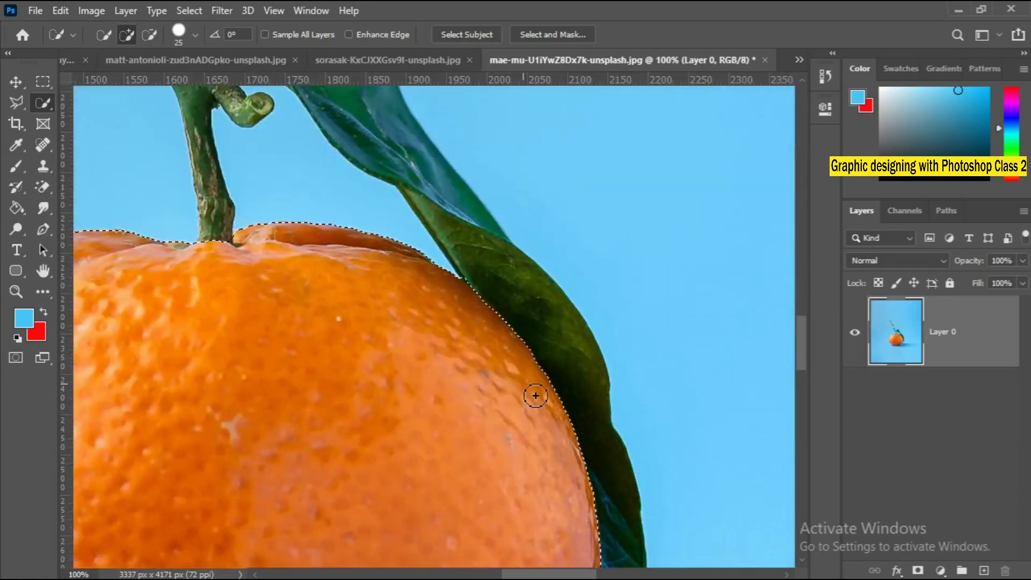
{"action": "left_click_drag", "start_coordinate": [548, 380], "coordinate": [576, 382]}
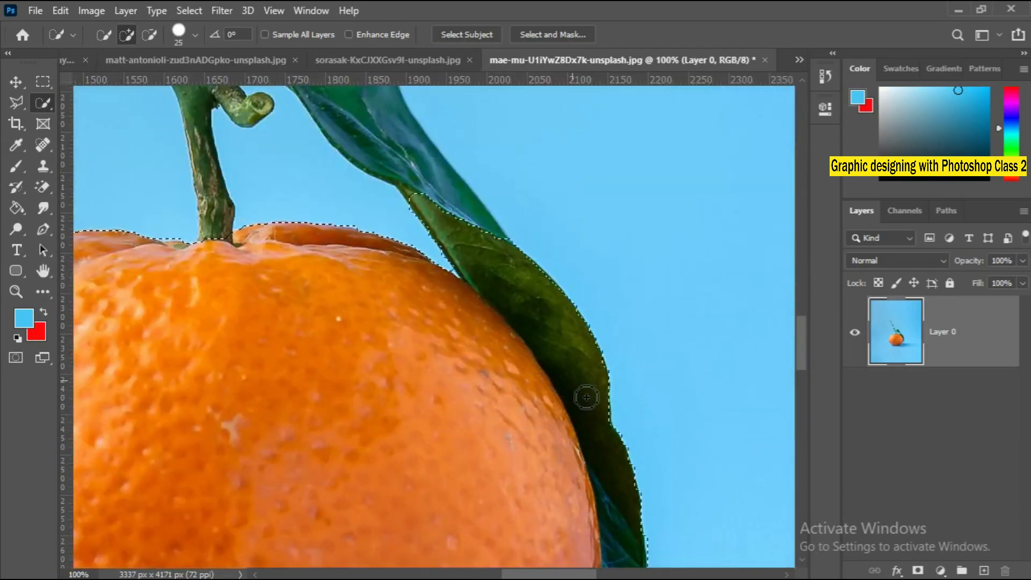
Reduce the Quick Selection brush to 20 and add the stem from the orange up to its fork.
{"action": "left_click_drag", "start_coordinate": [470, 336], "coordinate": [567, 488]}
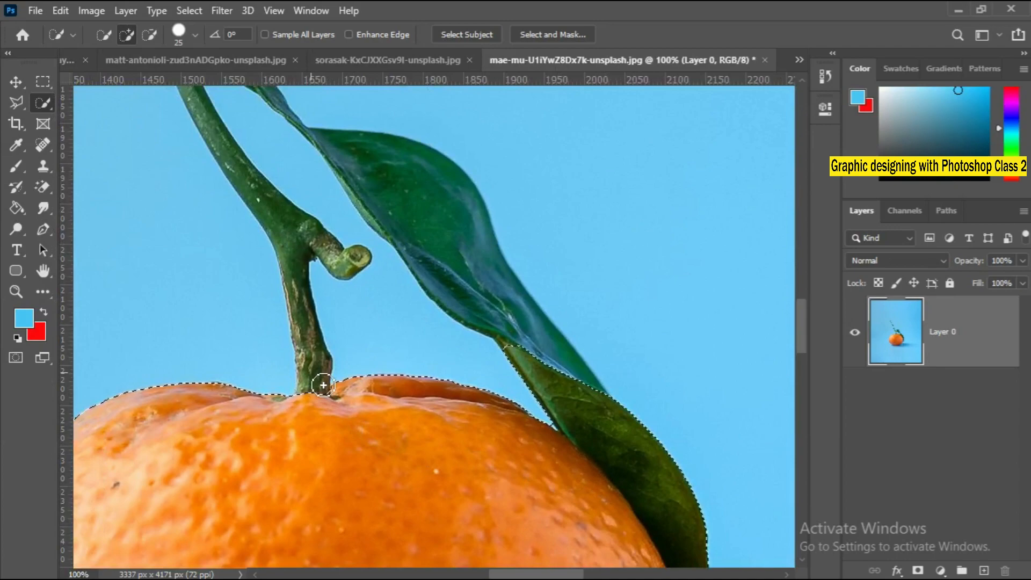
{"action": "key", "text": "bracketleft"}
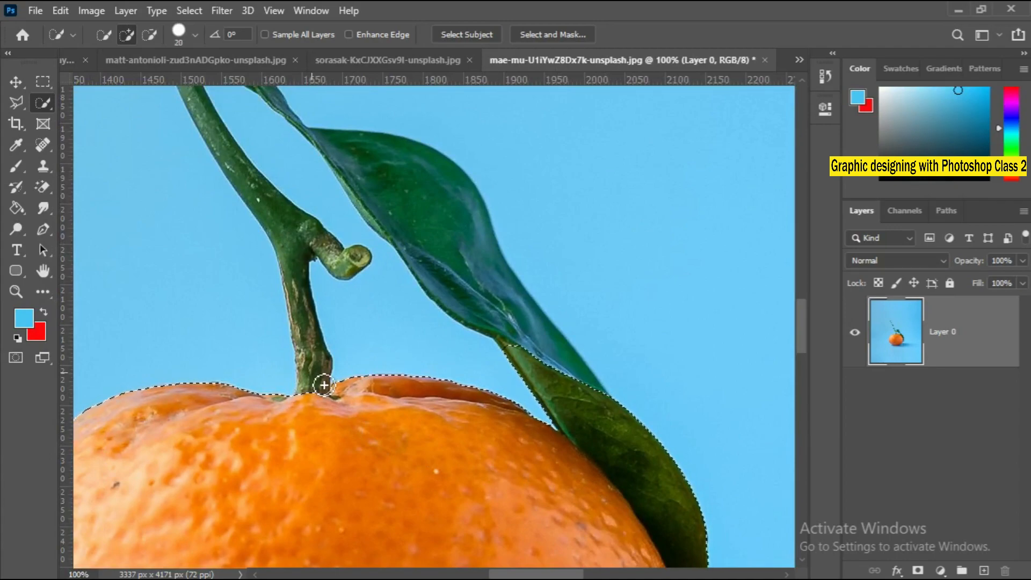
{"action": "left_click_drag", "start_coordinate": [324, 379], "coordinate": [317, 340]}
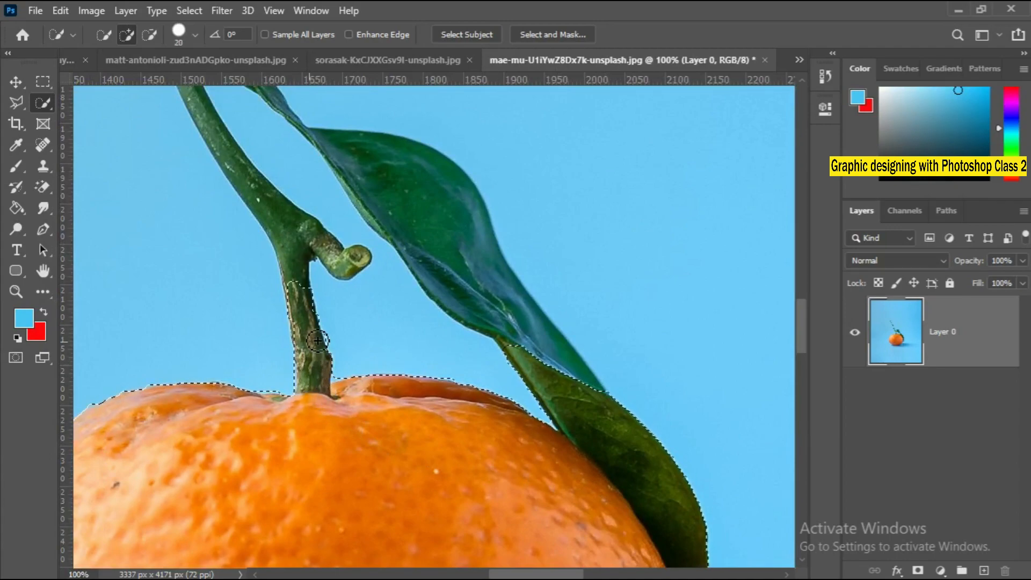
{"action": "mouse_move", "coordinate": [295, 257]}
{"action": "left_mouse_down"}
{"action": "mouse_move", "coordinate": [267, 231]}
{"action": "mouse_move", "coordinate": [361, 329]}
{"action": "mouse_move", "coordinate": [458, 458]}
{"action": "mouse_move", "coordinate": [382, 356]}
{"action": "mouse_move", "coordinate": [414, 395]}
{"action": "mouse_move", "coordinate": [383, 336]}
{"action": "left_mouse_up"}
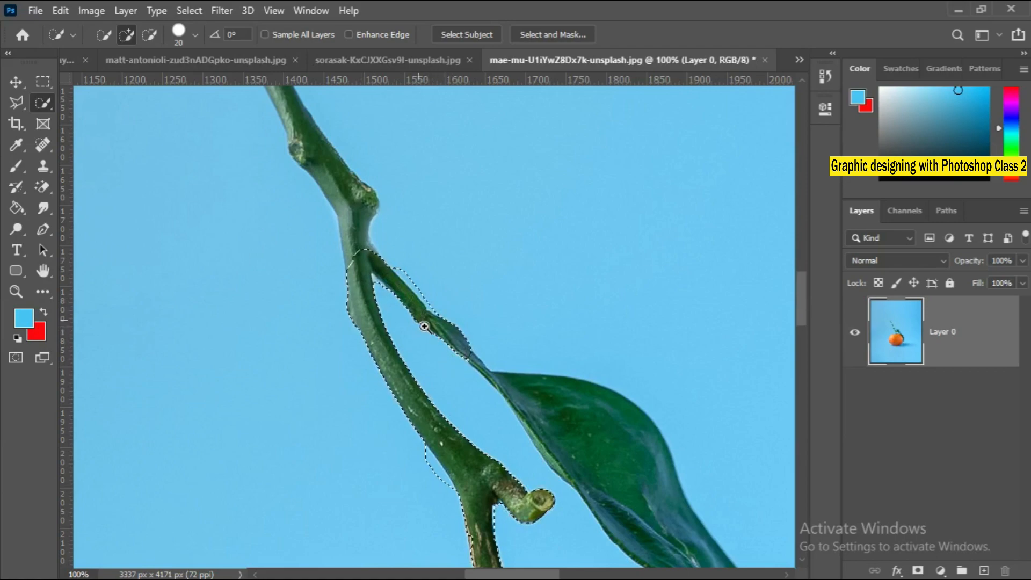
Return to the Quick Selection Tool and extend the selection along the thin leaf stalk to the start of the leaf.
{"action": "left_click", "coordinate": [425, 327], "text": "ctrl"}
{"action": "left_click", "coordinate": [425, 327], "text": "ctrl"}
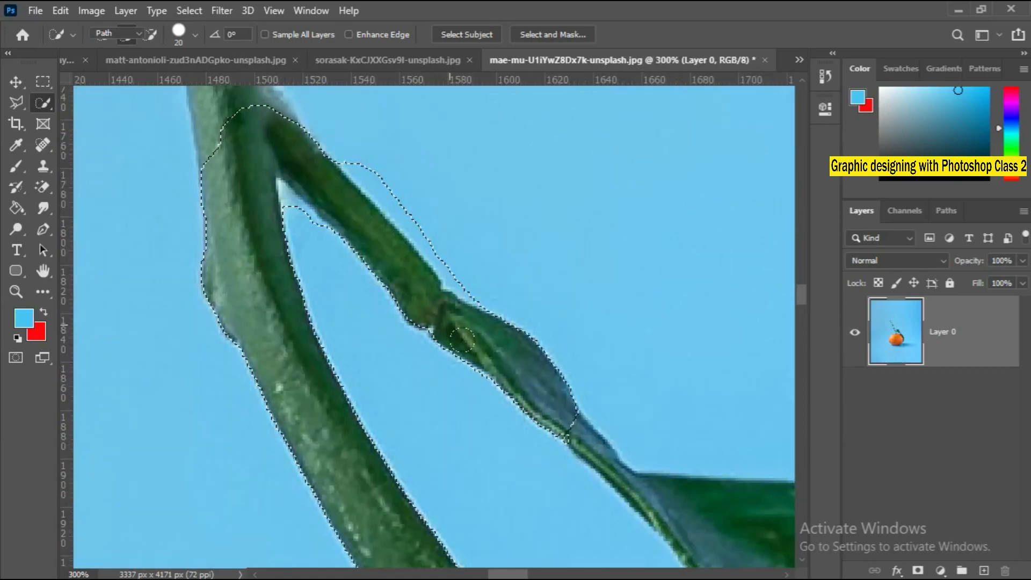
{"action": "key", "text": "p"}
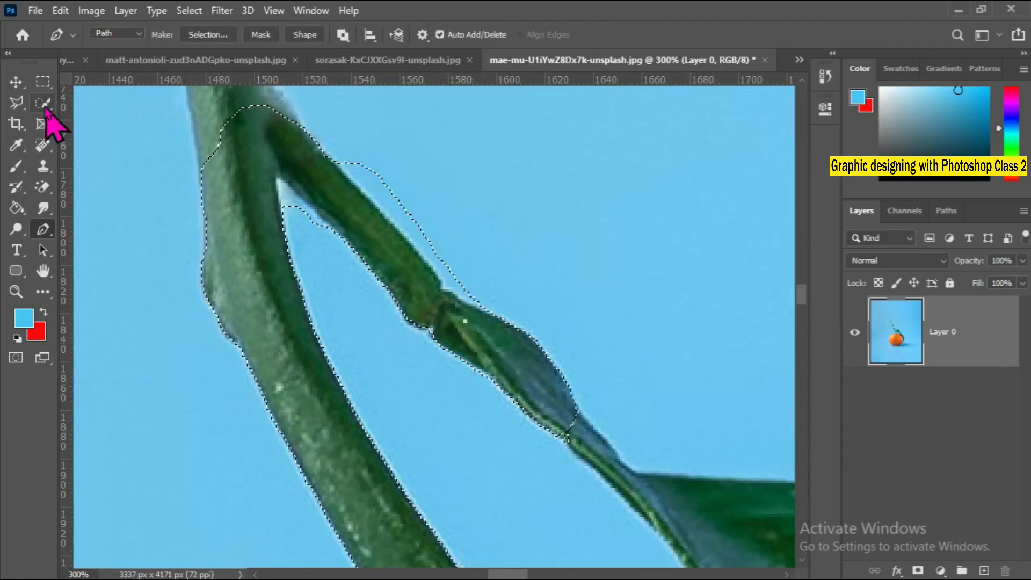
{"action": "mouse_move", "coordinate": [43, 103]}
{"action": "left_mouse_down"}
{"action": "mouse_move", "coordinate": [46, 125]}
{"action": "mouse_move", "coordinate": [81, 120]}
{"action": "left_mouse_up"}
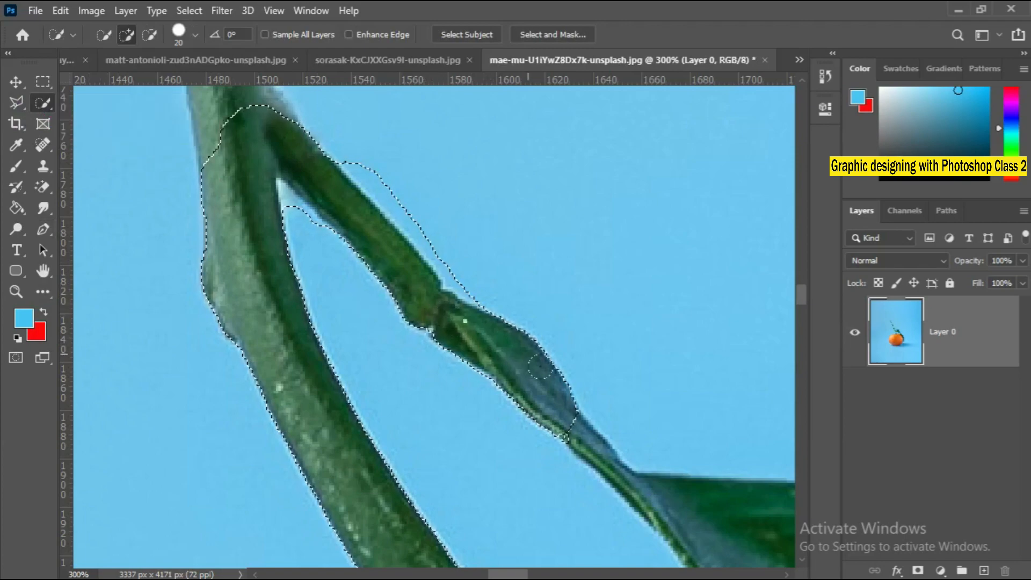
{"action": "left_click_drag", "start_coordinate": [540, 367], "coordinate": [646, 500]}
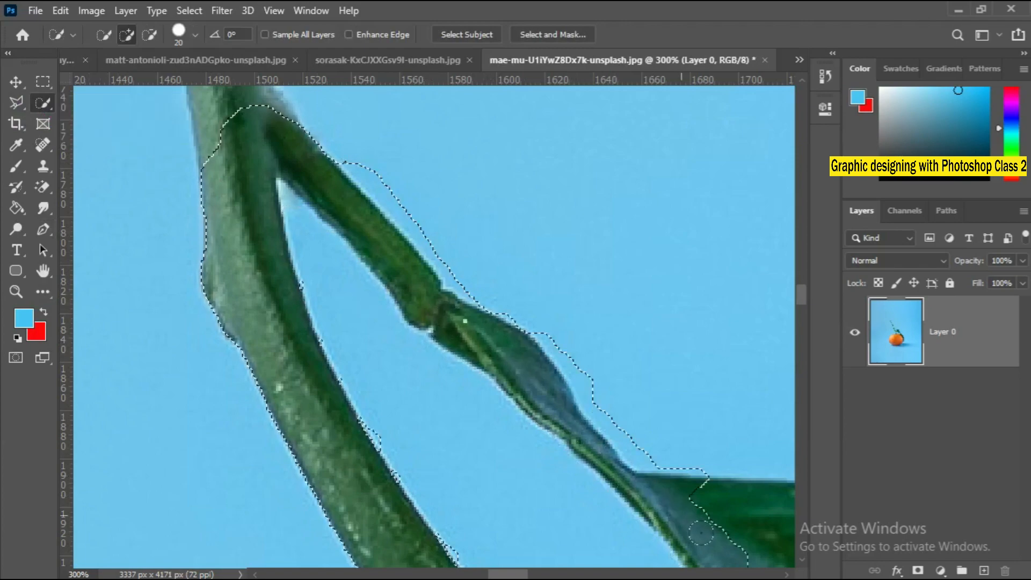
Subtract the blue background that spilled into the selection beside the leaf stalk and the leaf's base.
{"action": "key", "text": "space"}
{"action": "mouse_move", "coordinate": [701, 533]}
{"action": "left_mouse_down"}
{"action": "mouse_move", "coordinate": [711, 531]}
{"action": "mouse_move", "coordinate": [627, 472]}
{"action": "left_mouse_up"}
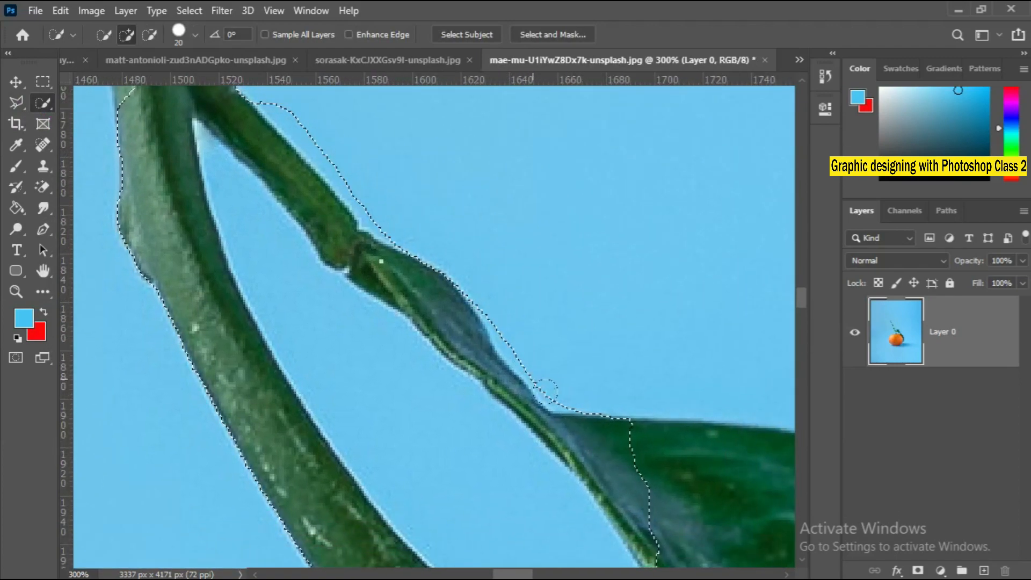
{"action": "key", "text": "alt"}
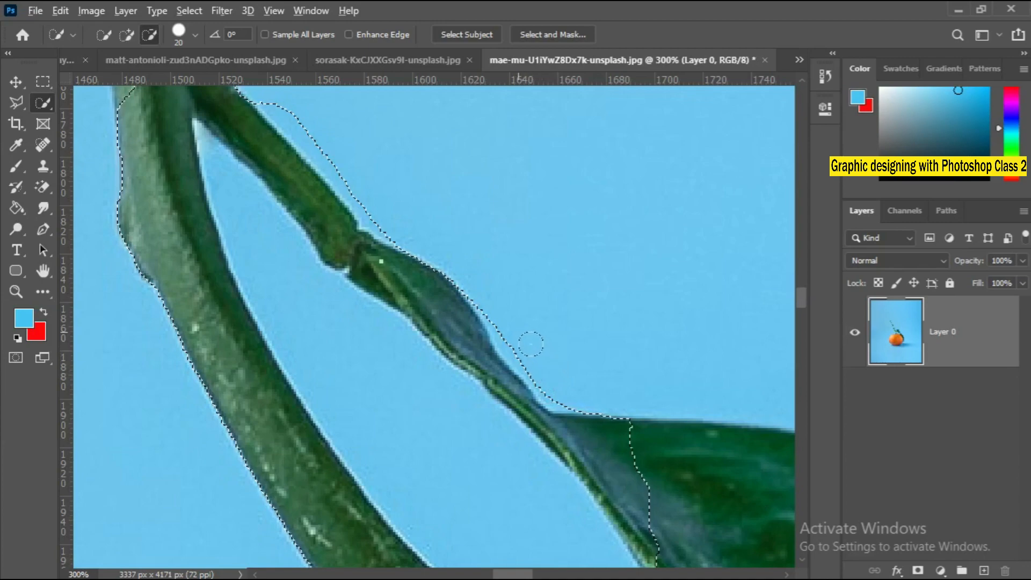
{"action": "left_click_drag", "start_coordinate": [531, 343], "coordinate": [539, 363]}
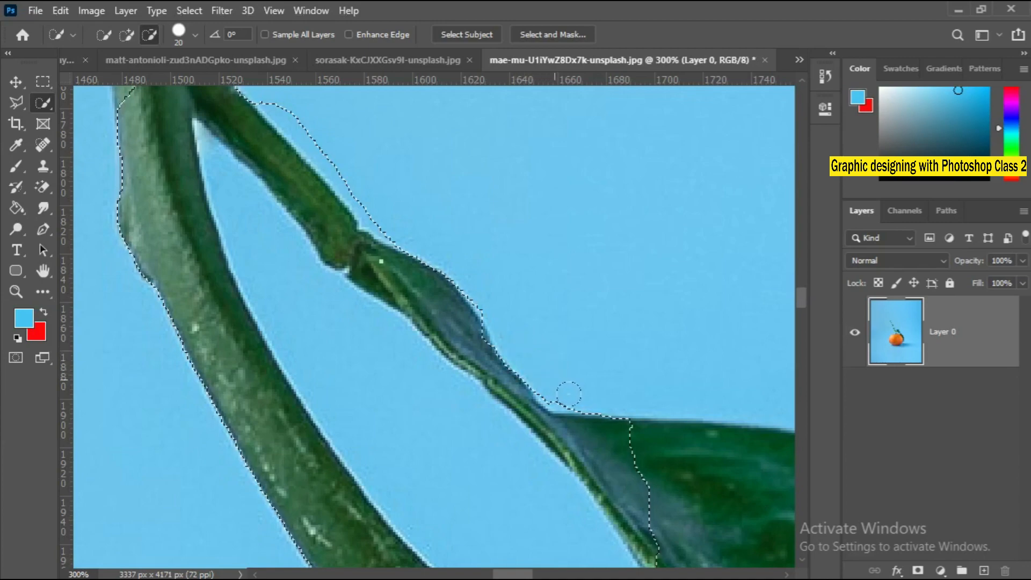
{"action": "mouse_move", "coordinate": [605, 369]}
{"action": "left_mouse_down"}
{"action": "mouse_move", "coordinate": [580, 396]}
{"action": "mouse_move", "coordinate": [602, 367]}
{"action": "mouse_move", "coordinate": [613, 301]}
{"action": "mouse_move", "coordinate": [672, 333]}
{"action": "left_mouse_up"}
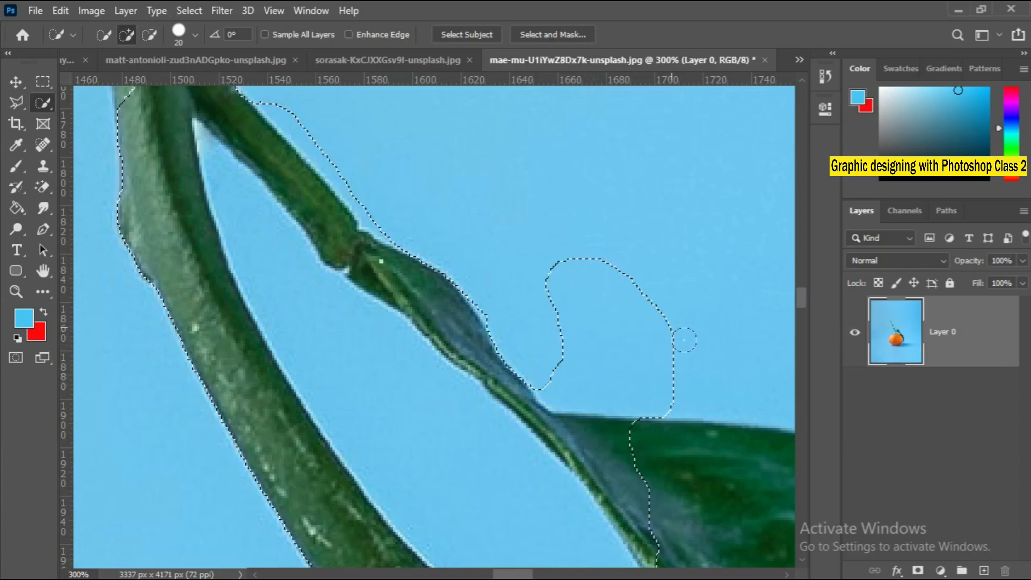
{"action": "key", "text": "alt"}
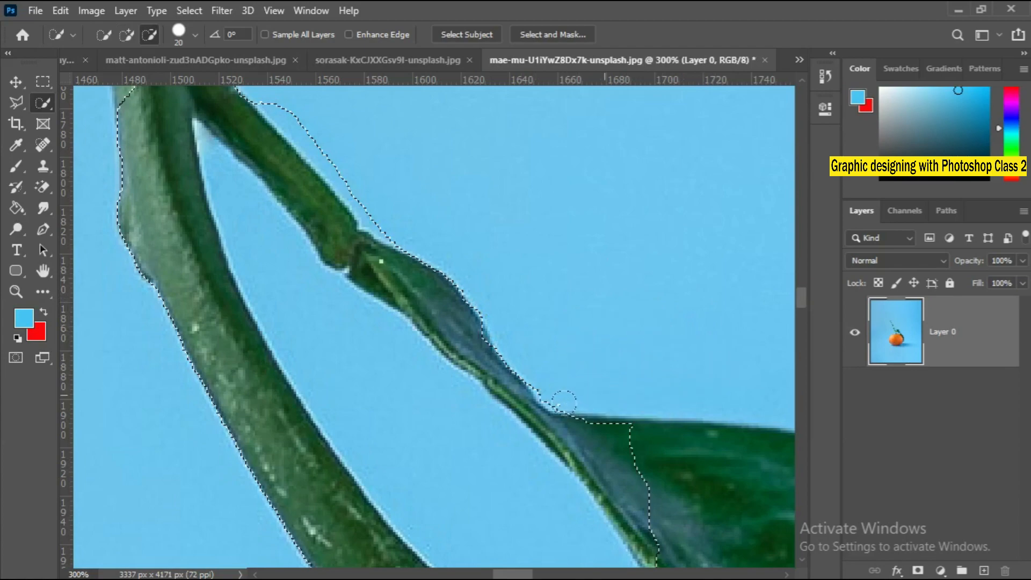
Extend the selection over the rest of the upper leaf and follow its outer edge down alongside the orange.
{"action": "mouse_move", "coordinate": [582, 421]}
{"action": "left_mouse_down"}
{"action": "mouse_move", "coordinate": [707, 503]}
{"action": "mouse_move", "coordinate": [731, 537]}
{"action": "mouse_move", "coordinate": [410, 308]}
{"action": "mouse_move", "coordinate": [610, 470]}
{"action": "mouse_move", "coordinate": [414, 207]}
{"action": "left_mouse_up"}
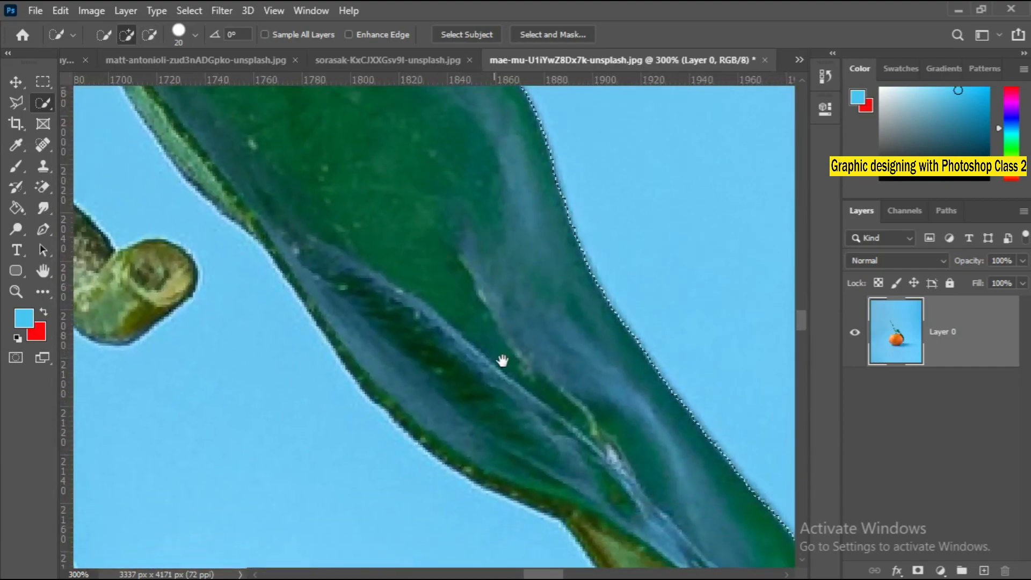
{"action": "left_click_drag", "start_coordinate": [502, 361], "coordinate": [374, 51]}
{"action": "left_click_drag", "start_coordinate": [477, 240], "coordinate": [368, 121]}
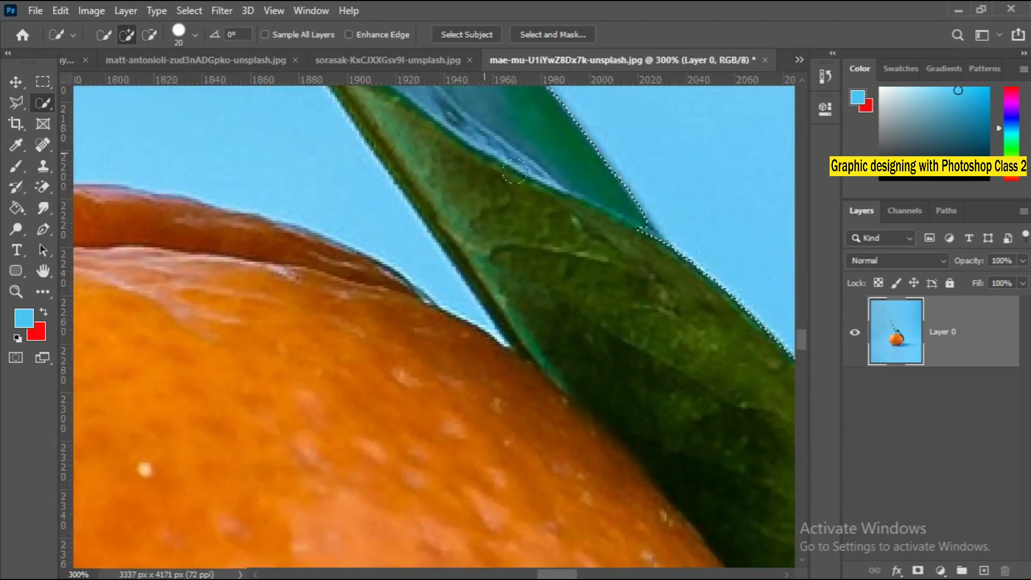
{"action": "left_click_drag", "start_coordinate": [619, 313], "coordinate": [709, 444]}
{"action": "left_click_drag", "start_coordinate": [593, 316], "coordinate": [375, 62]}
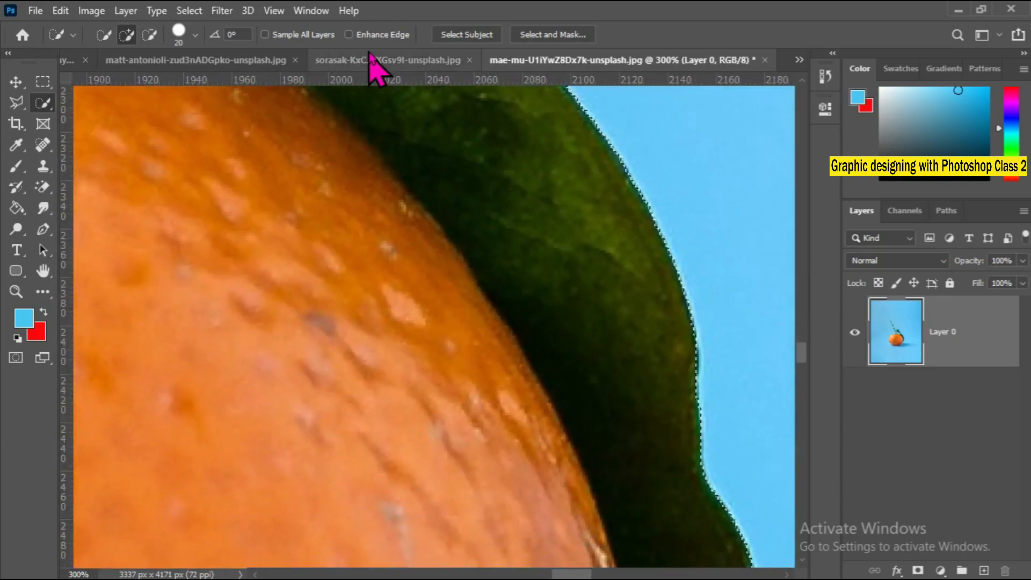
Extend the selection with the Quick Selection brush along the upper stem, from above the fork to its pale cut tip.
{"action": "left_click_drag", "start_coordinate": [410, 167], "coordinate": [605, 431]}
{"action": "left_click_drag", "start_coordinate": [371, 199], "coordinate": [623, 494]}
{"action": "left_click_drag", "start_coordinate": [323, 150], "coordinate": [671, 526]}
{"action": "left_click_drag", "start_coordinate": [451, 343], "coordinate": [612, 537]}
{"action": "left_click_drag", "start_coordinate": [430, 308], "coordinate": [517, 545]}
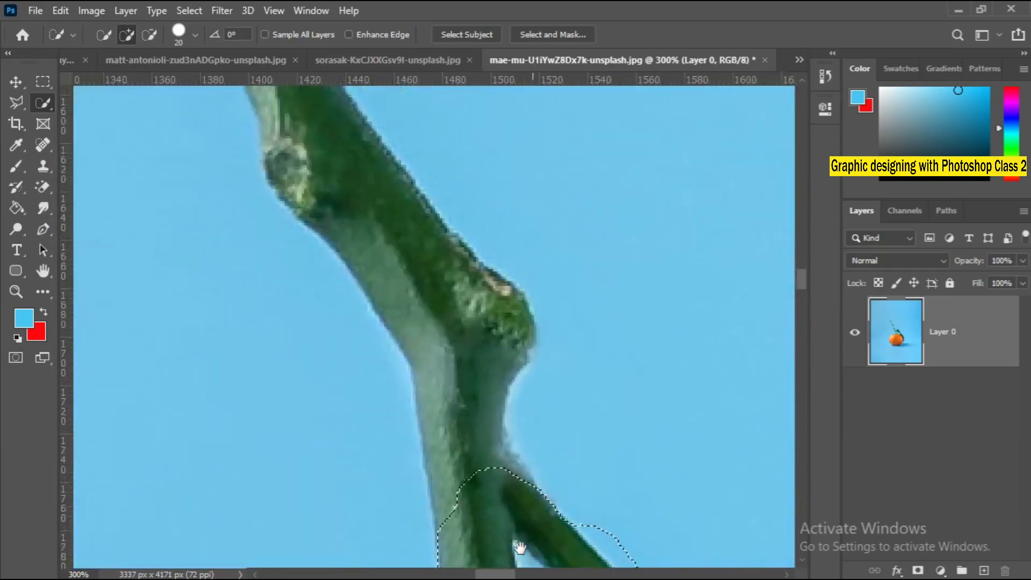
{"action": "left_click_drag", "start_coordinate": [494, 495], "coordinate": [465, 416]}
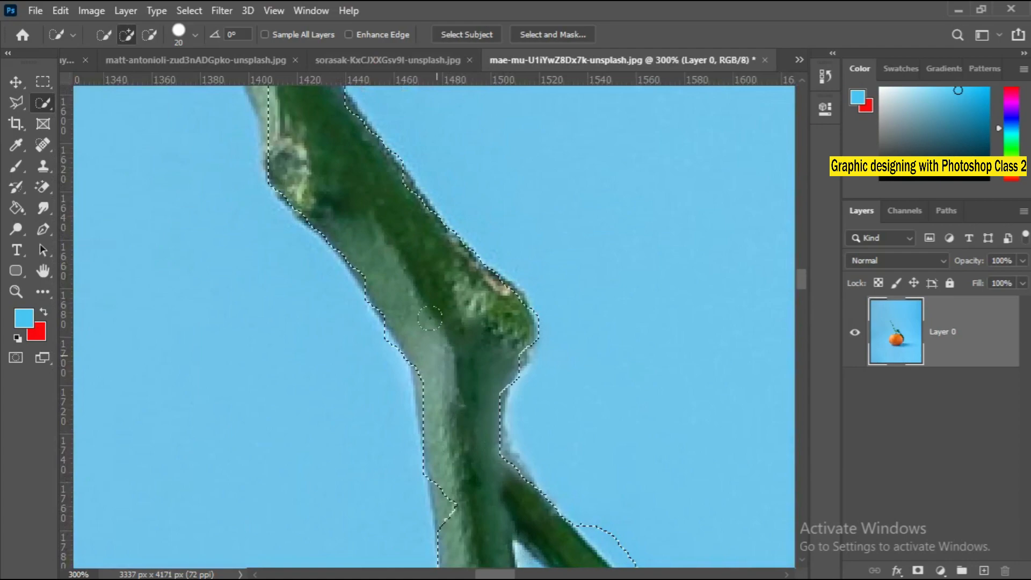
{"action": "mouse_move", "coordinate": [337, 165]}
{"action": "left_mouse_down"}
{"action": "mouse_move", "coordinate": [451, 533]}
{"action": "mouse_move", "coordinate": [380, 347]}
{"action": "mouse_move", "coordinate": [245, 120]}
{"action": "mouse_move", "coordinate": [516, 537]}
{"action": "mouse_move", "coordinate": [516, 514]}
{"action": "mouse_move", "coordinate": [455, 416]}
{"action": "left_mouse_up"}
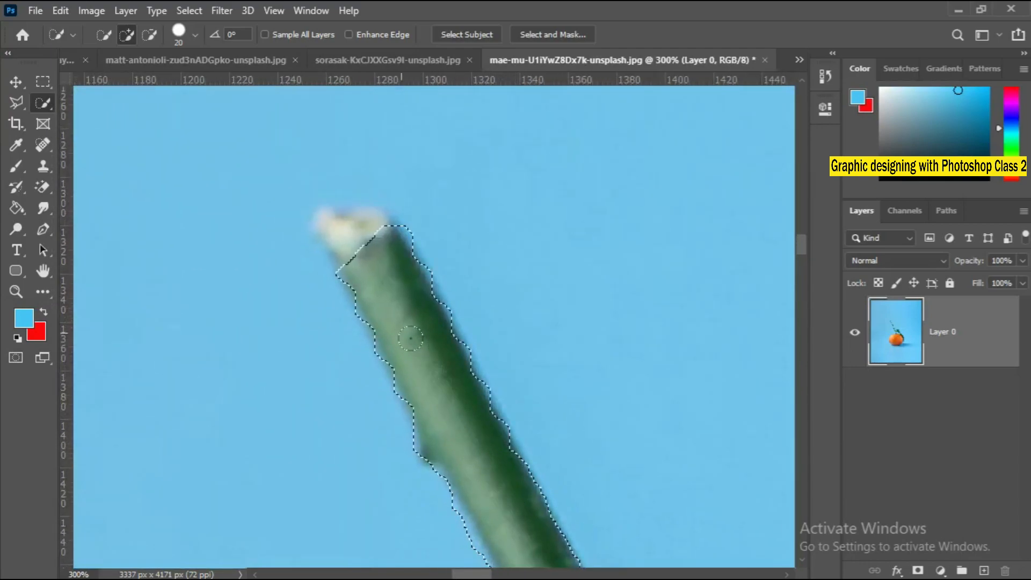
{"action": "left_click_drag", "start_coordinate": [411, 338], "coordinate": [398, 316]}
{"action": "mouse_move", "coordinate": [378, 269]}
{"action": "left_mouse_down"}
{"action": "mouse_move", "coordinate": [363, 247]}
{"action": "mouse_move", "coordinate": [369, 260]}
{"action": "left_mouse_up"}
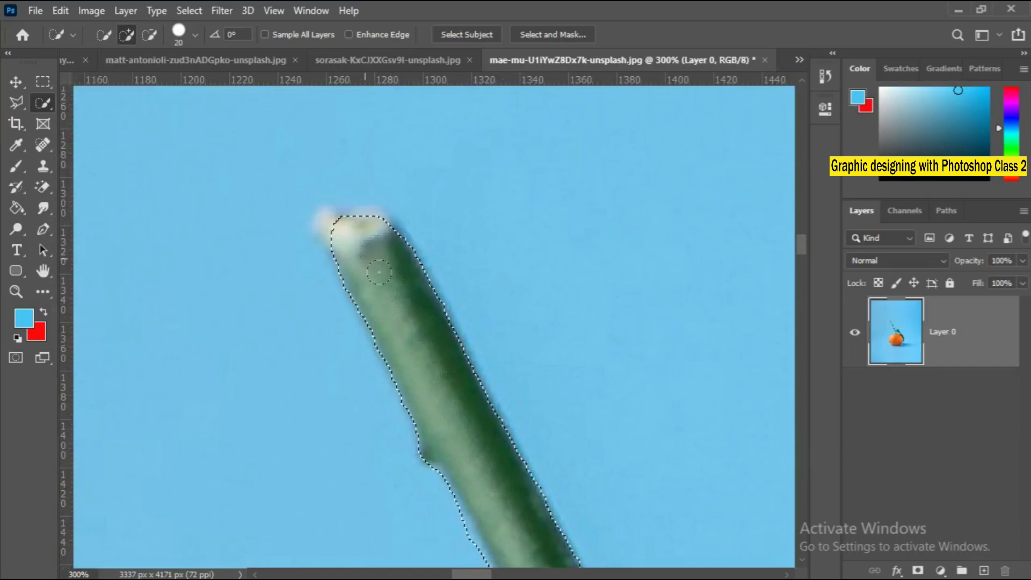
Copy the selected orange, stem and leaf to a new layer and hide the original Layer 0.
{"action": "right_click", "coordinate": [399, 290]}
{"action": "left_click", "coordinate": [414, 297]}
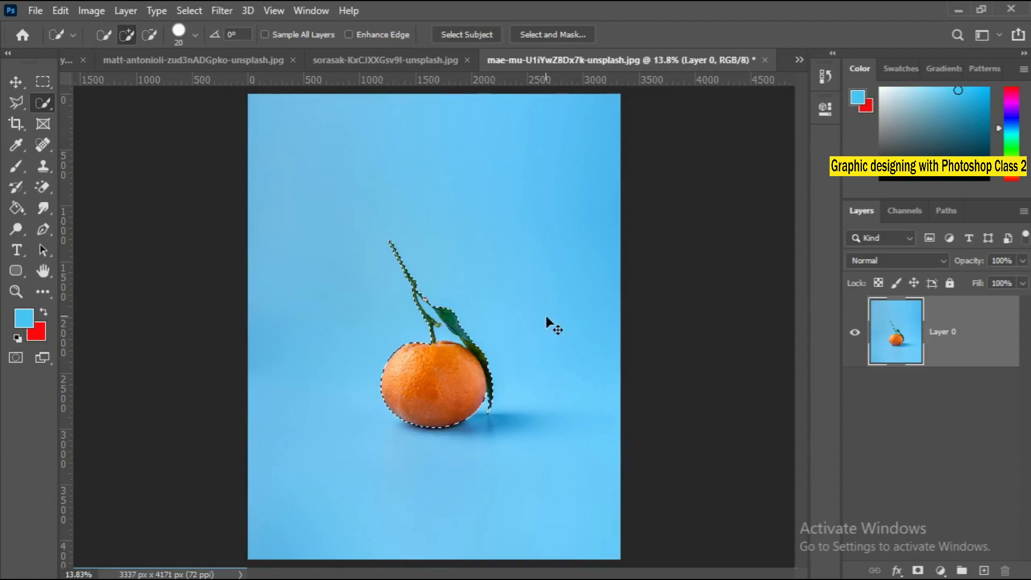
{"action": "key", "text": "ctrl+j"}
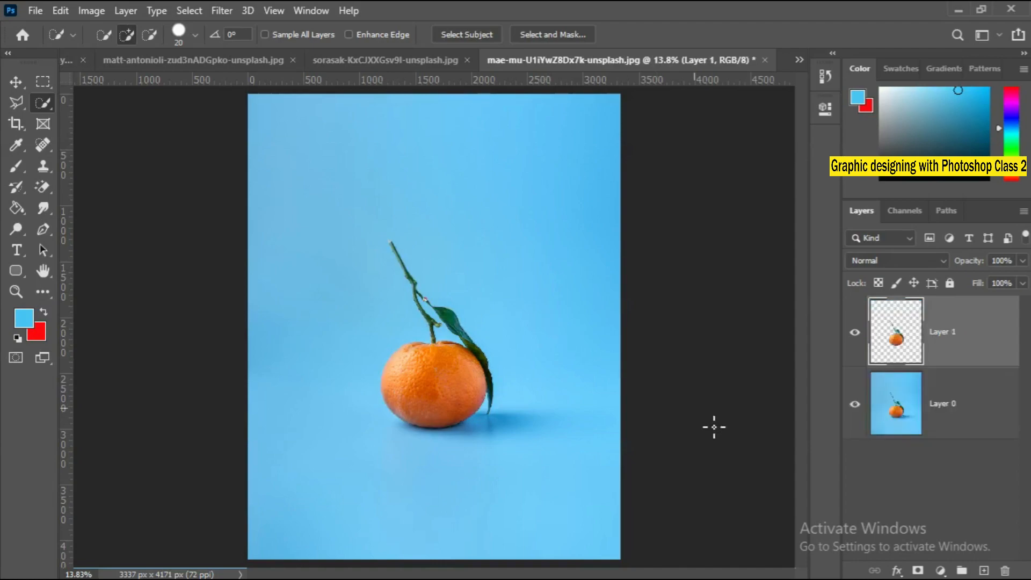
{"action": "left_click", "coordinate": [858, 411]}
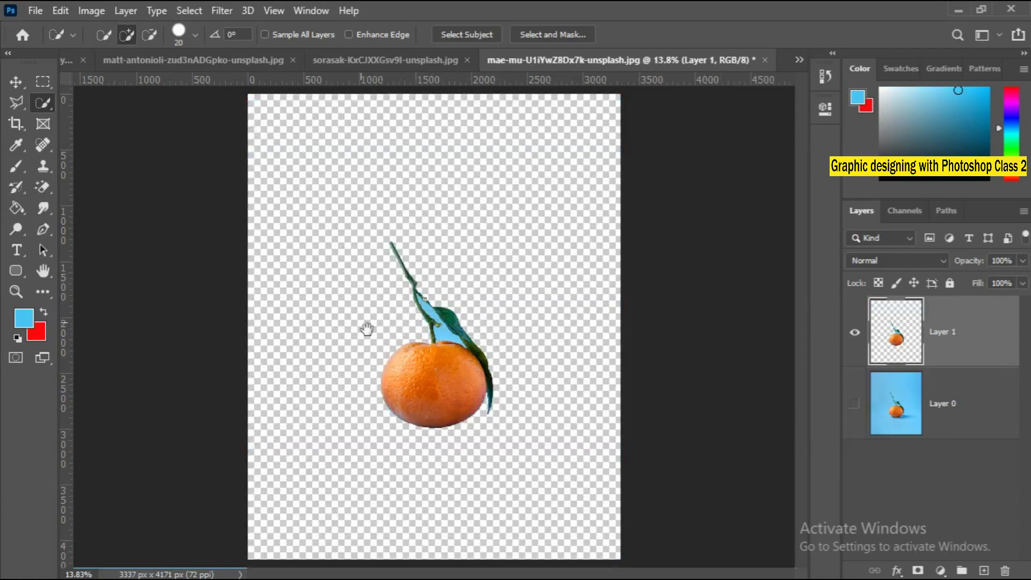
Try to select and delete the blue background left between the stem and the leaf on the copied layer.
{"action": "left_click", "coordinate": [455, 376], "text": "ctrl"}
{"action": "left_click", "coordinate": [460, 372], "text": "ctrl"}
{"action": "left_click", "coordinate": [456, 366], "text": "ctrl"}
{"action": "left_click", "coordinate": [443, 352], "text": "ctrl"}
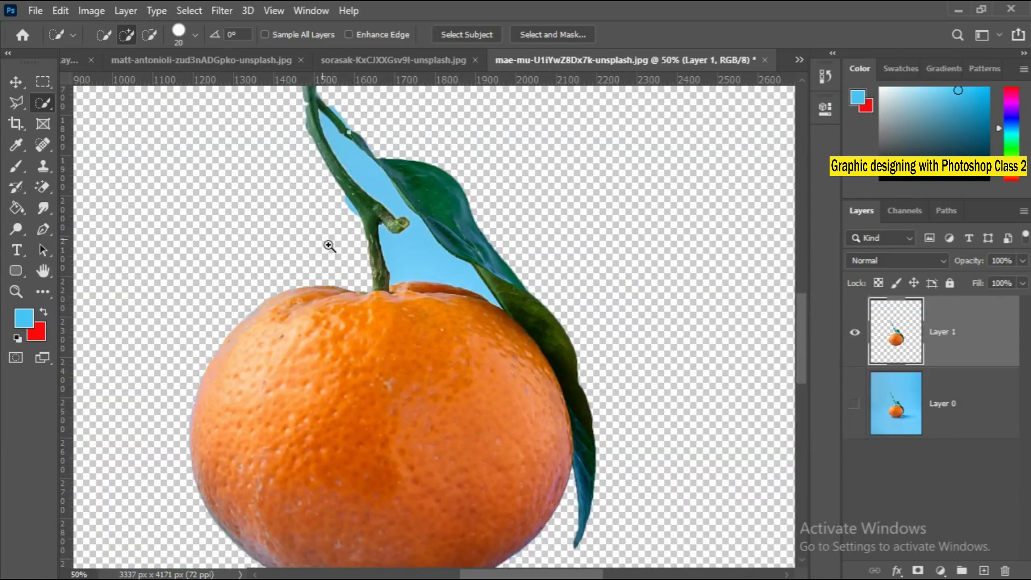
{"action": "left_click_drag", "start_coordinate": [332, 249], "coordinate": [337, 345]}
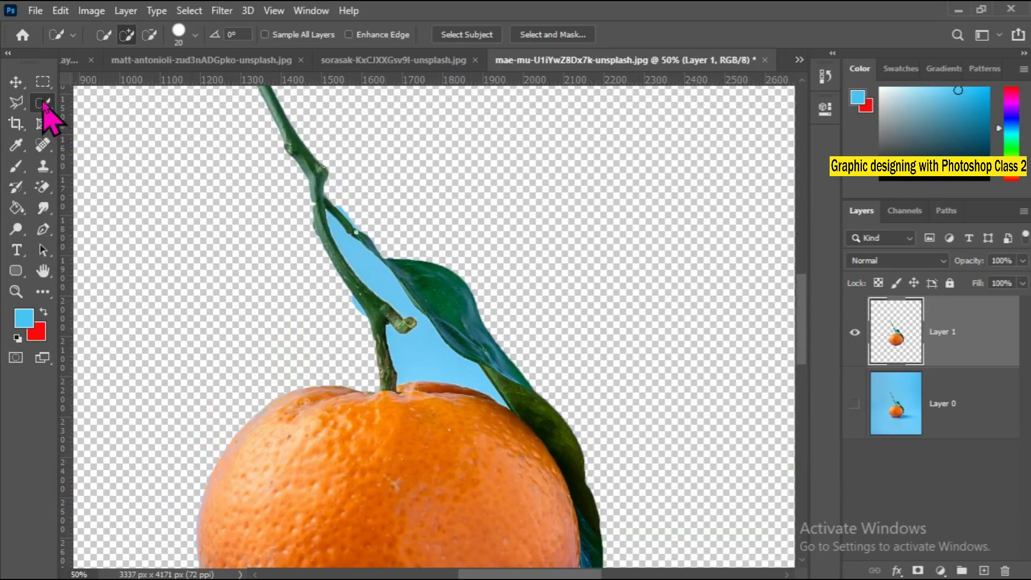
{"action": "right_click", "coordinate": [44, 104]}
{"action": "left_click", "coordinate": [128, 119]}
{"action": "left_click_drag", "start_coordinate": [437, 337], "coordinate": [363, 255]}
{"action": "key", "text": "Delete"}
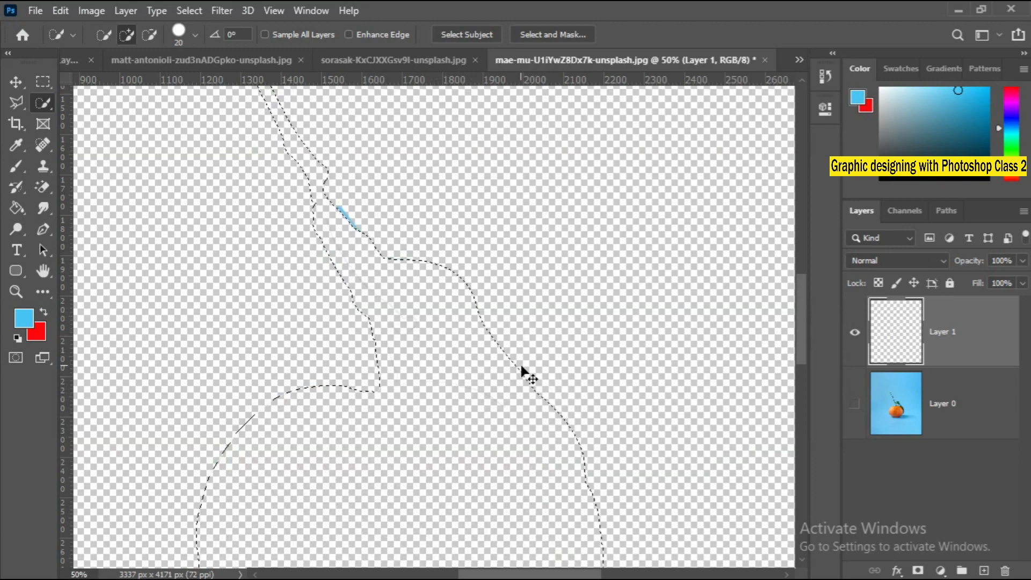
{"action": "key", "text": "ctrl+z"}
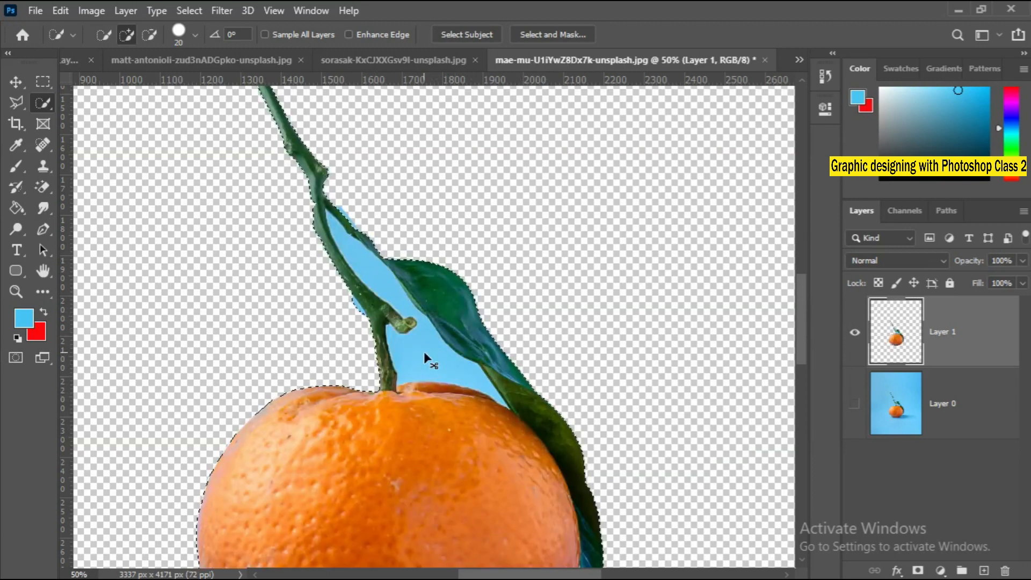
Clear the current selection, then quick-select the blue gap enclosed by the stem, leaf and orange and delete it.
{"action": "key", "text": "ctrl+d"}
{"action": "scroll", "coordinate": [426, 365], "scroll_direction": "up", "scroll_amount": 3}
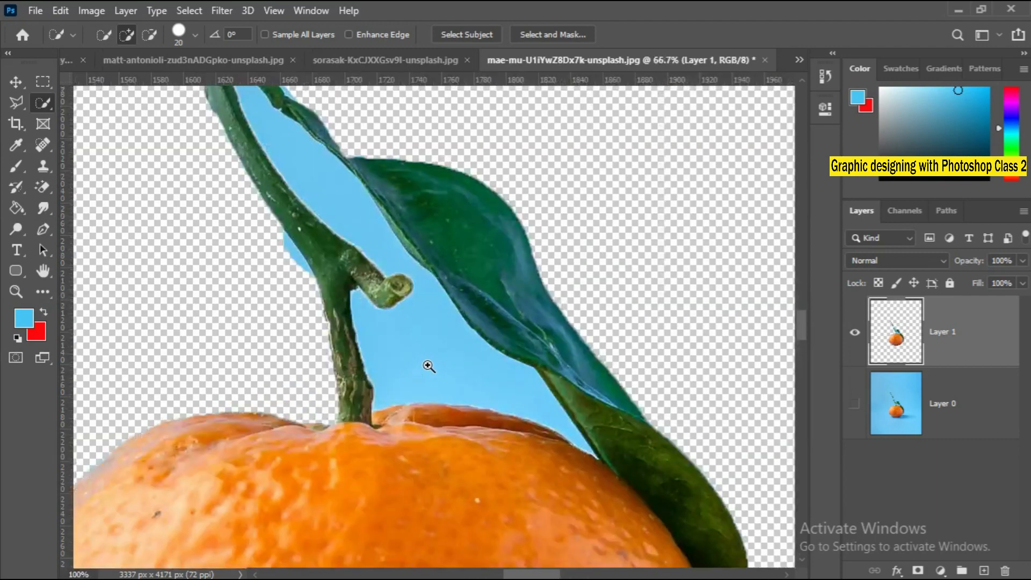
{"action": "left_click_drag", "start_coordinate": [391, 411], "coordinate": [405, 380]}
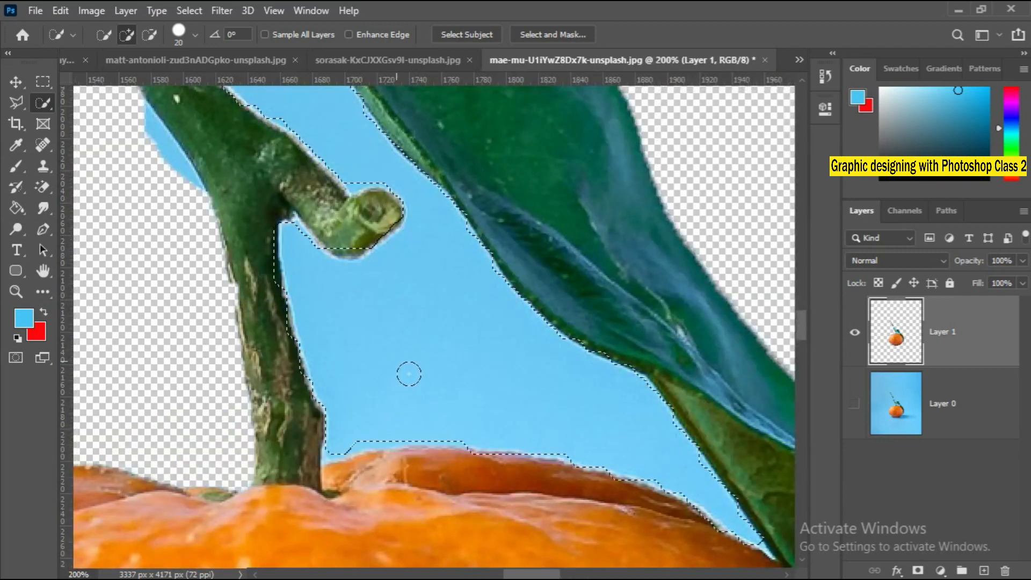
{"action": "left_click_drag", "start_coordinate": [409, 311], "coordinate": [566, 539]}
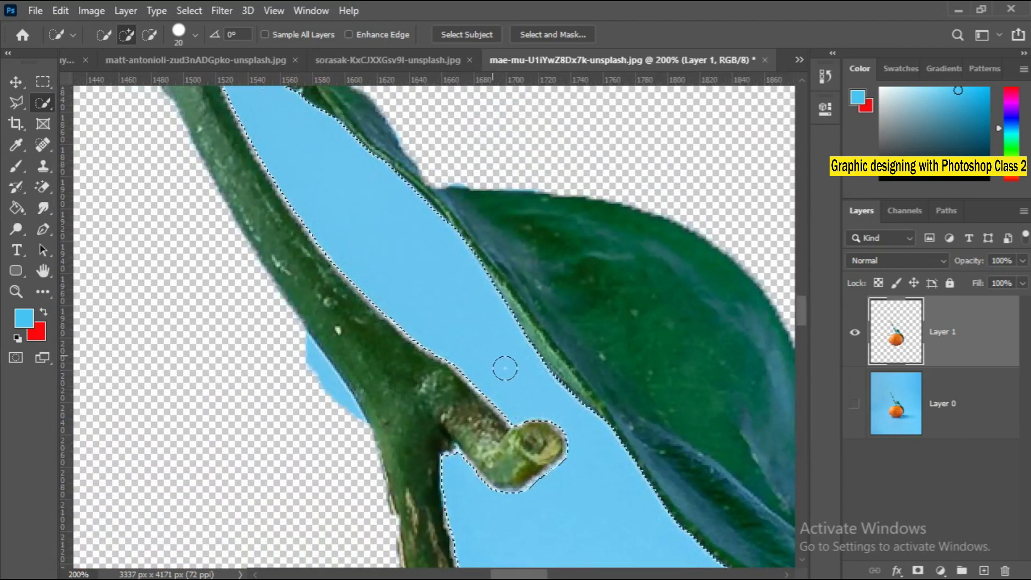
{"action": "left_click_drag", "start_coordinate": [504, 369], "coordinate": [432, 287]}
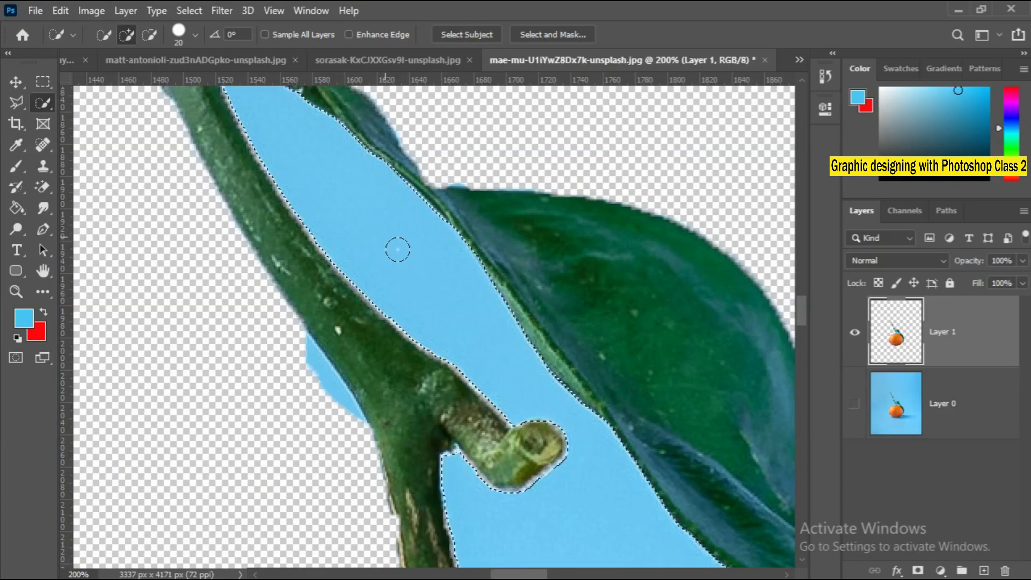
{"action": "key", "text": "Delete"}
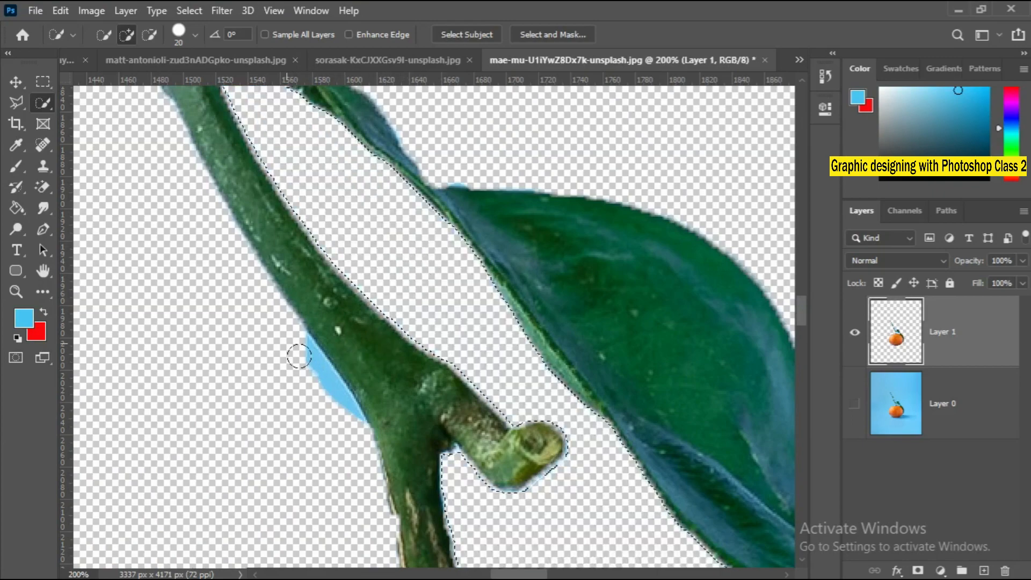
Outline the leftover blue patch on the stem's outer side with the freehand Lasso Tool and remove it.
{"action": "left_click_drag", "start_coordinate": [289, 342], "coordinate": [345, 425]}
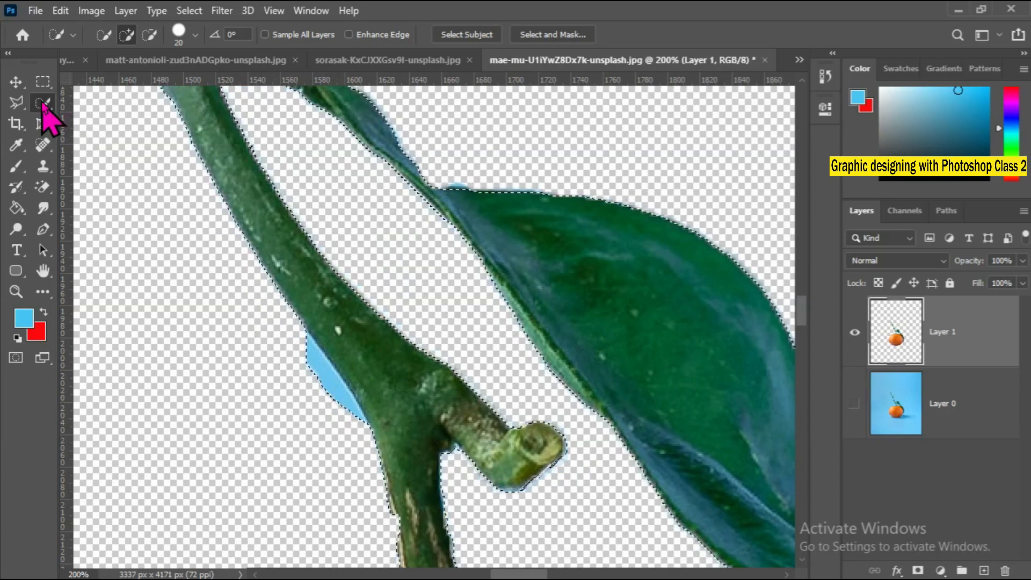
{"action": "left_click", "coordinate": [16, 102]}
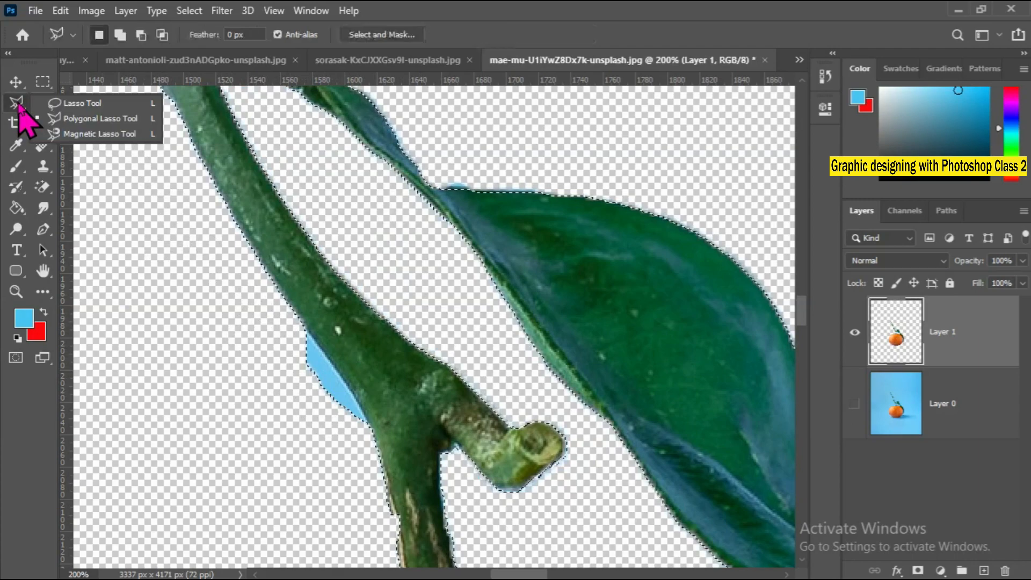
{"action": "left_click", "coordinate": [76, 104]}
{"action": "left_click_drag", "start_coordinate": [293, 333], "coordinate": [314, 349]}
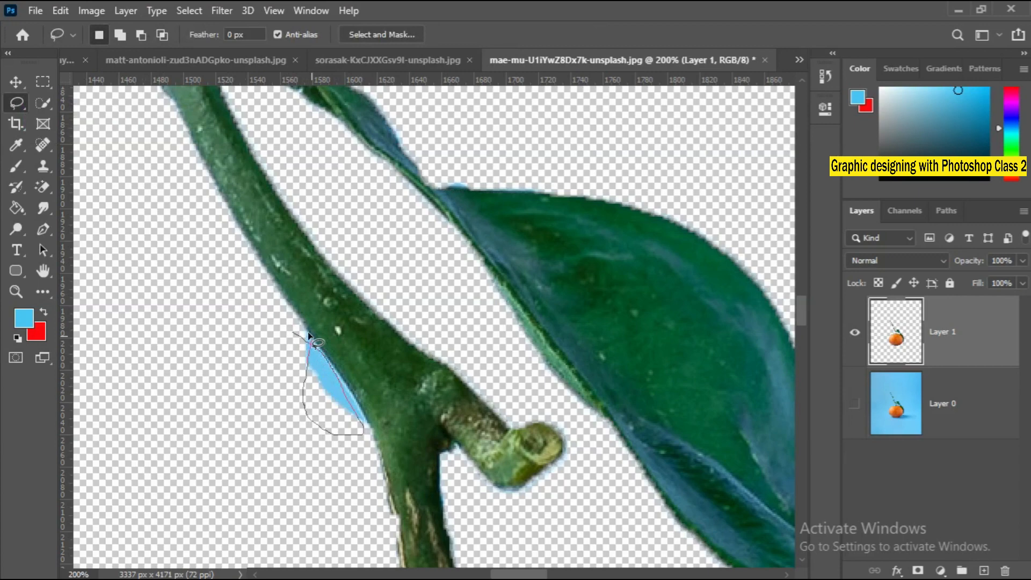
{"action": "mouse_move", "coordinate": [309, 335]}
{"action": "left_mouse_down"}
{"action": "mouse_move", "coordinate": [330, 337]}
{"action": "mouse_move", "coordinate": [355, 392]}
{"action": "mouse_move", "coordinate": [271, 350]}
{"action": "left_mouse_up"}
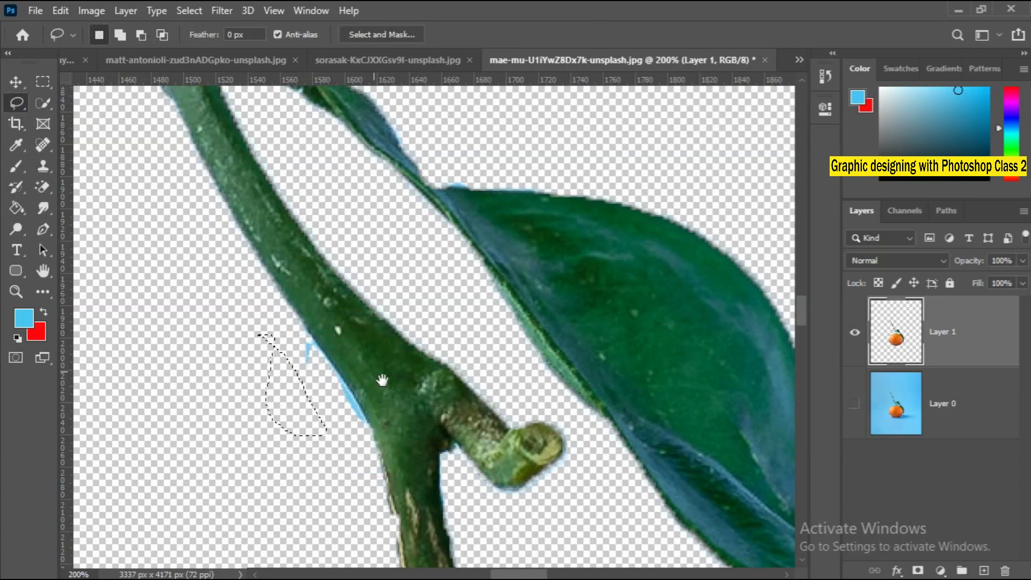
Switch back to the Quick Selection Tool with the whole cut-out orange in view.
{"action": "right_click", "coordinate": [382, 380]}
{"action": "left_click", "coordinate": [406, 382]}
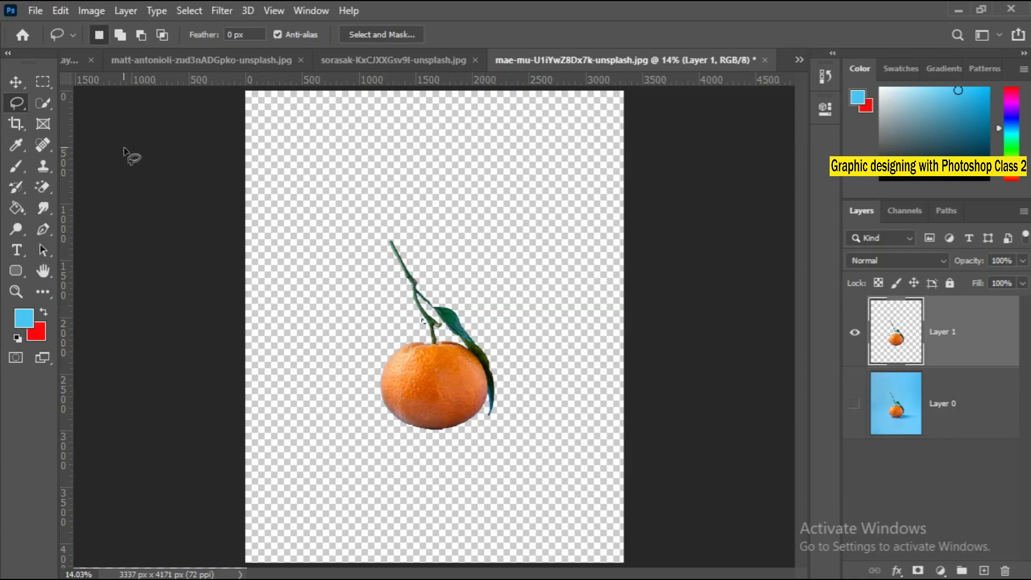
{"action": "right_click", "coordinate": [17, 102]}
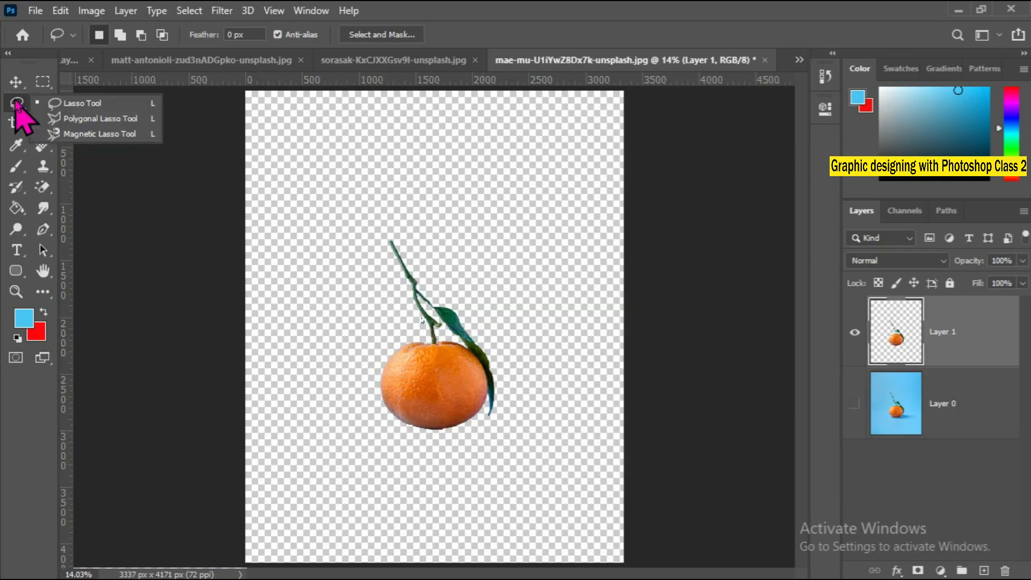
{"action": "left_click", "coordinate": [15, 103]}
{"action": "right_click", "coordinate": [36, 103]}
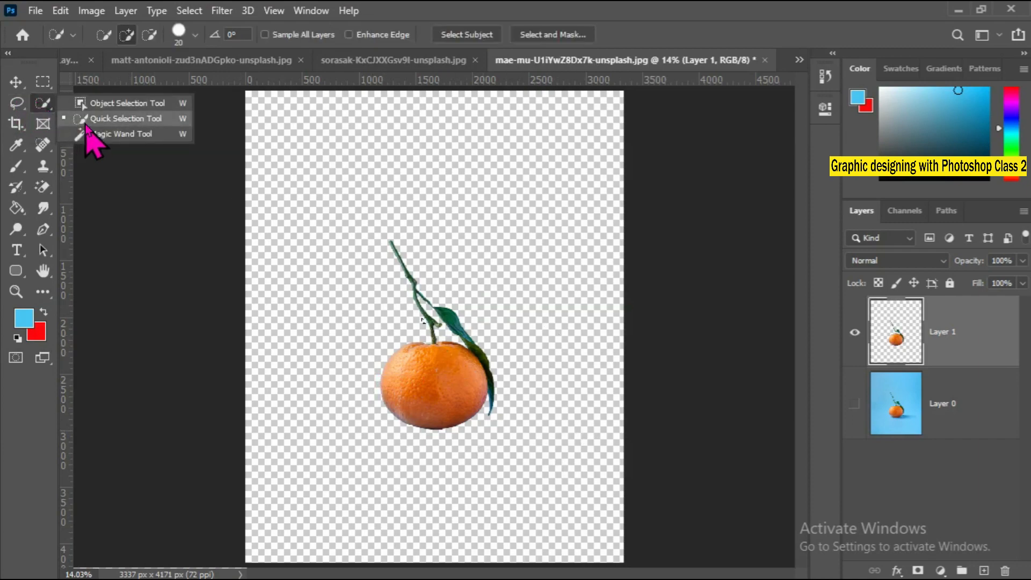
{"action": "left_click", "coordinate": [126, 193]}
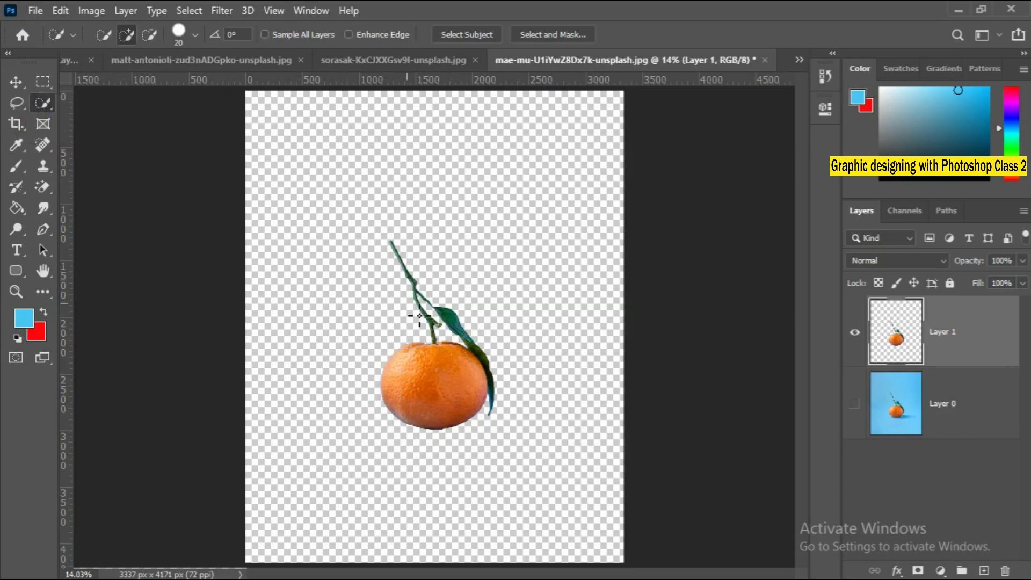